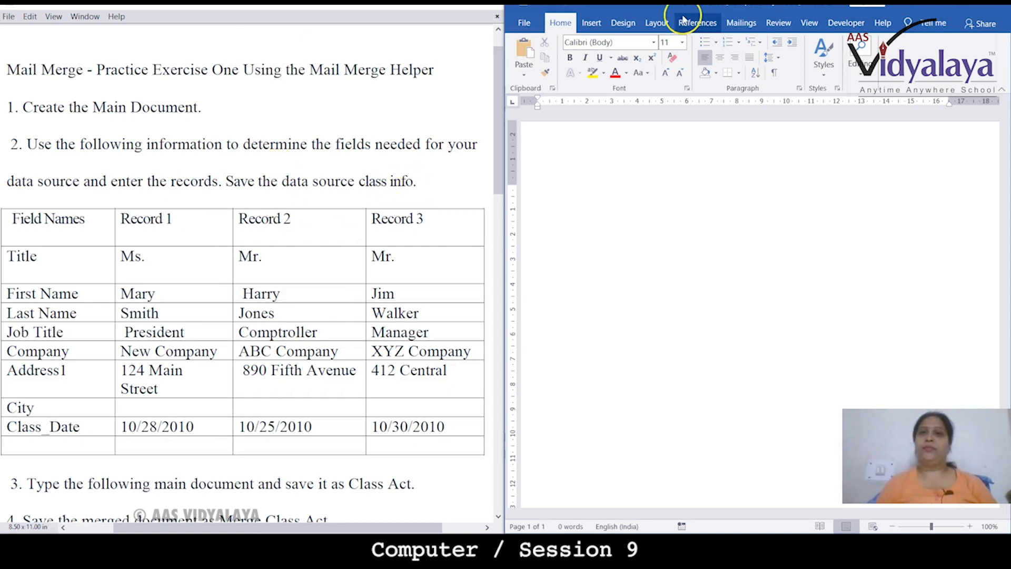
Step: Start the Step-by-Step Mail Merge Wizard for the blank document
left_click(738, 24)
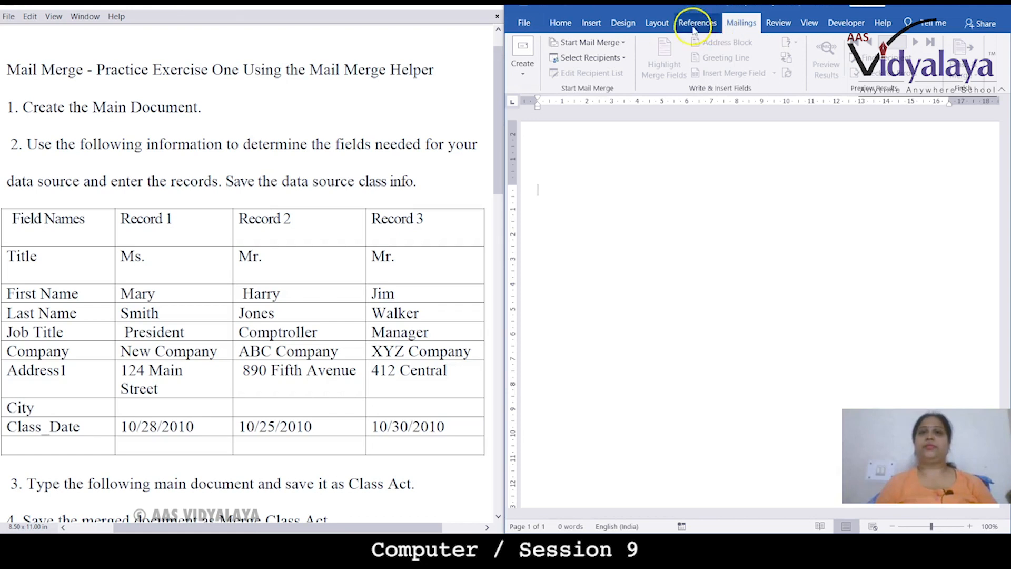
left_click(623, 58)
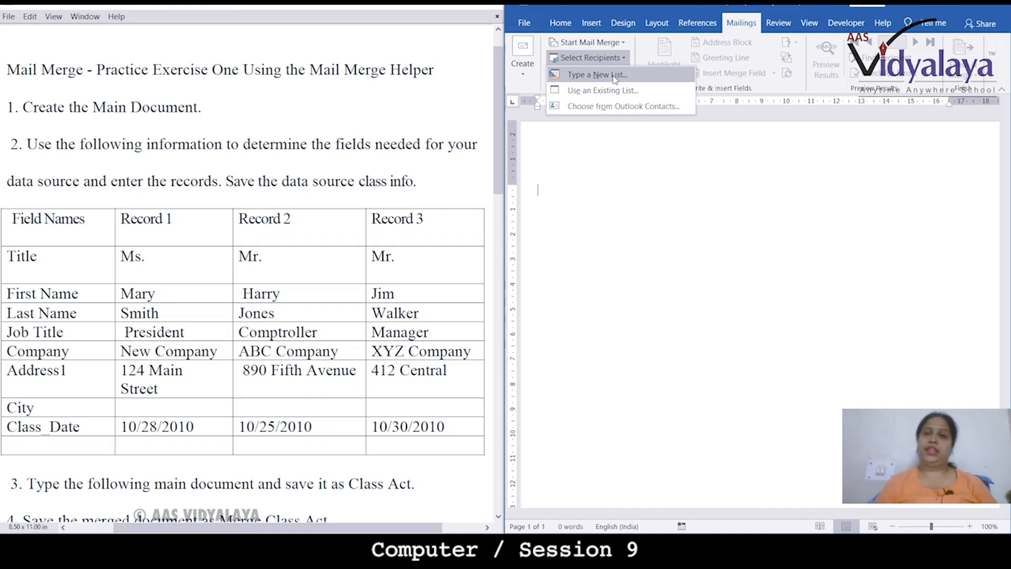
left_click(618, 45)
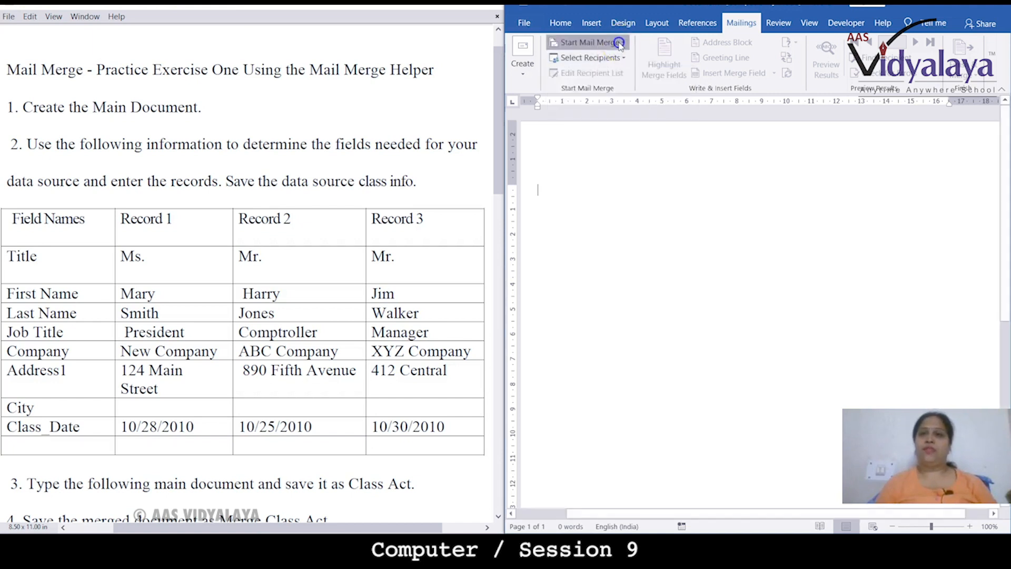
left_click(618, 44)
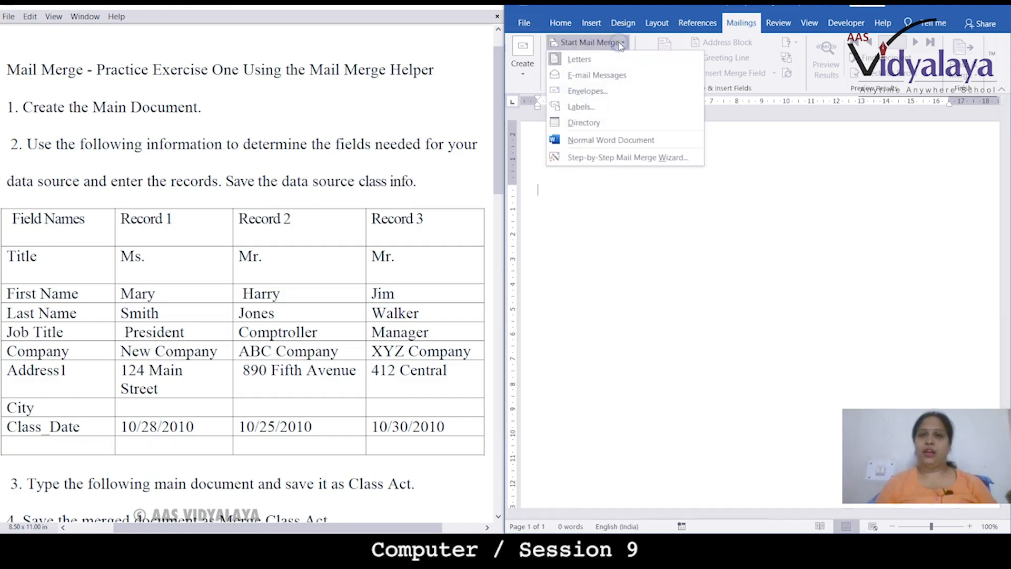
left_click(621, 157)
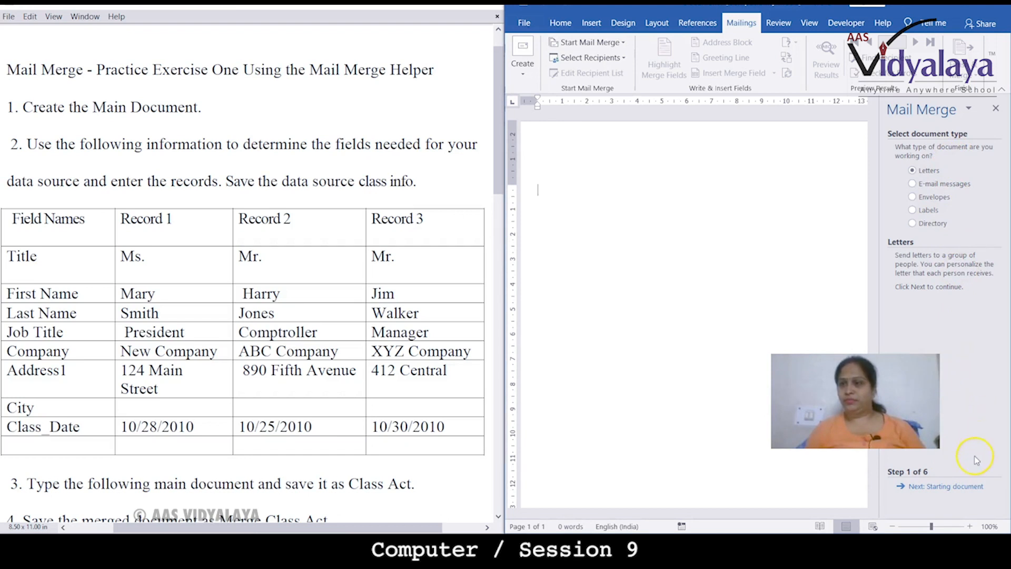
Step: Keep Letters and the current document as the merge settings, and create a new typed recipient list
left_click(955, 487)
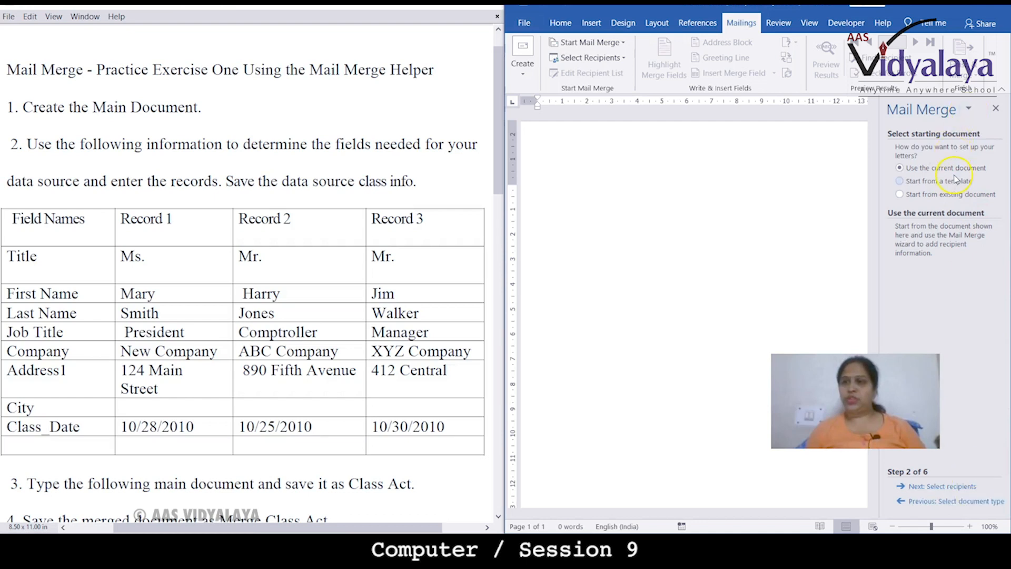
left_click(959, 489)
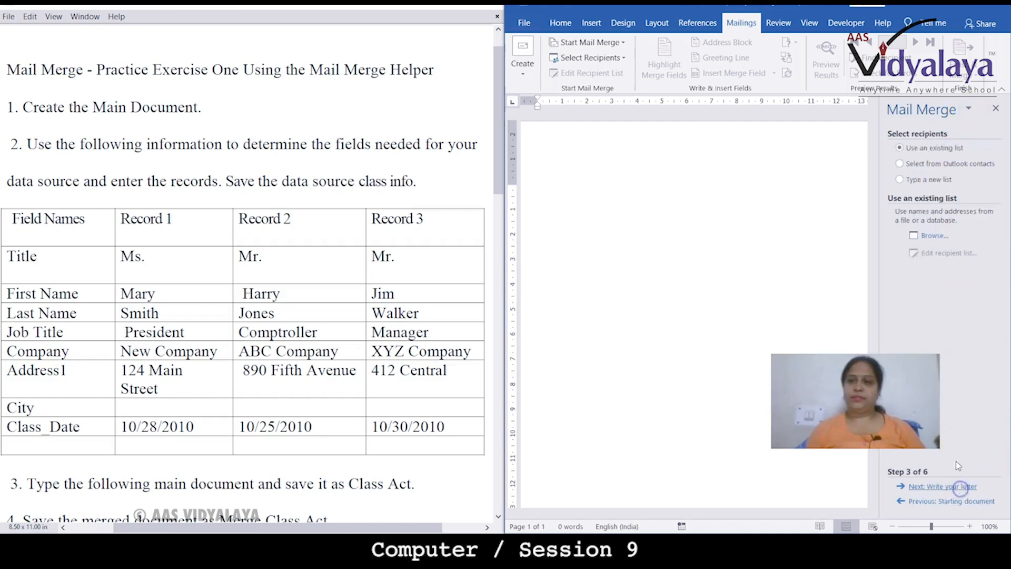
left_click(908, 183)
left_click(930, 238)
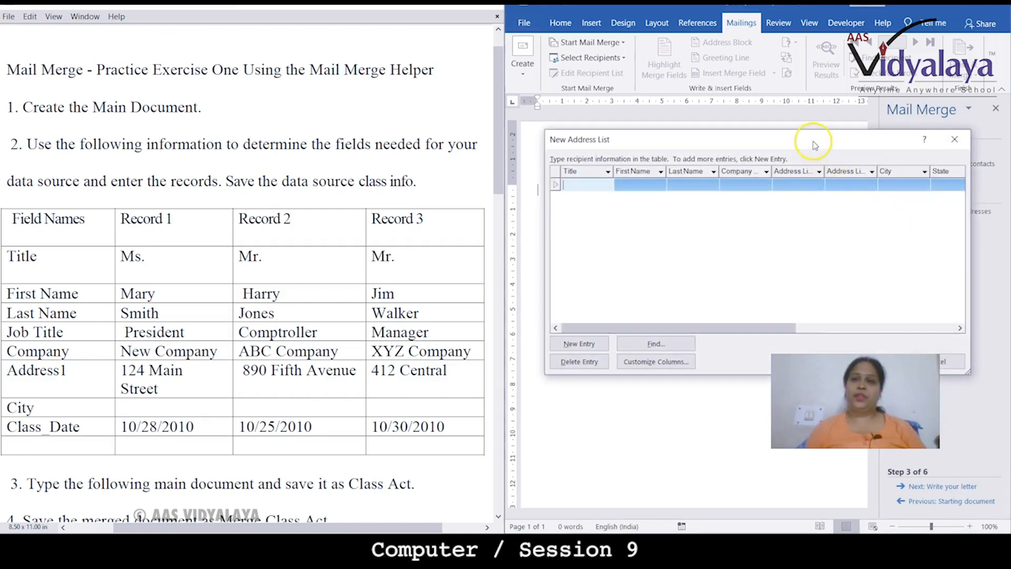
left_click_drag(814, 144, 791, 91)
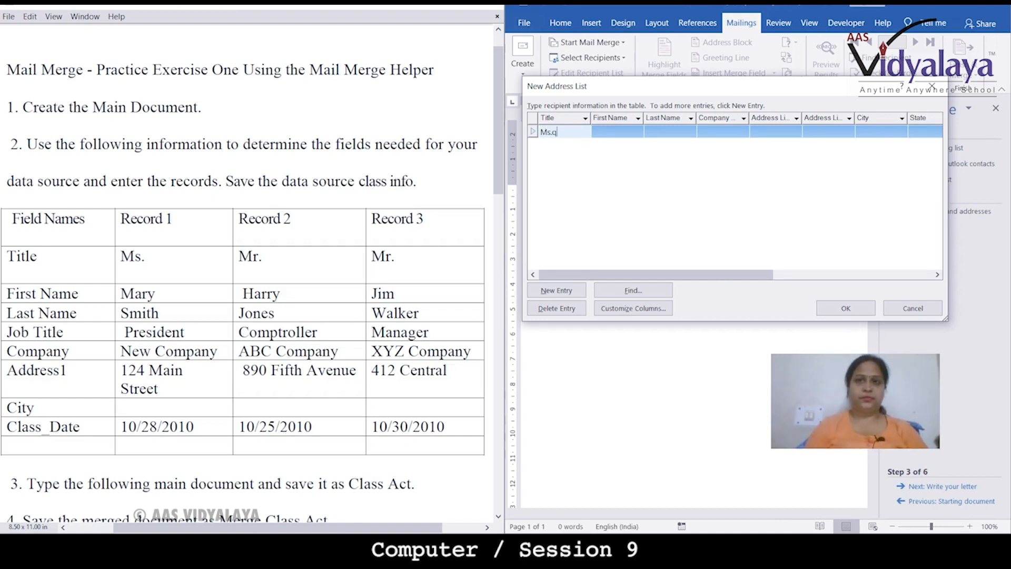
Step: Fill in the first recipient's title as Ms., first name and last name, and set the company to New Company
key("Tab")
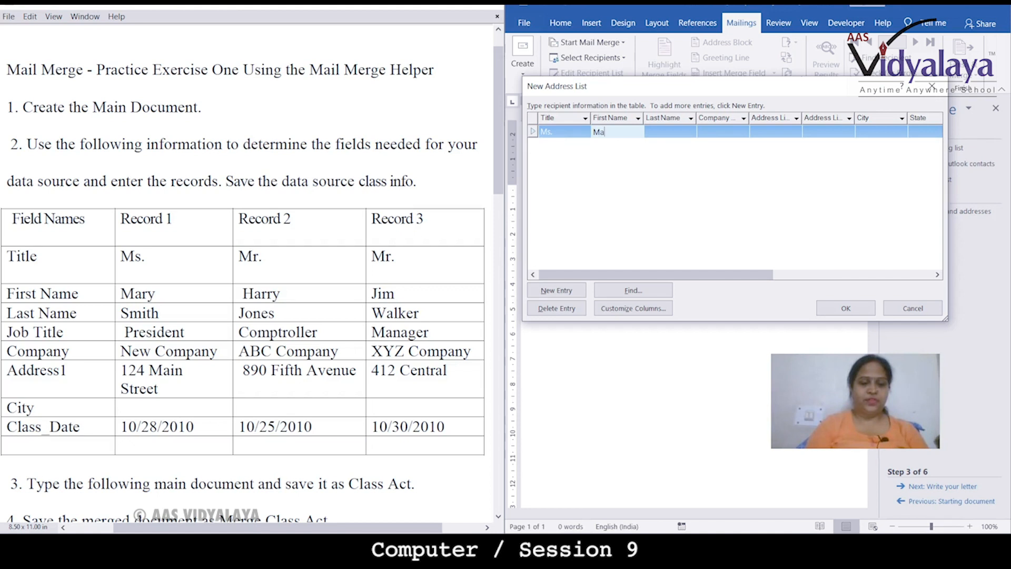
type("Mary")
key("Tab")
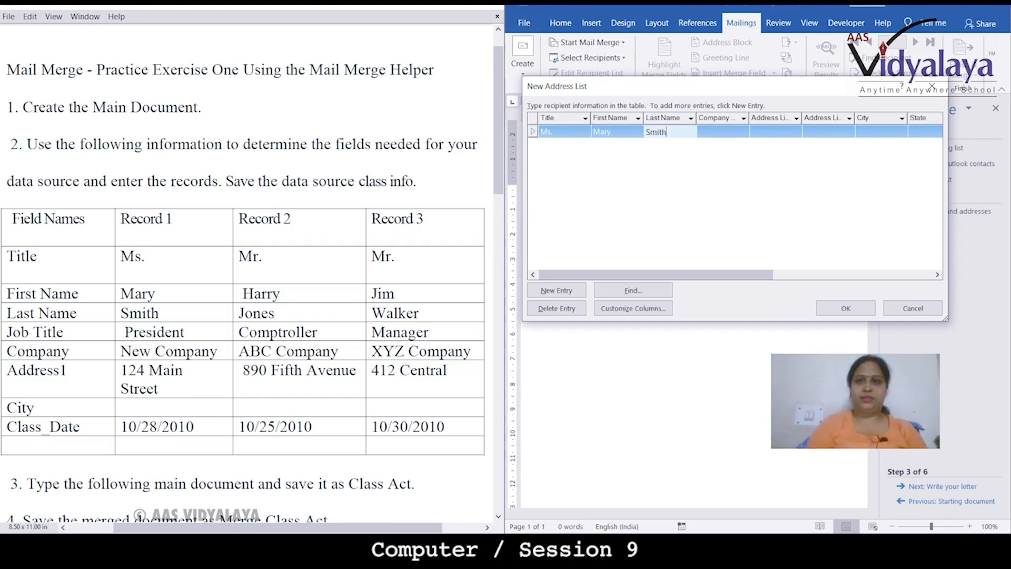
type("Smith")
key("Tab")
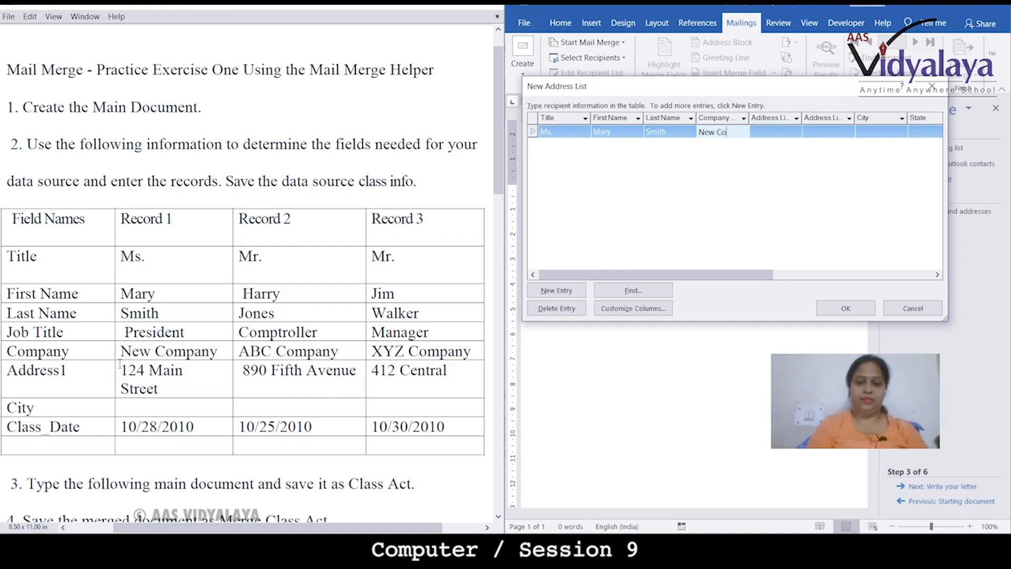
type("y")
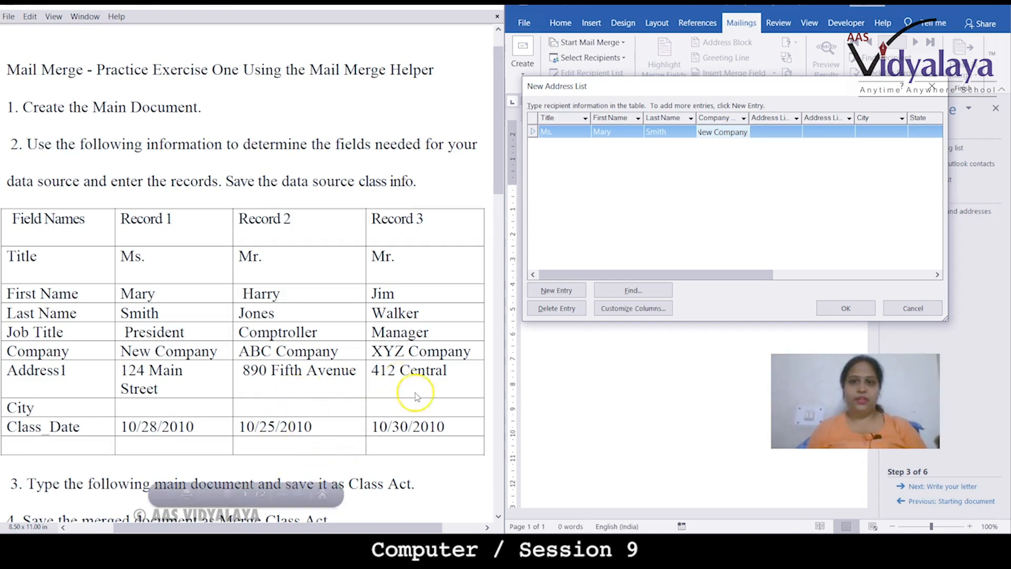
Step: Add a custom field named JOb Title to the address list and place it directly after Last Name
left_click_drag(712, 270, 674, 278)
left_click(652, 308)
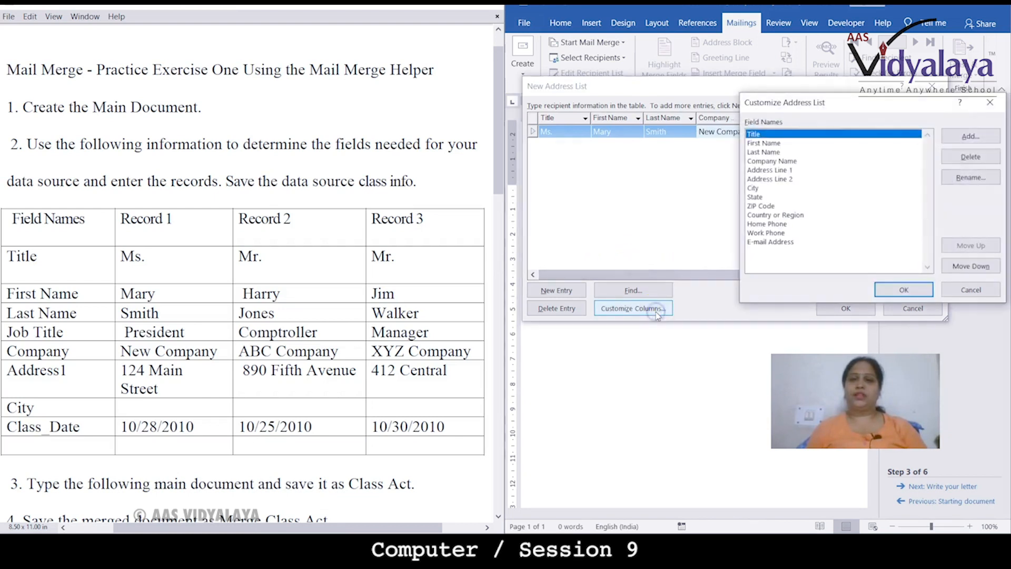
left_click_drag(868, 102, 686, 62)
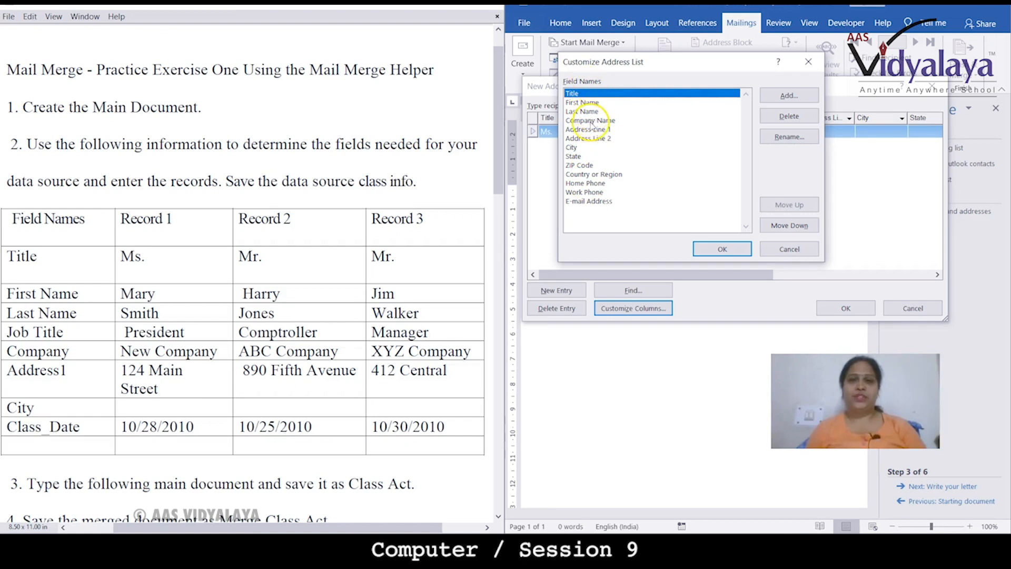
left_click(789, 95)
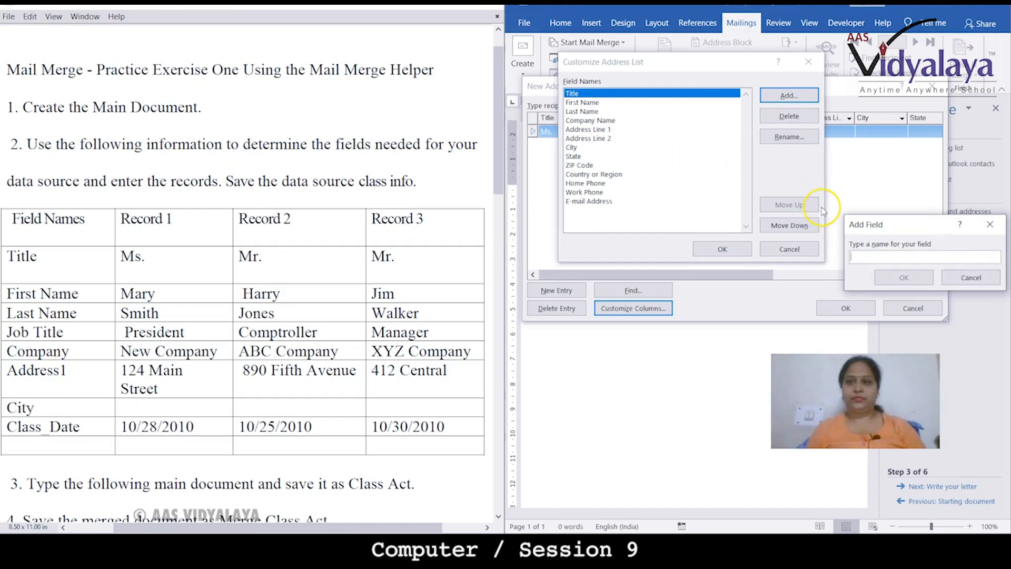
type("Jo")
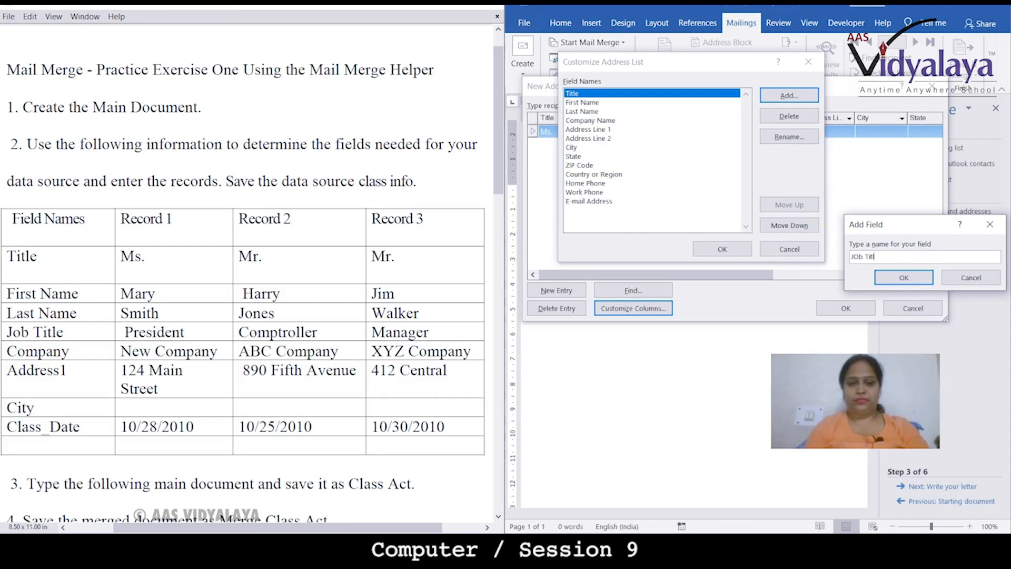
key("Return")
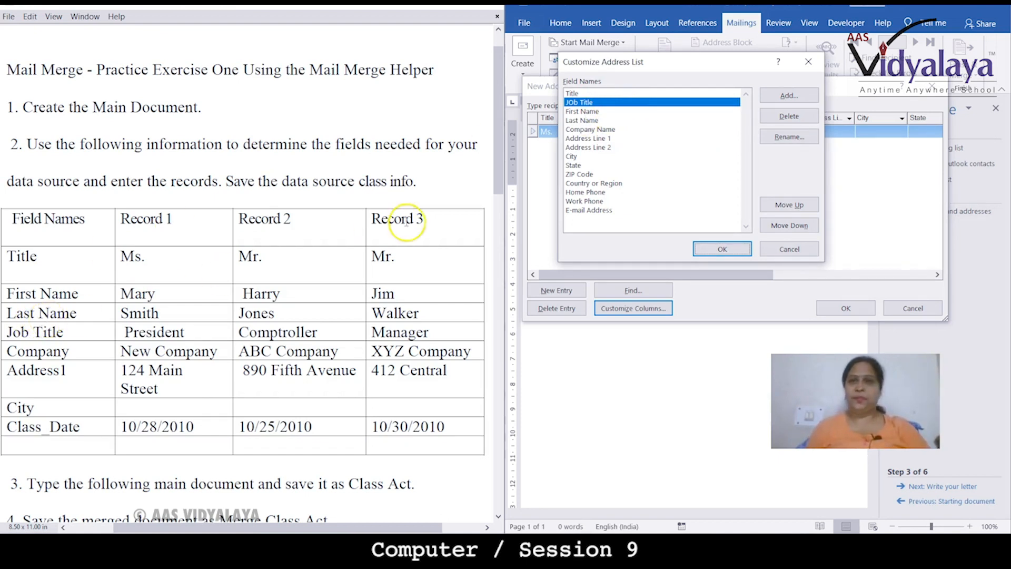
left_click(790, 226)
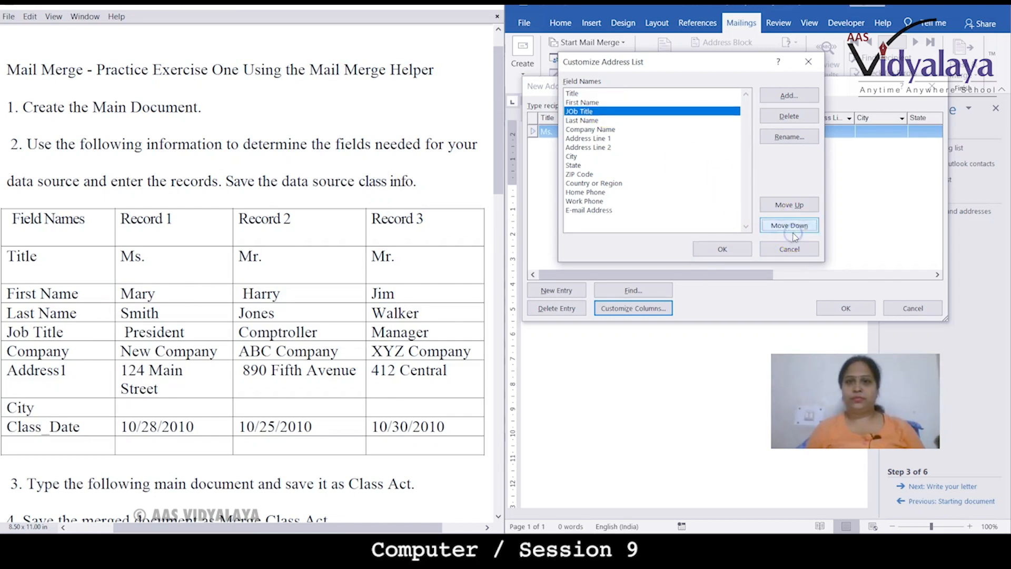
left_click(790, 226)
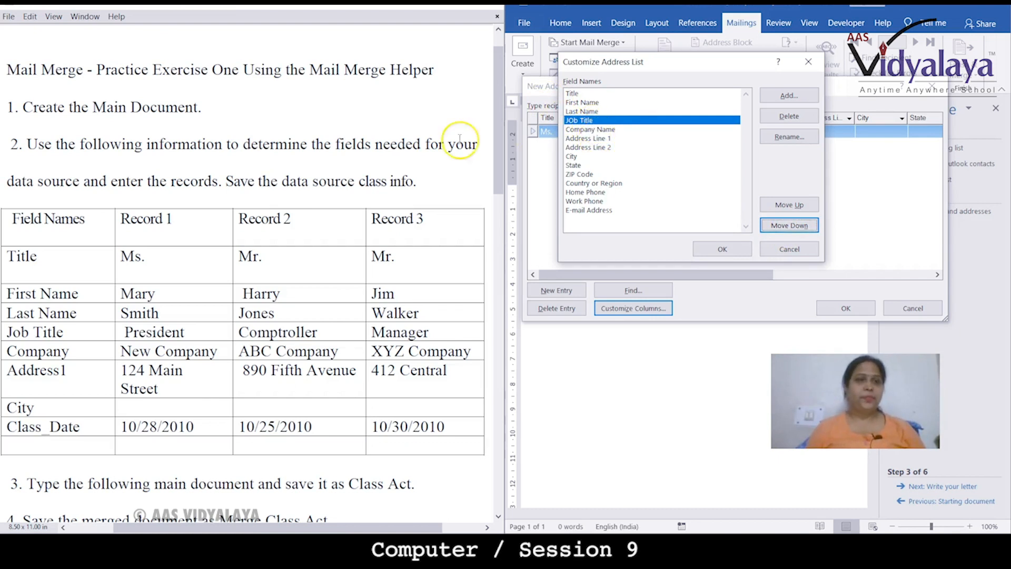
Step: Rename the Company Name field of the address list to Company
left_click(596, 138)
left_click(599, 129)
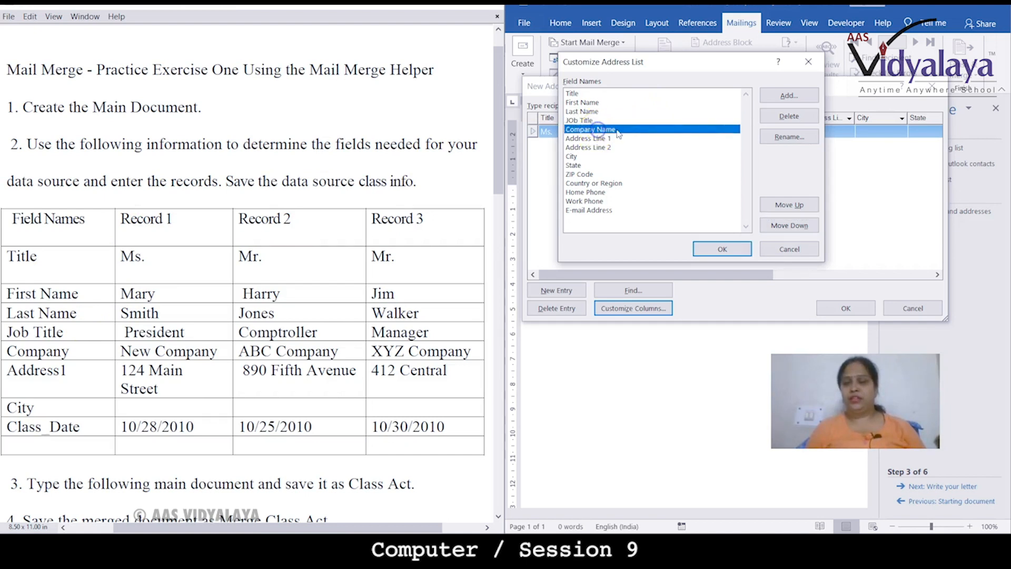
left_click(779, 138)
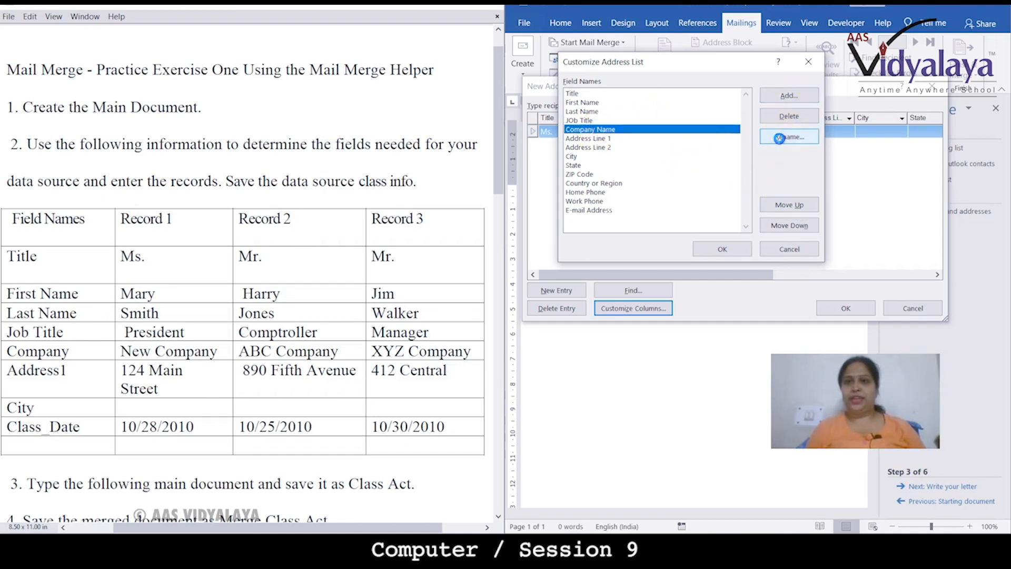
key("End")
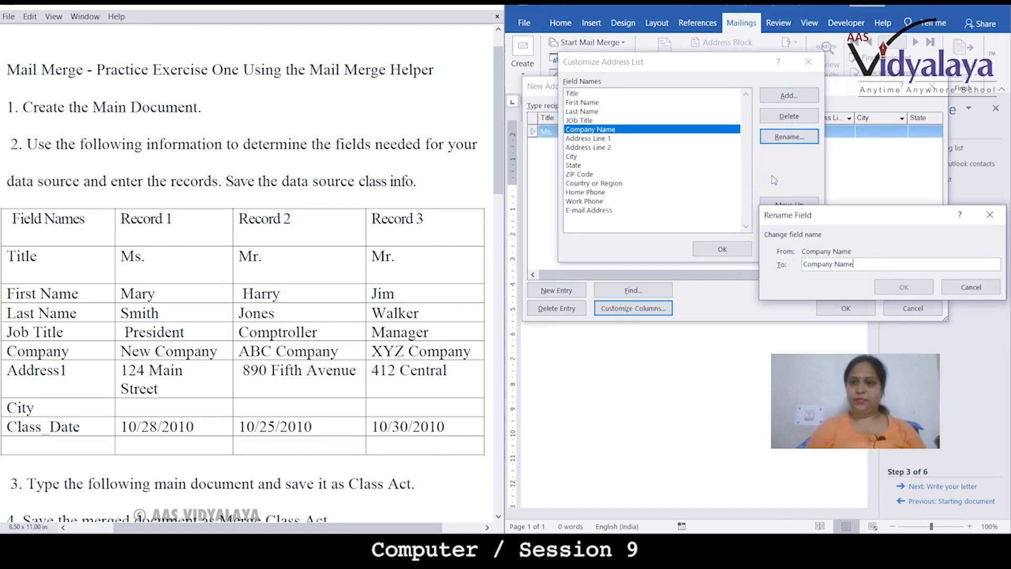
key("BackSpace")
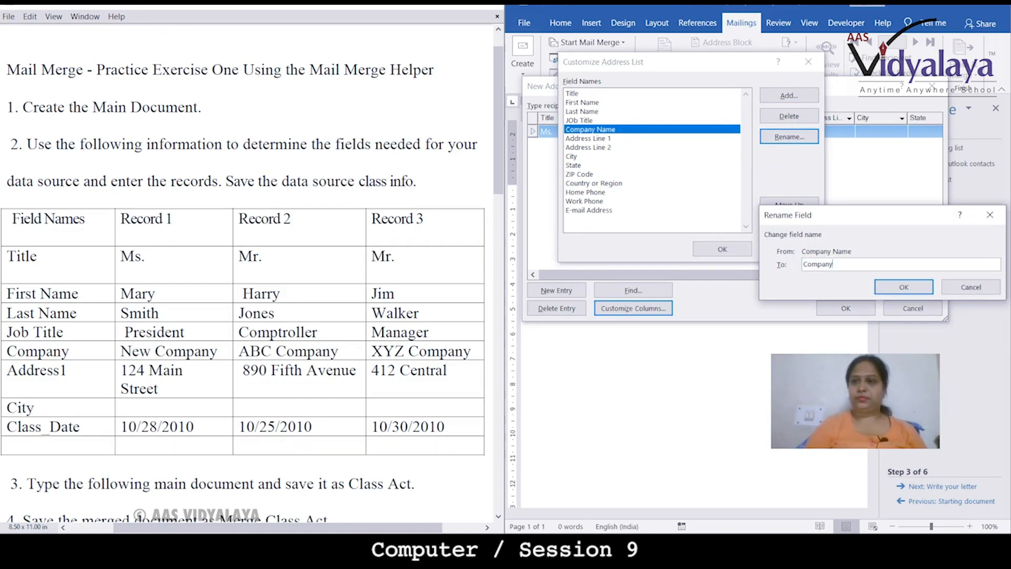
key("Return")
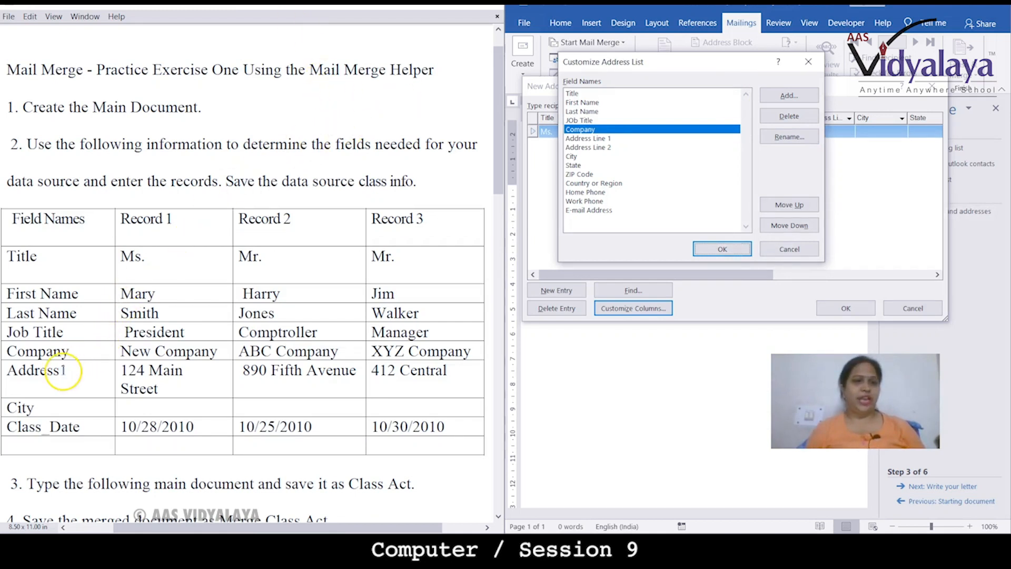
Step: Rename the Address Line 1 field to Address 1
left_click(598, 138)
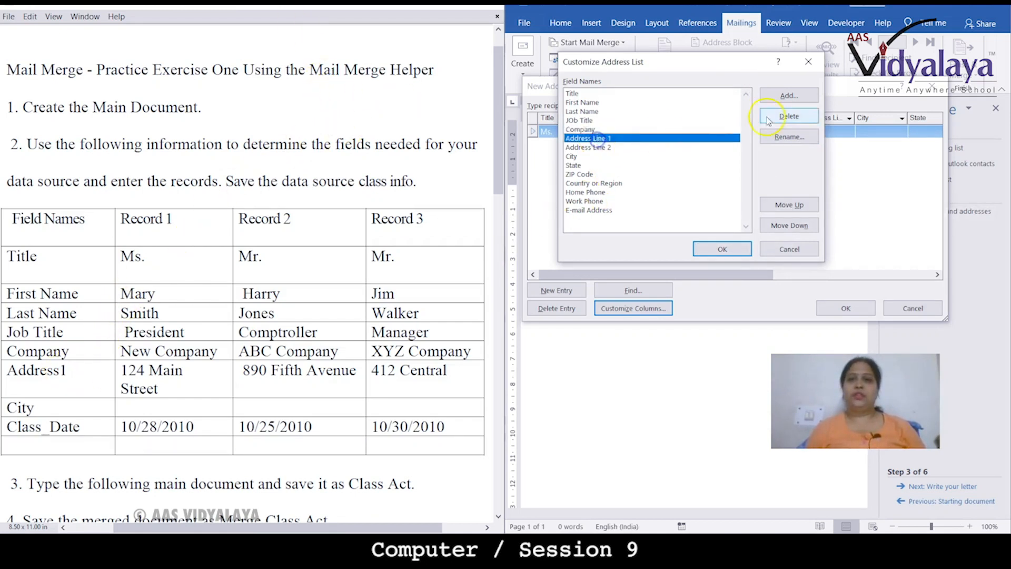
left_click(797, 139)
key("Right")
key("BackSpace")
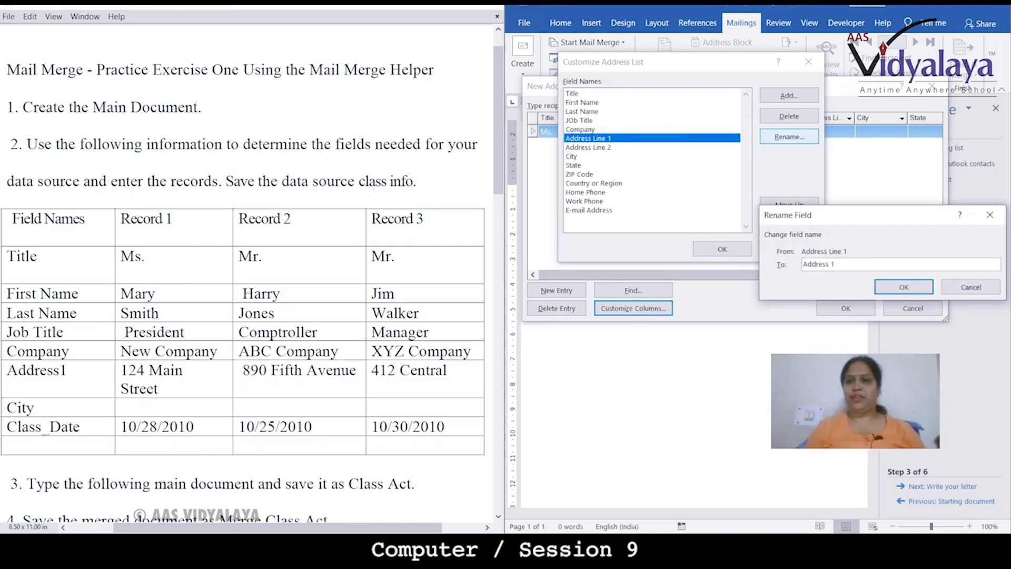
key("Return")
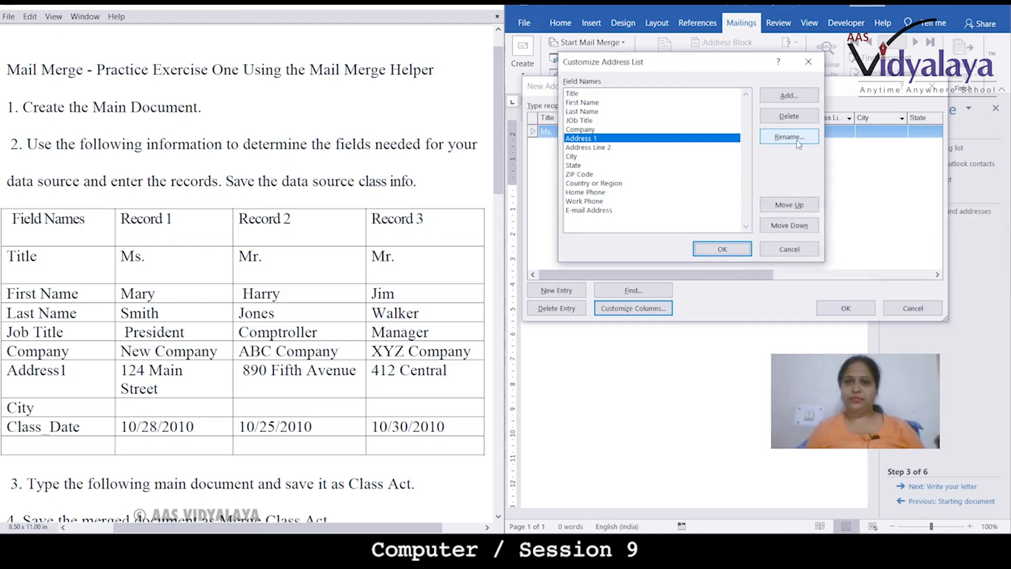
Step: Delete the Address Line 2, State and ZIP Code fields from the address list, confirming each removal
left_click(594, 148)
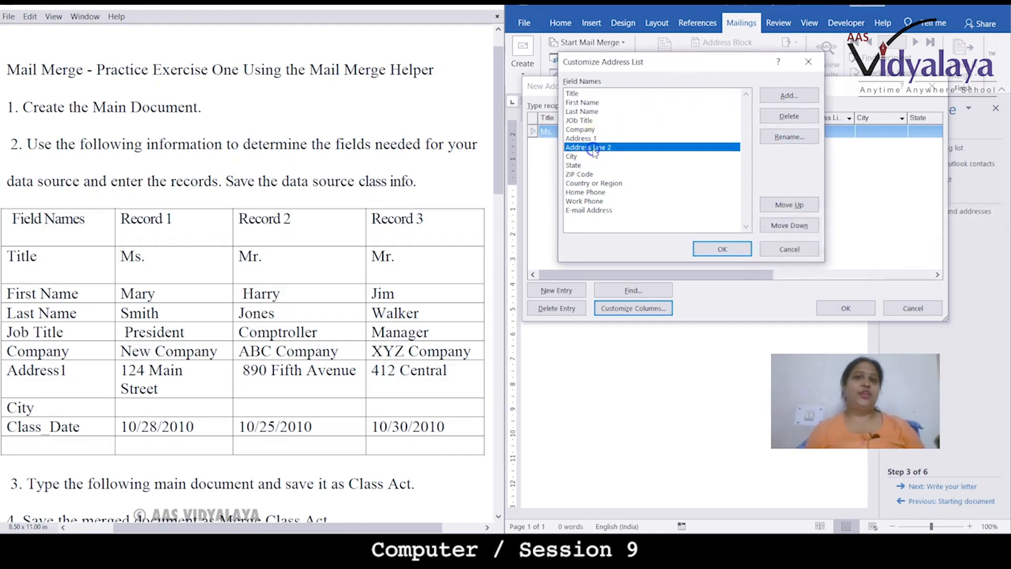
left_click(783, 116)
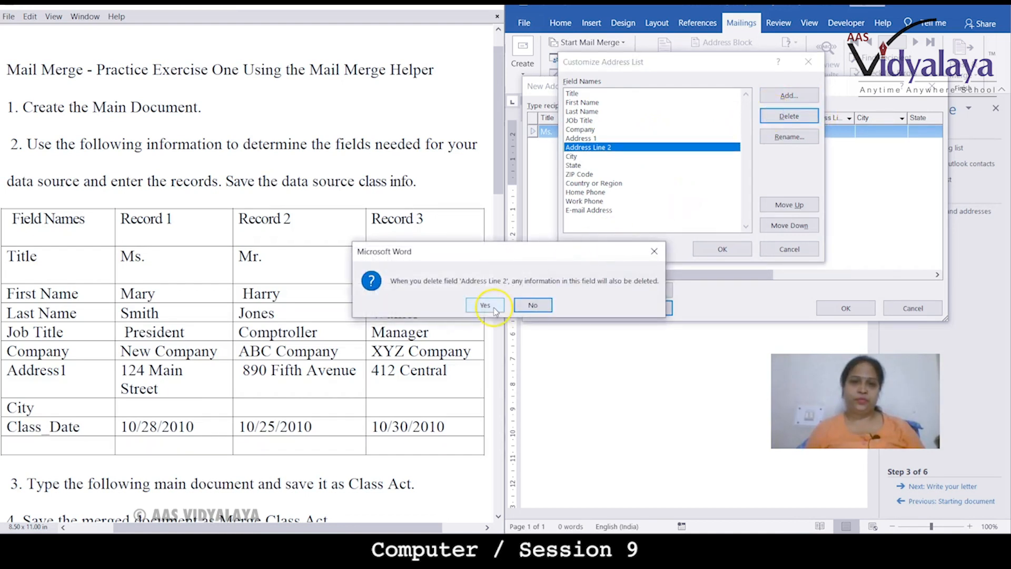
left_click(493, 306)
left_click(571, 149)
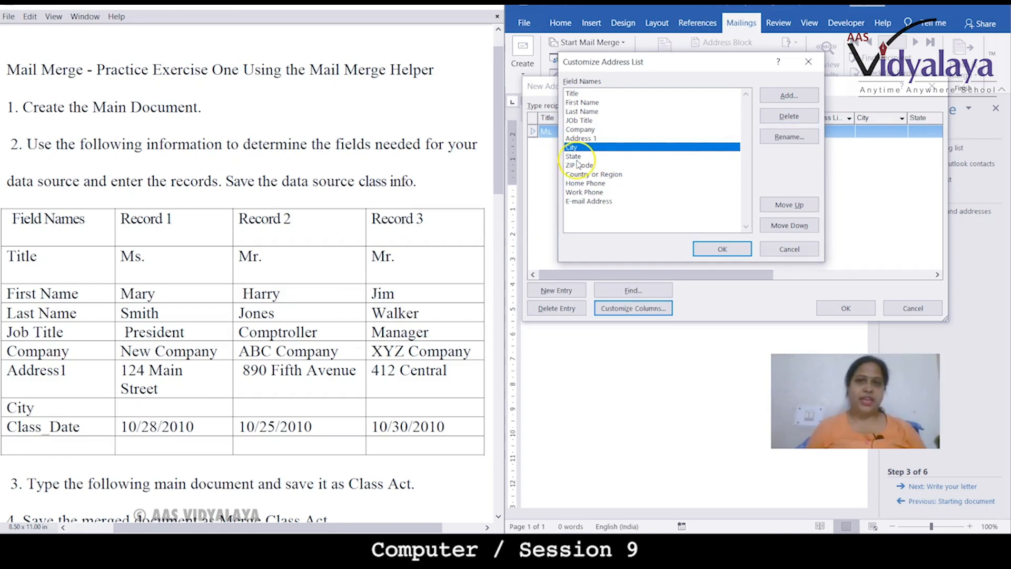
left_click(574, 156)
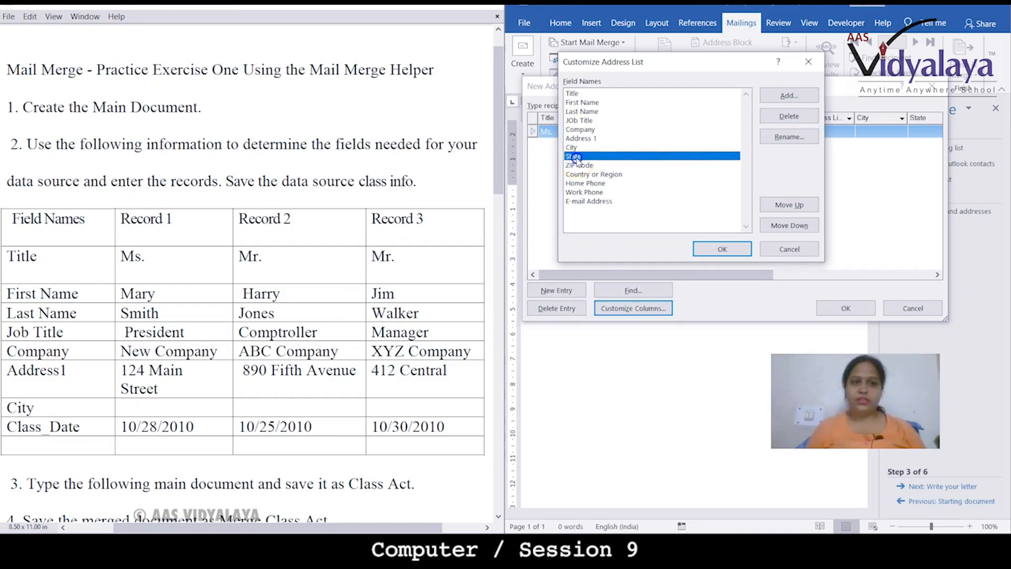
left_click(788, 117)
left_click(484, 305)
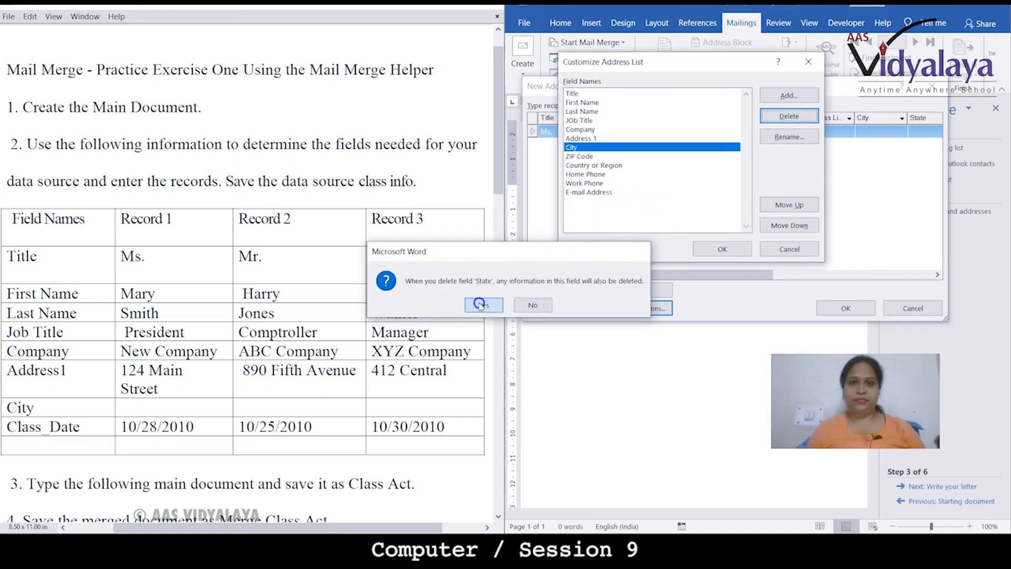
left_click(583, 157)
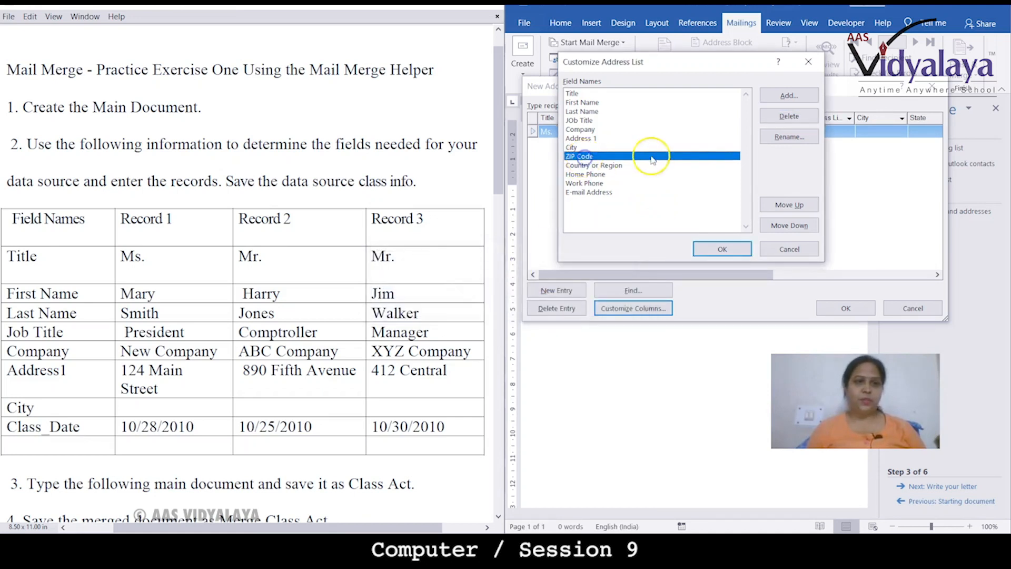
left_click(788, 117)
left_click(497, 305)
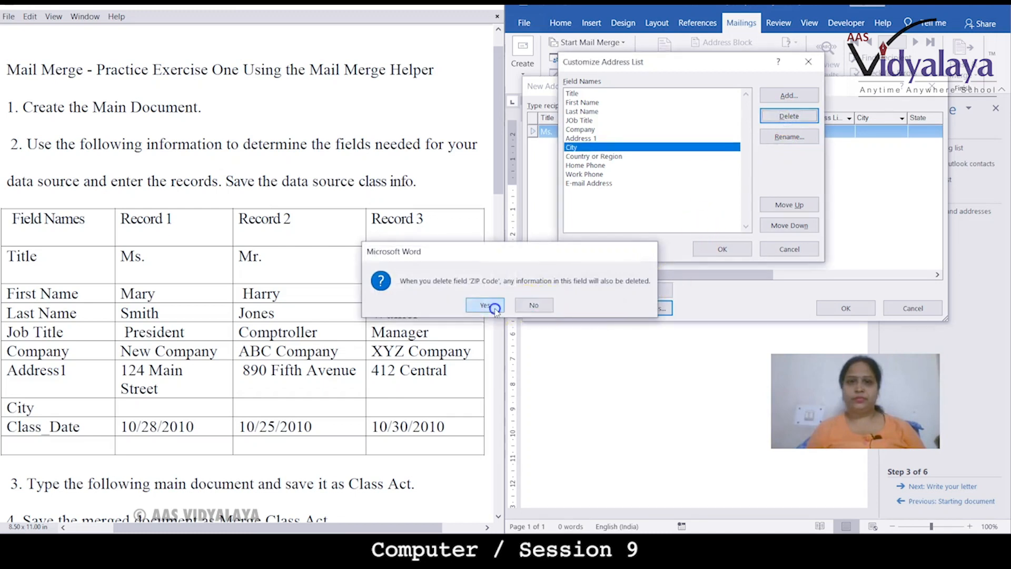
Step: Delete the Country or Region and Home Phone fields from the address list, confirming each removal
left_click(611, 156)
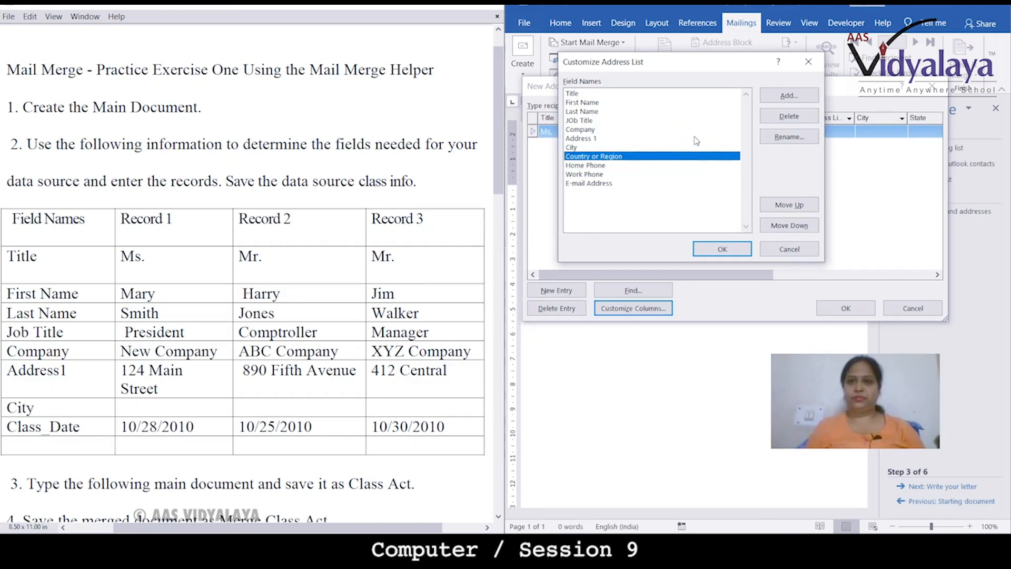
left_click(788, 116)
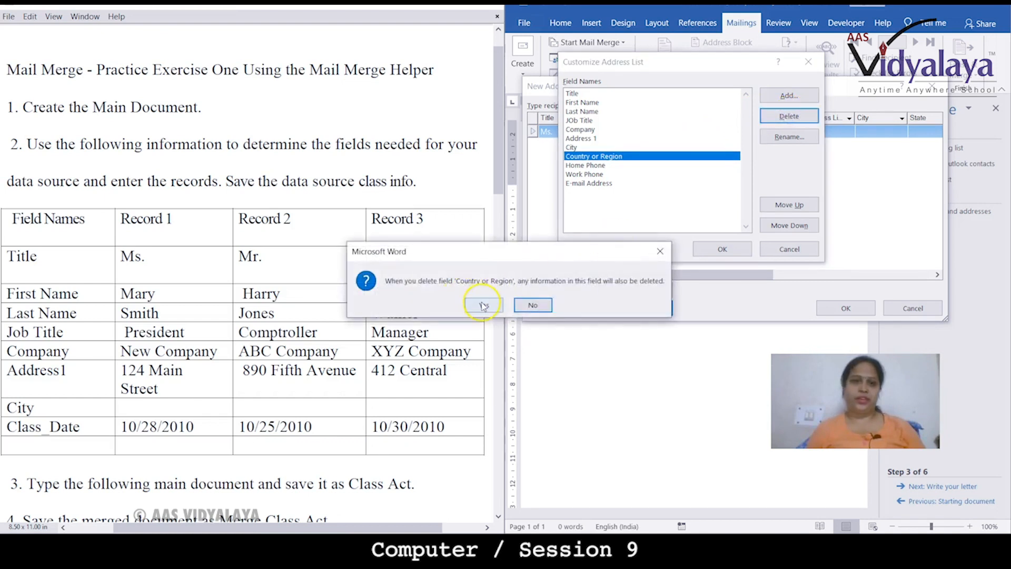
left_click(483, 306)
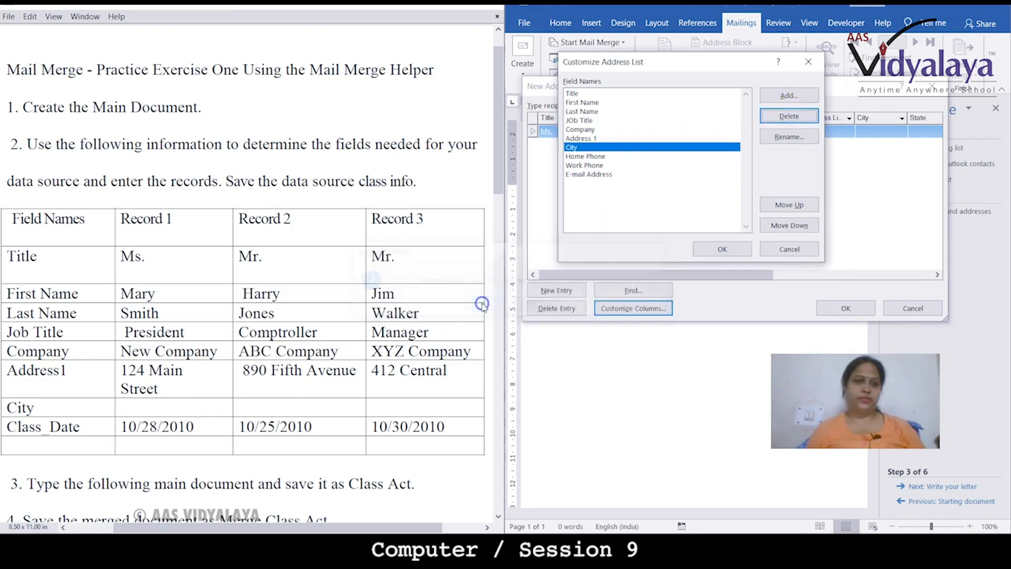
left_click(593, 156)
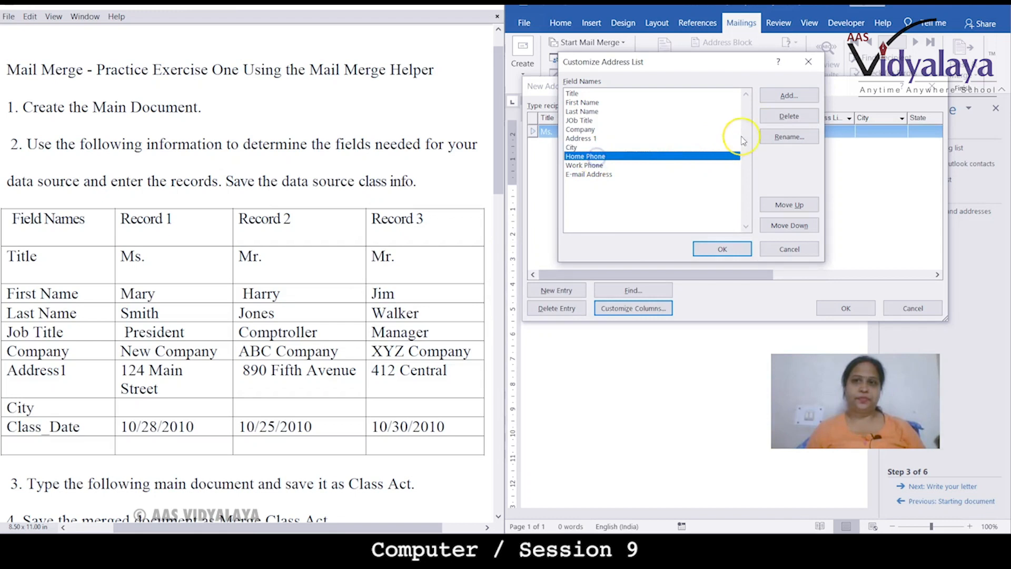
left_click(788, 116)
left_click(482, 304)
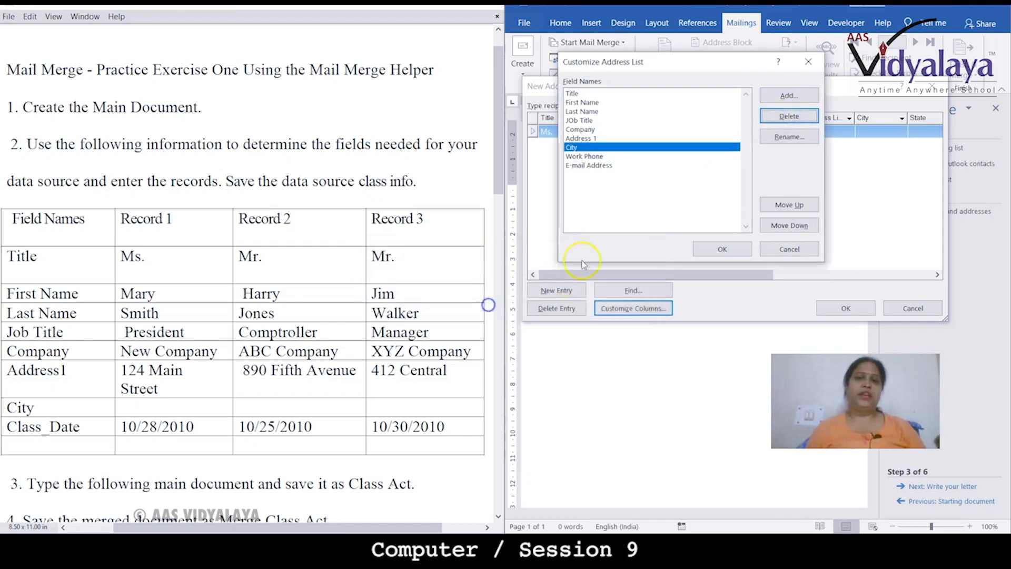
Step: Delete the Work Phone and E-mail Address fields from the address list, confirming each removal
left_click(579, 156)
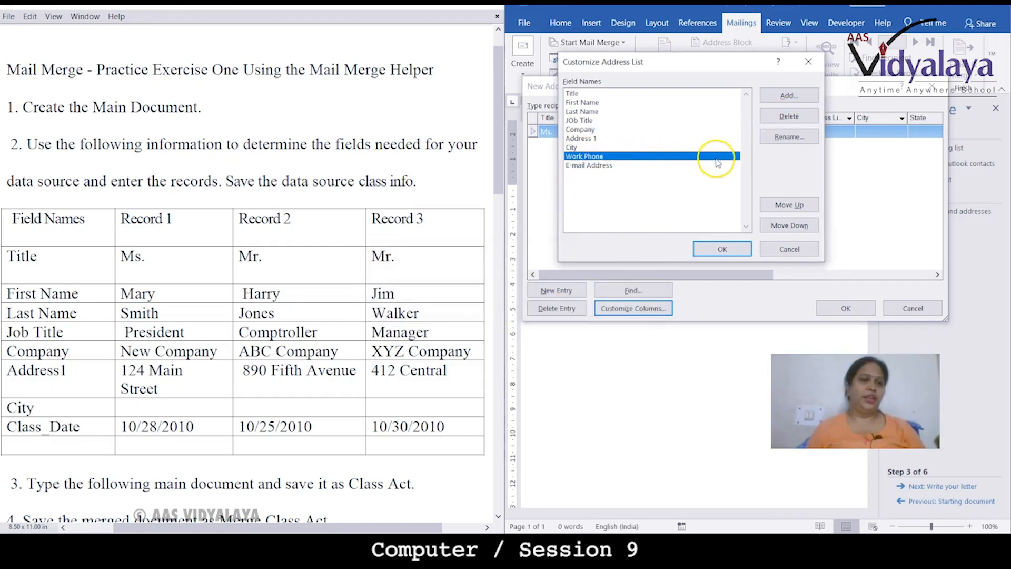
left_click(789, 116)
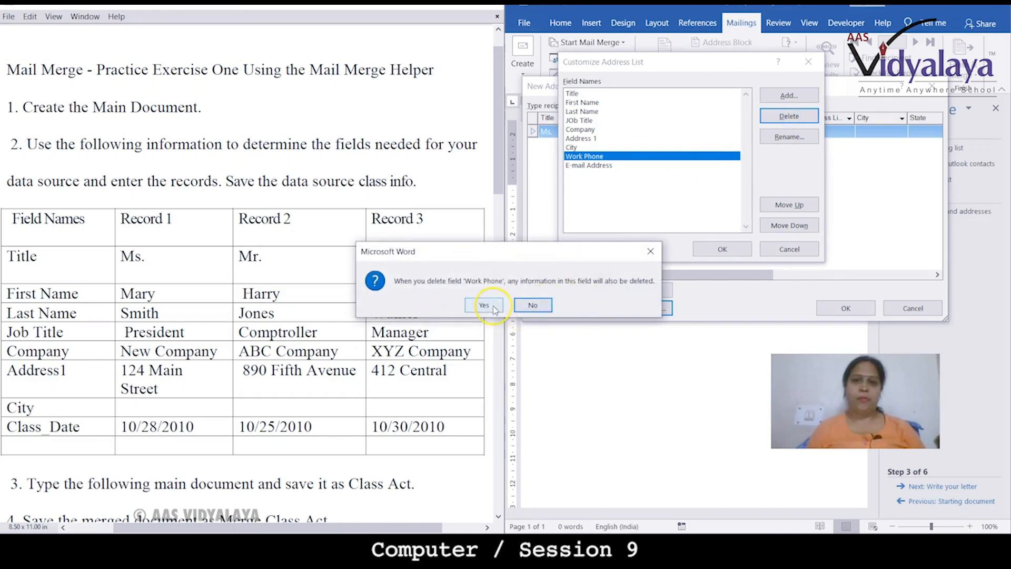
left_click(484, 305)
left_click(584, 156)
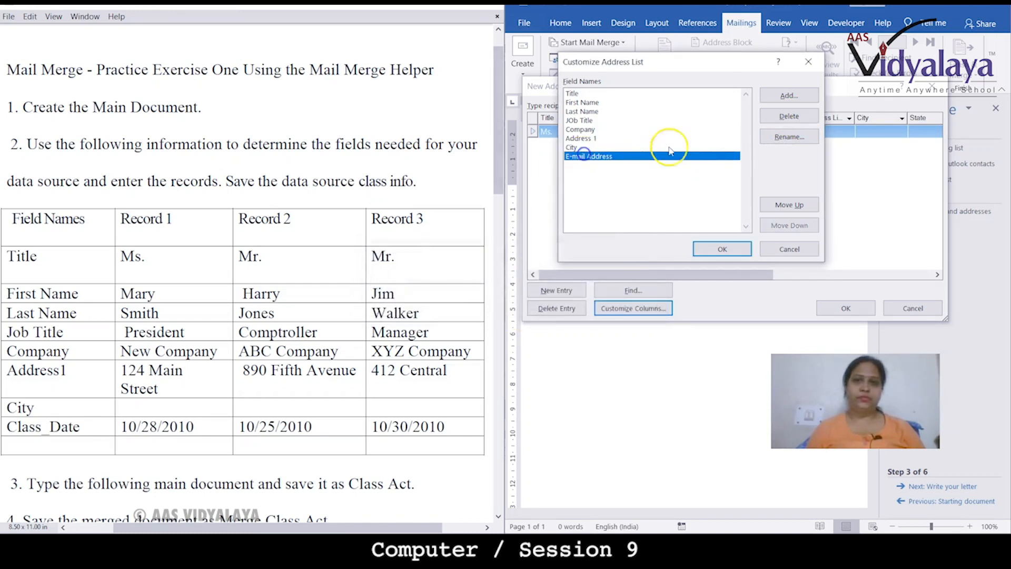
left_click(779, 121)
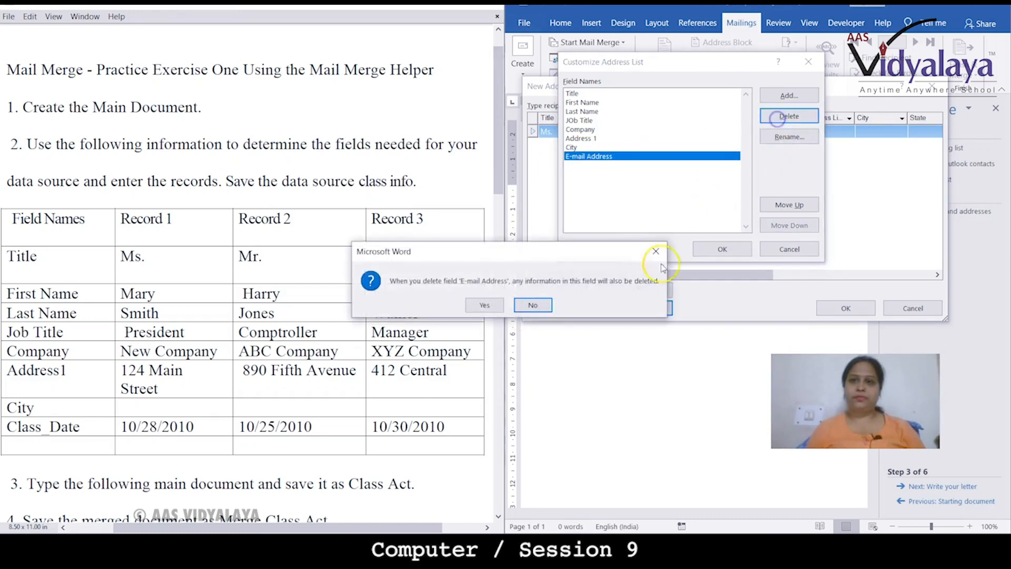
left_click(484, 305)
Step: Add a custom field named Class_Date after City and apply the customized field list
left_click(788, 95)
left_click_drag(895, 225, 594, 210)
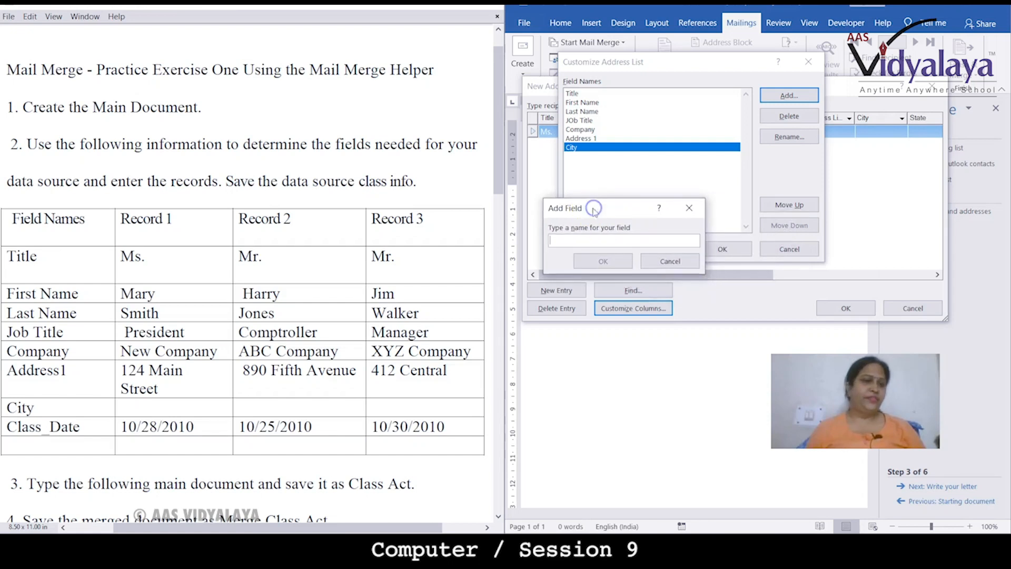
type("Cl")
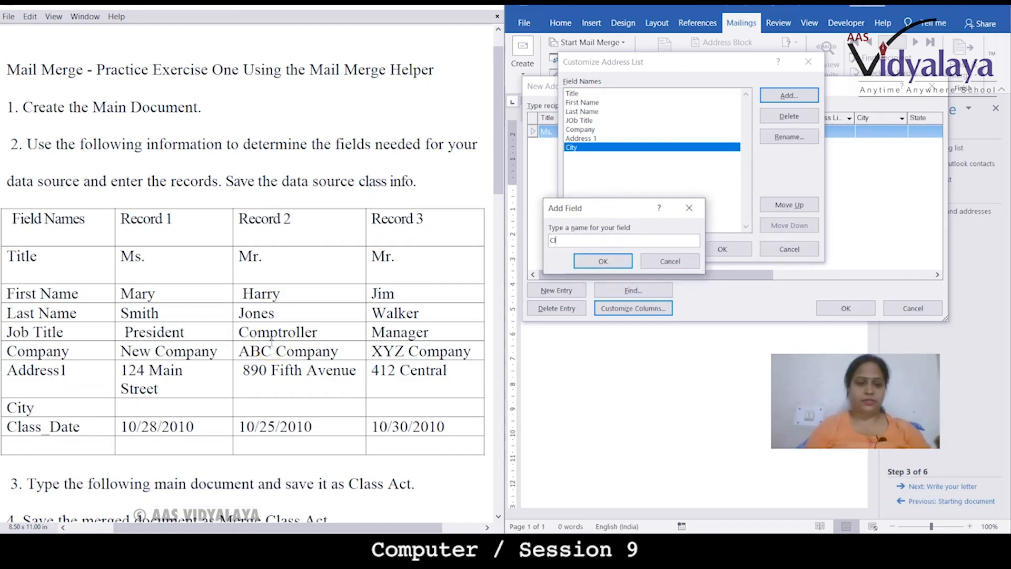
type("ass_")
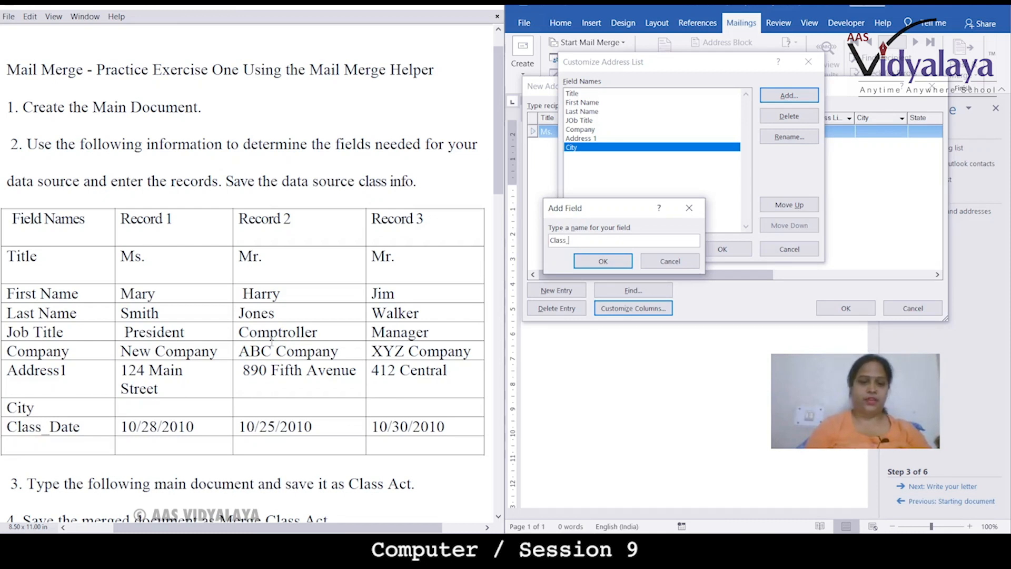
type("Date")
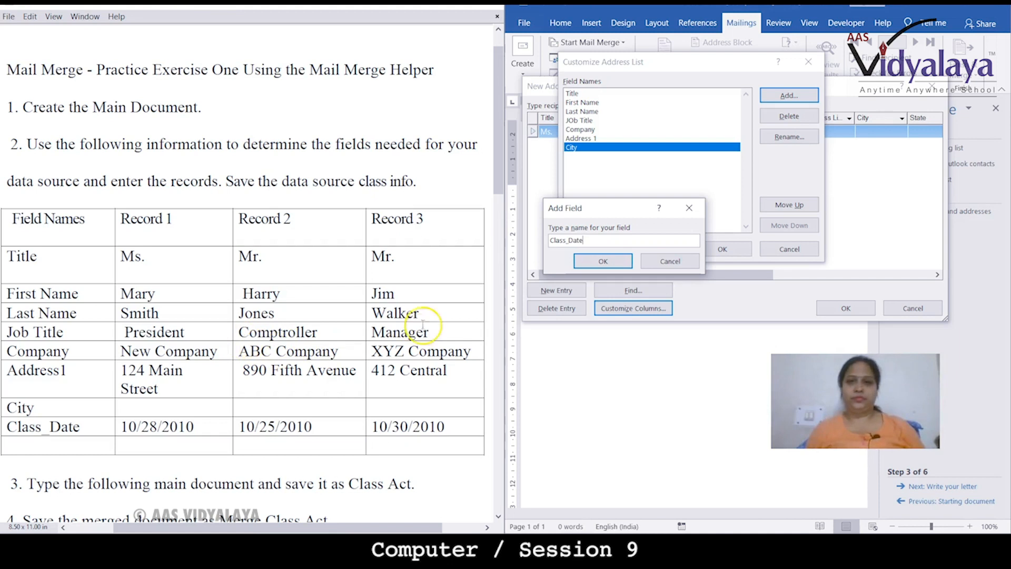
left_click(604, 260)
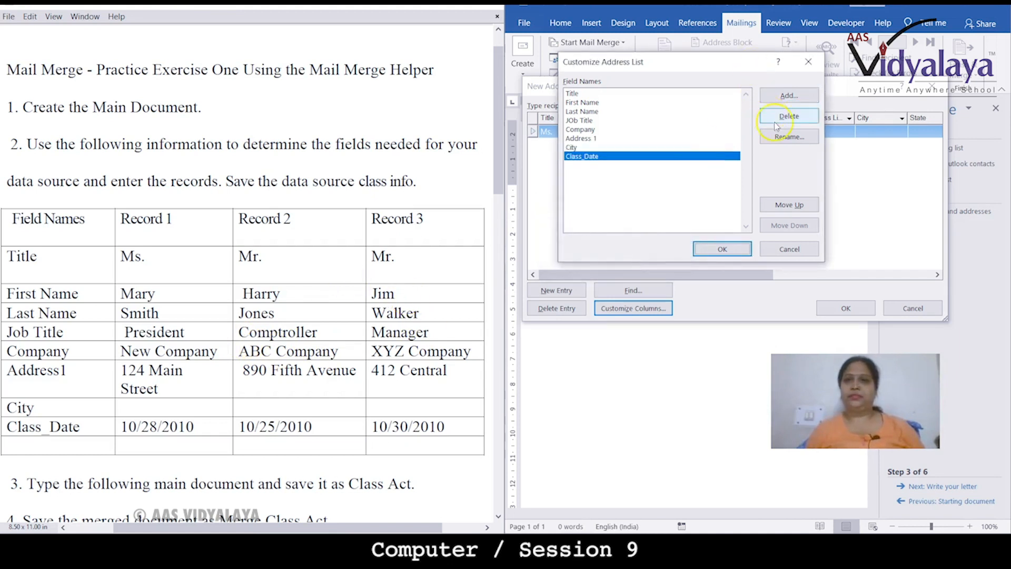
left_click(728, 249)
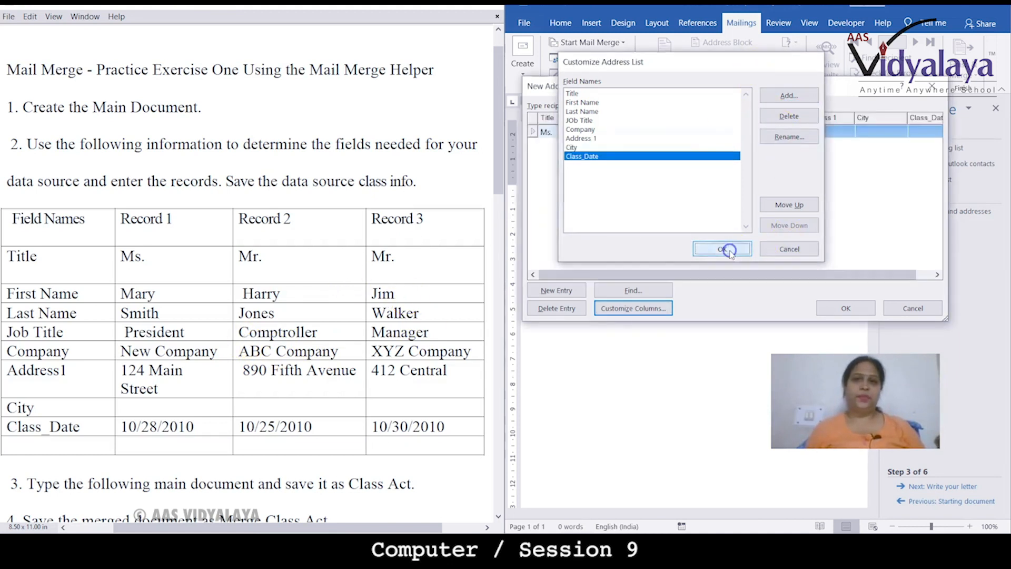
Step: In the first record, enter President as the job title and fill in Address 1 with Record 1's street address from the exercise sheet
left_click(546, 132)
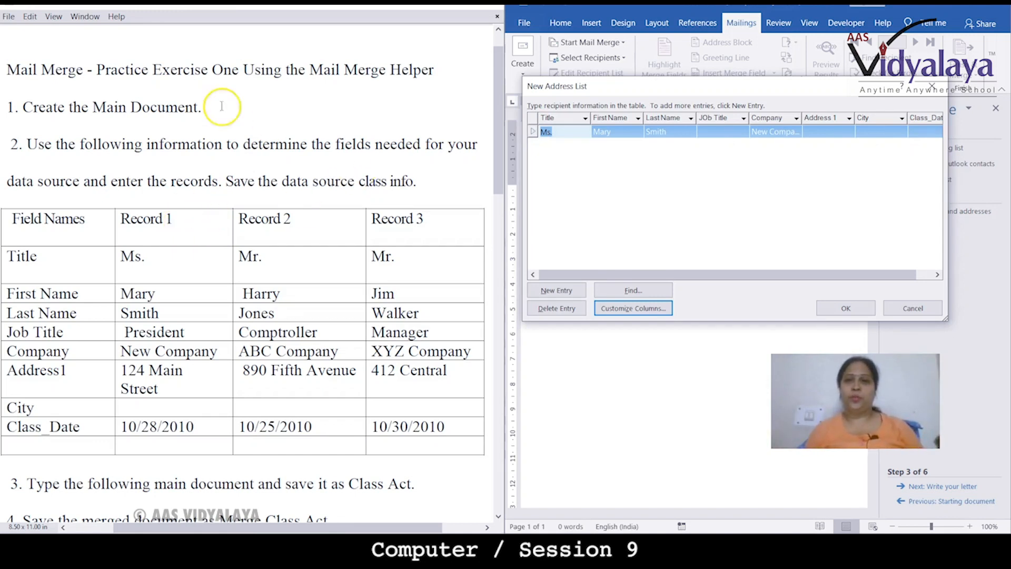
left_click(706, 130)
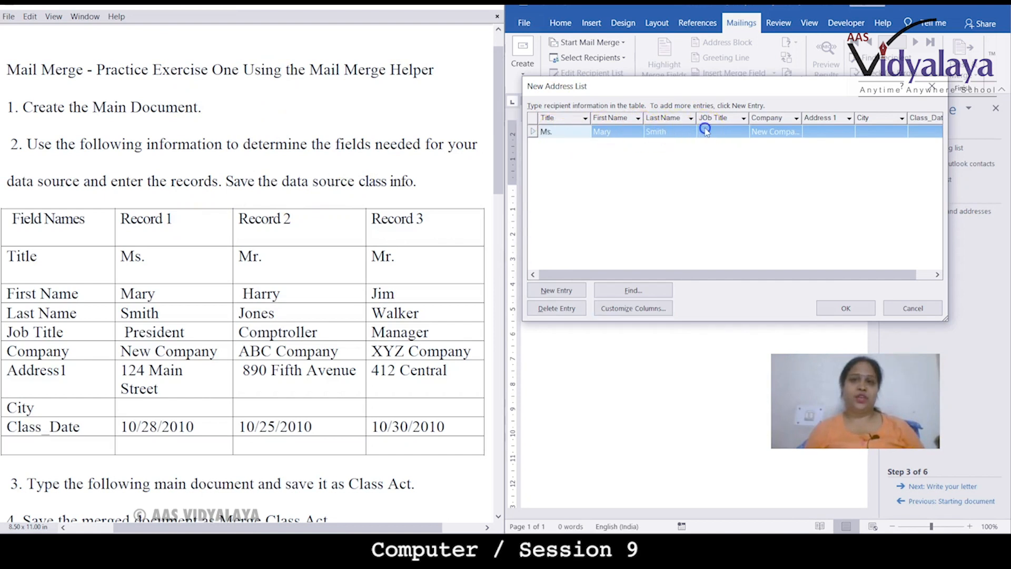
type("President")
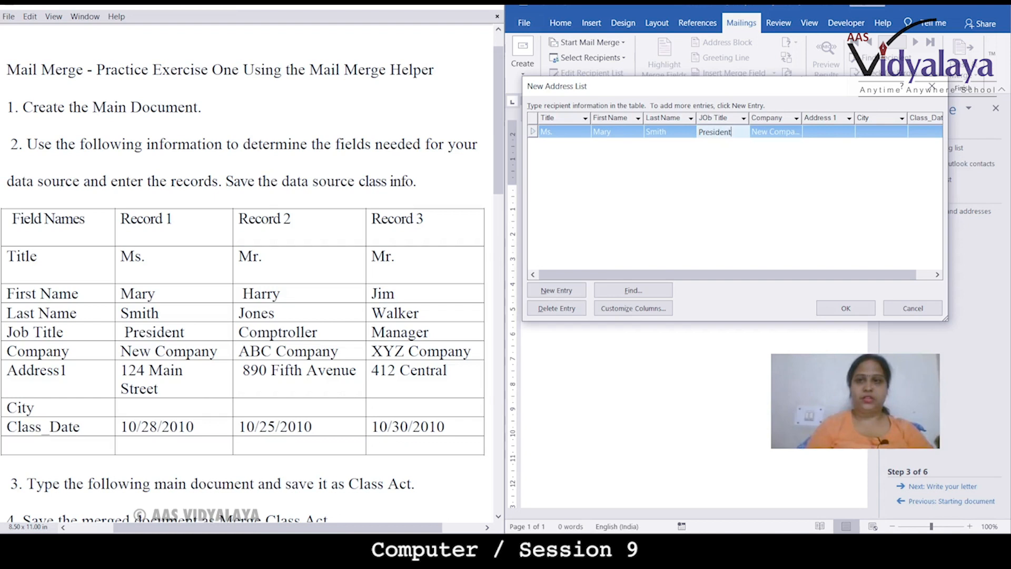
left_click(842, 130)
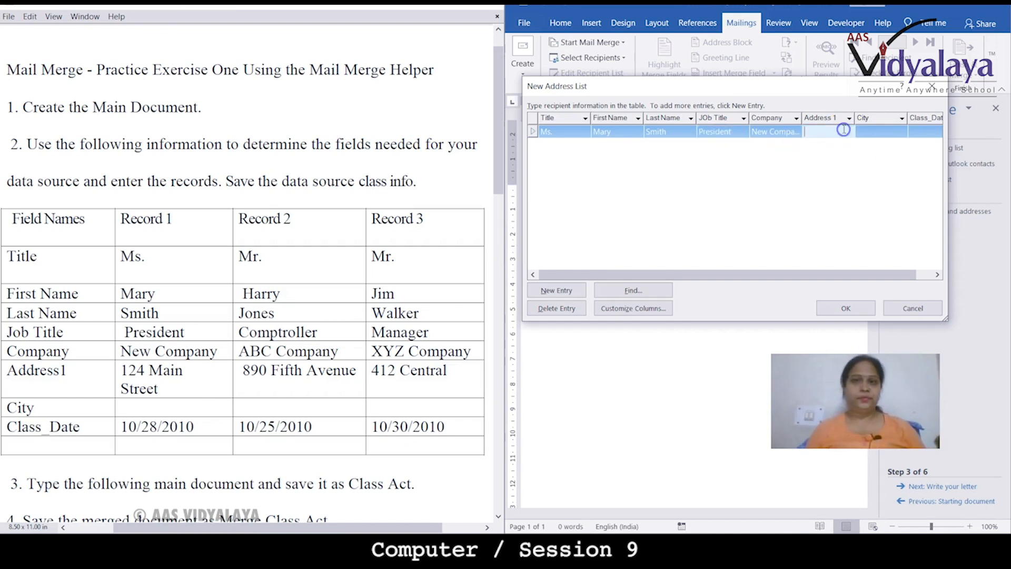
type("124 M")
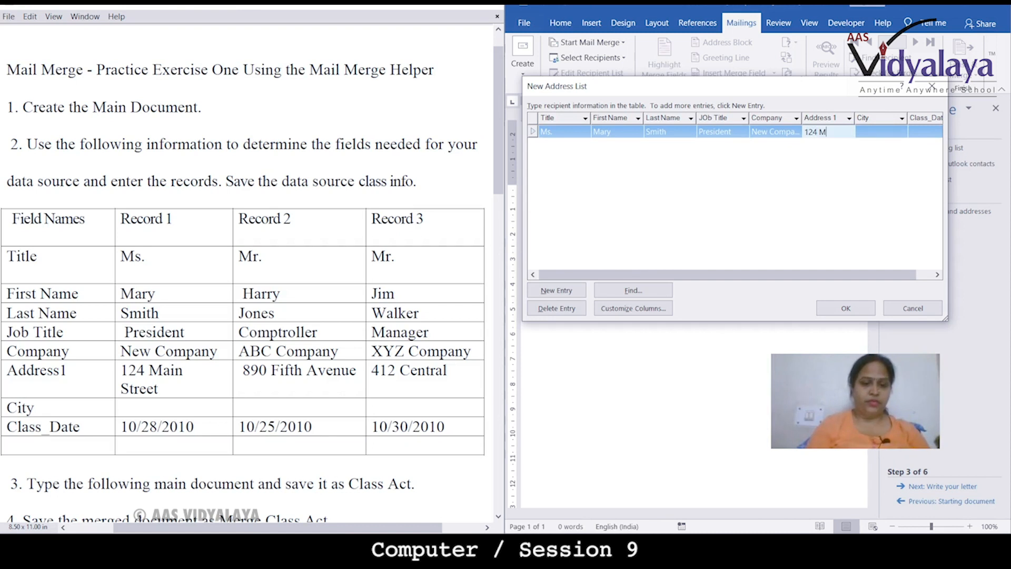
type("ain Street")
Step: Leave the first record's City empty and set its Class_Date to 10/28/2010
key("Tab")
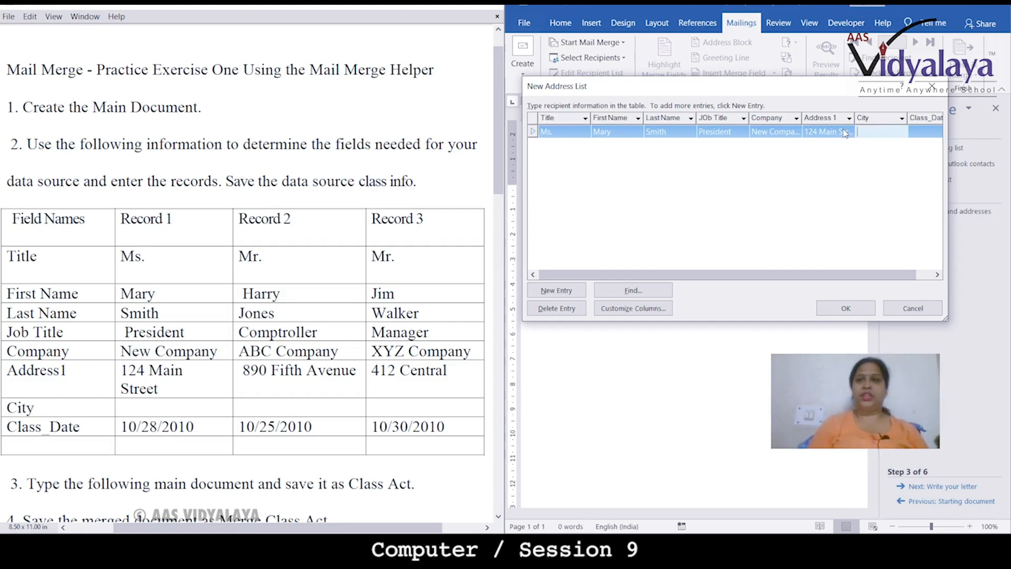
key("Tab")
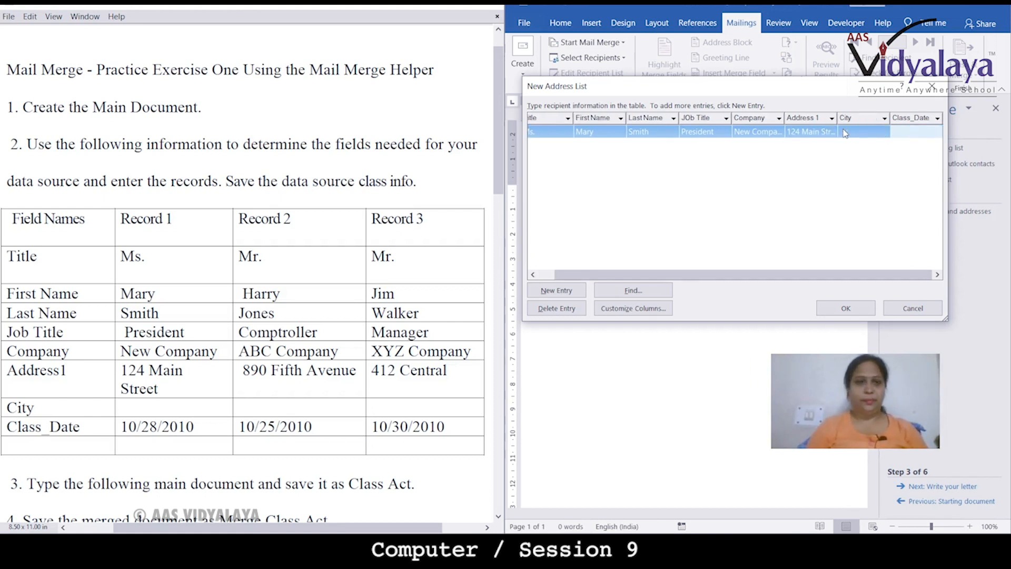
type("10")
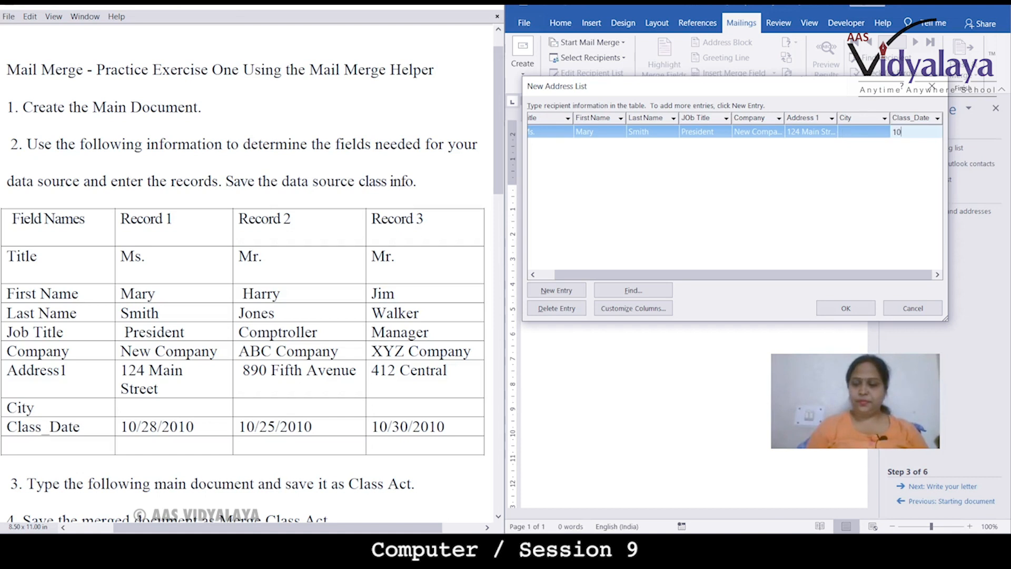
type("/28/2010")
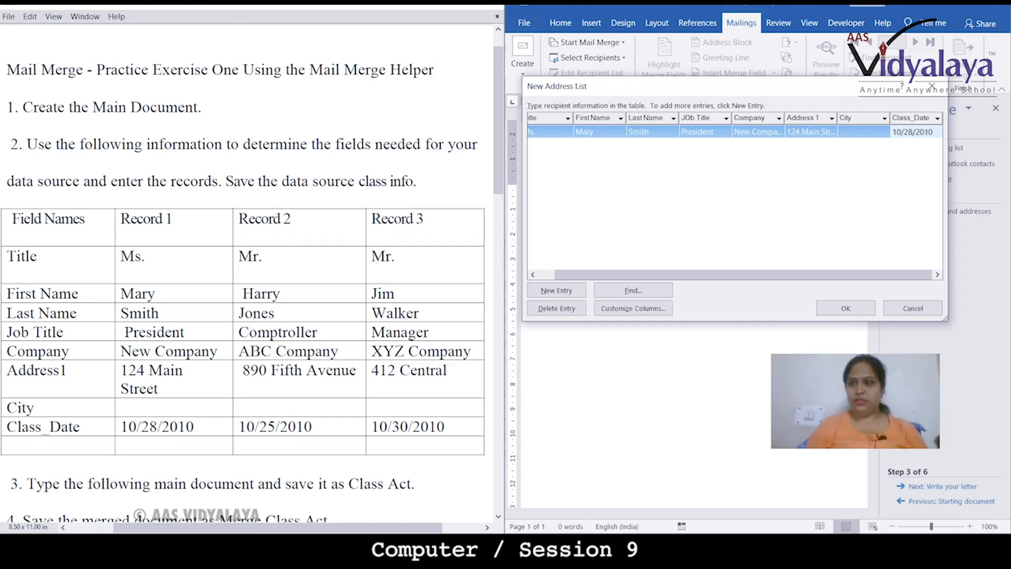
Step: Add a second entry with the title Mr. and the first and last name given for Record 2 on the exercise sheet
left_click_drag(598, 275, 536, 269)
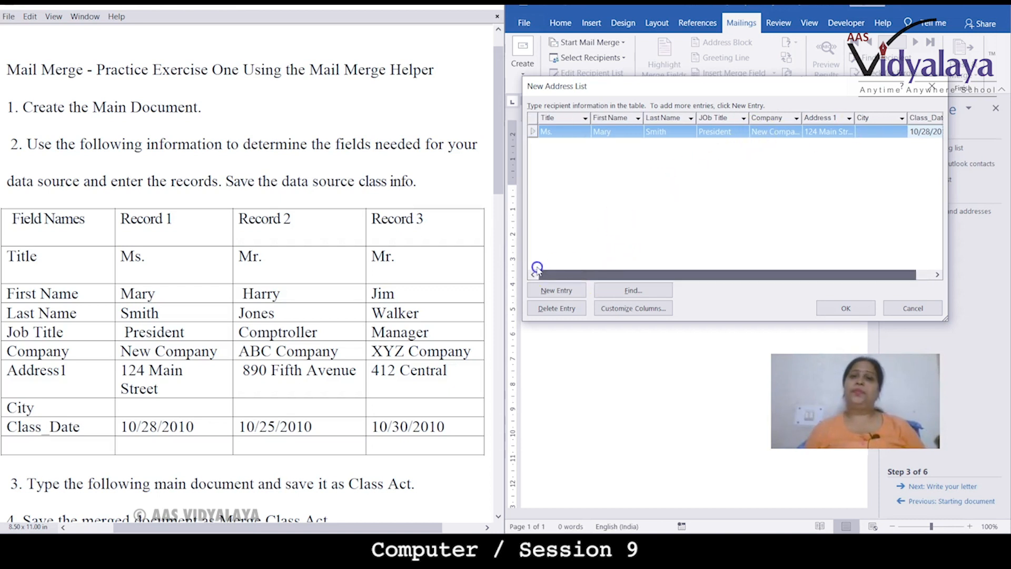
left_click(559, 293)
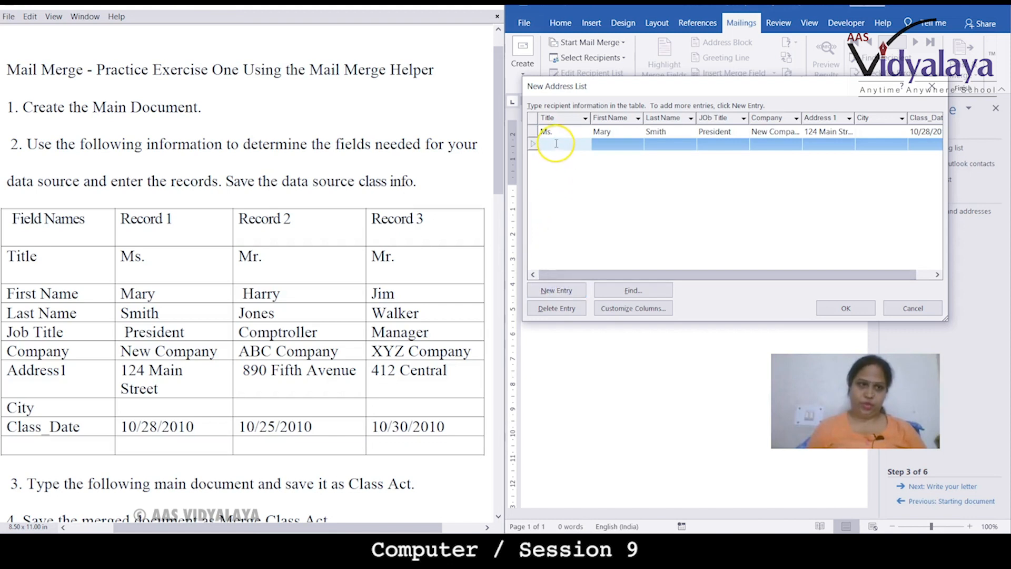
type("Mr.")
key("Tab")
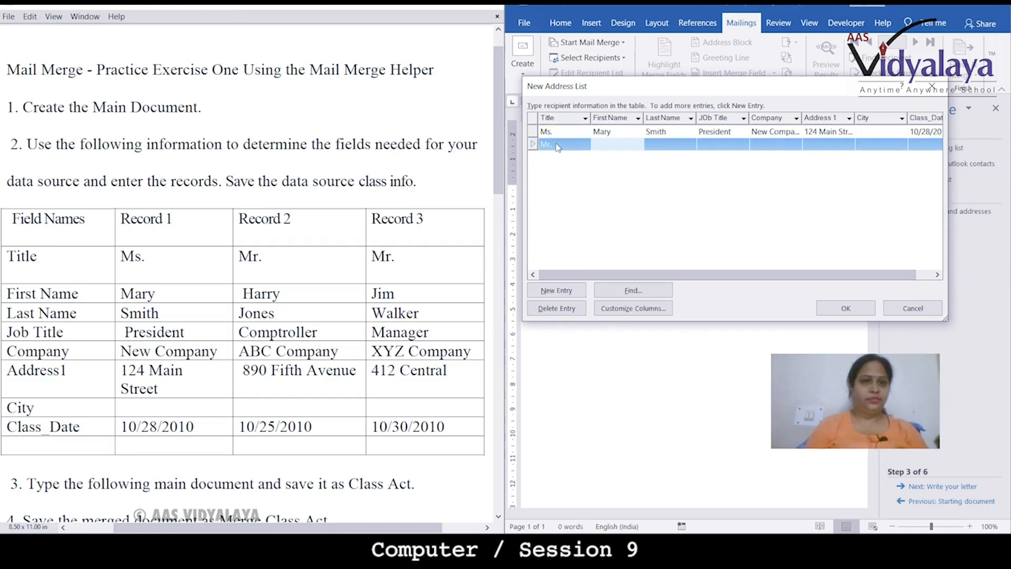
type("Harry")
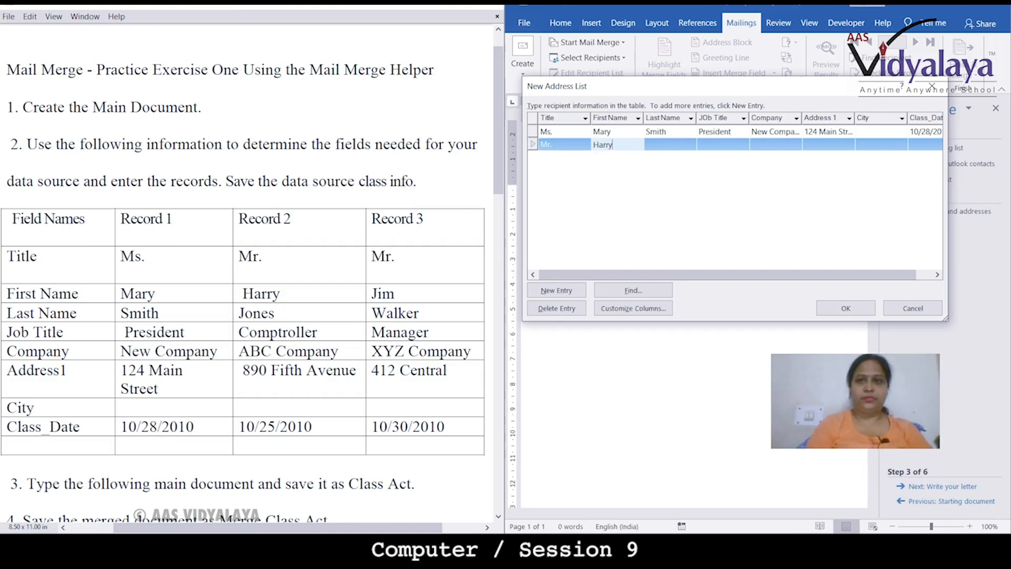
key("Tab")
type("Jones")
key("Tab")
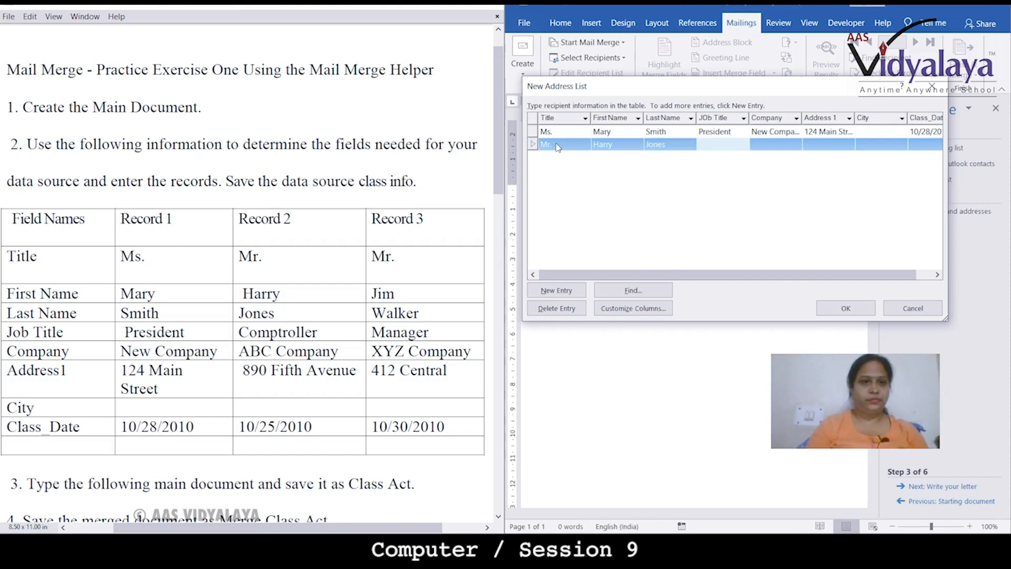
Step: Enter Comptroller as the second record's job title and ABC Company as its company
type("Comp")
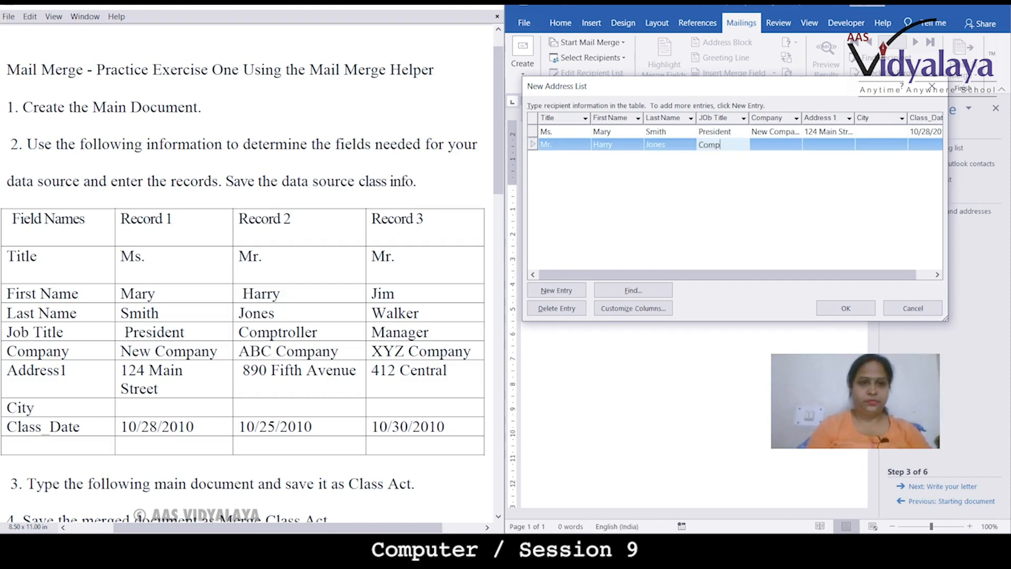
type("trolle")
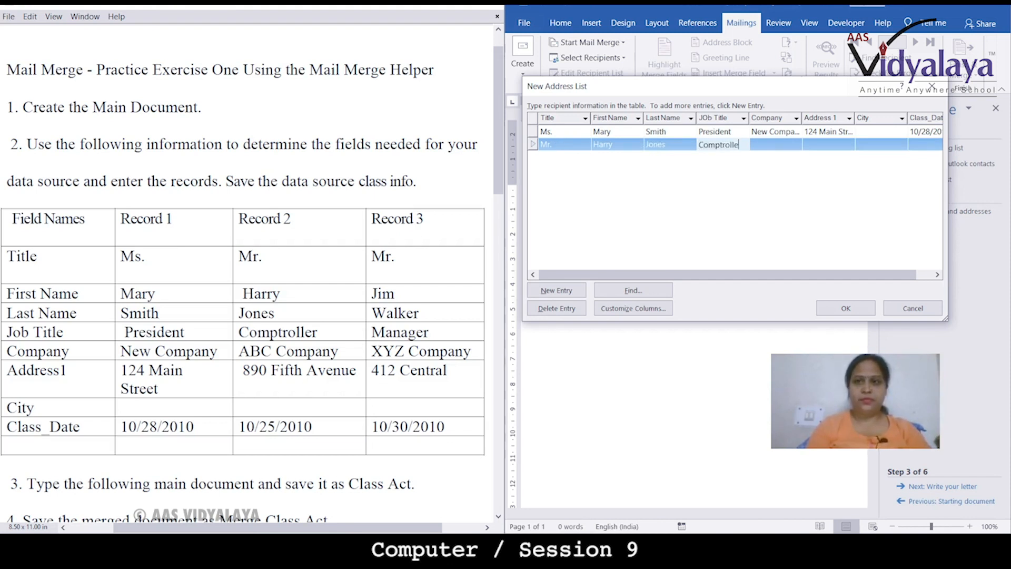
type("r")
key("Tab")
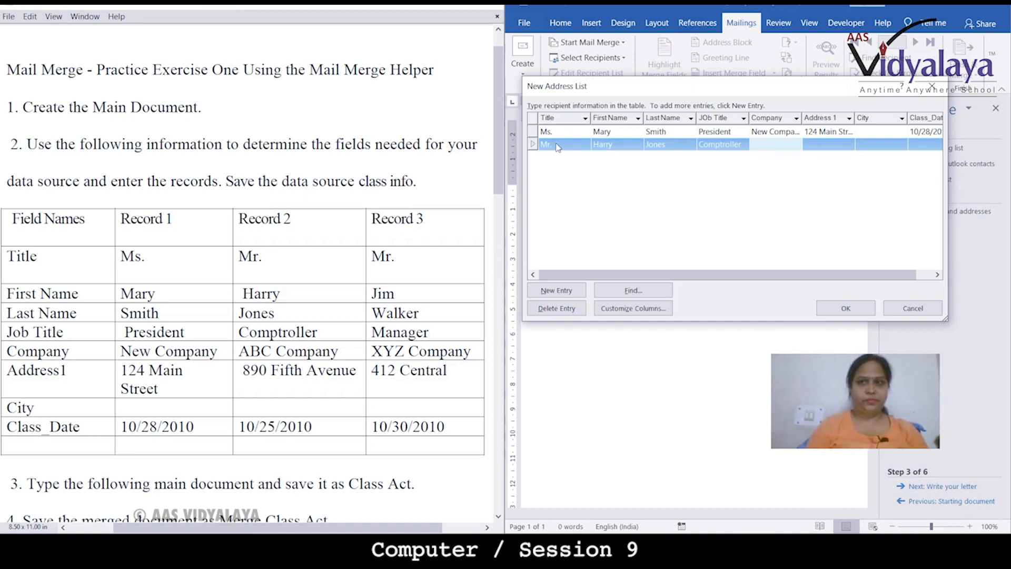
type("AB")
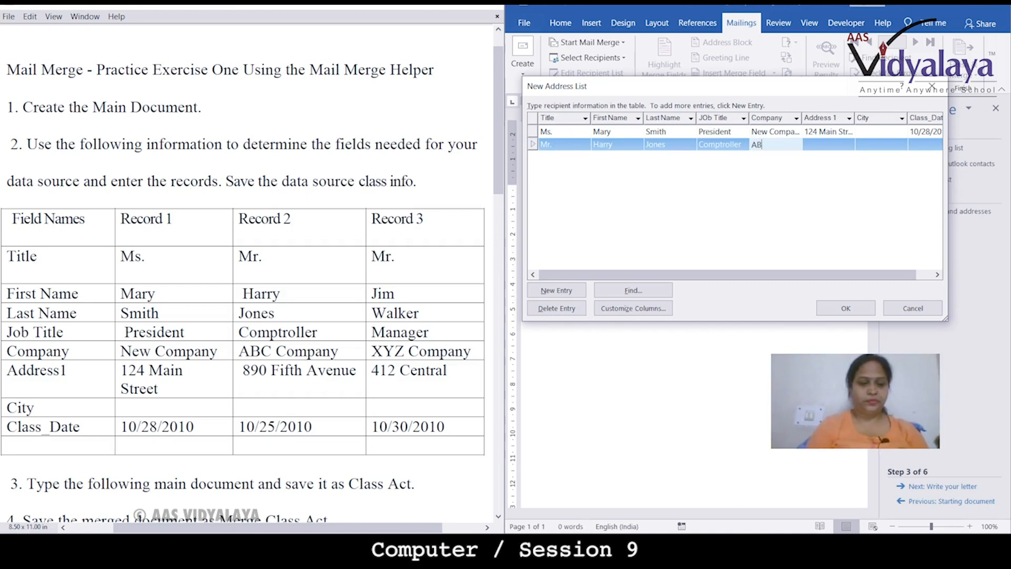
type("C Com")
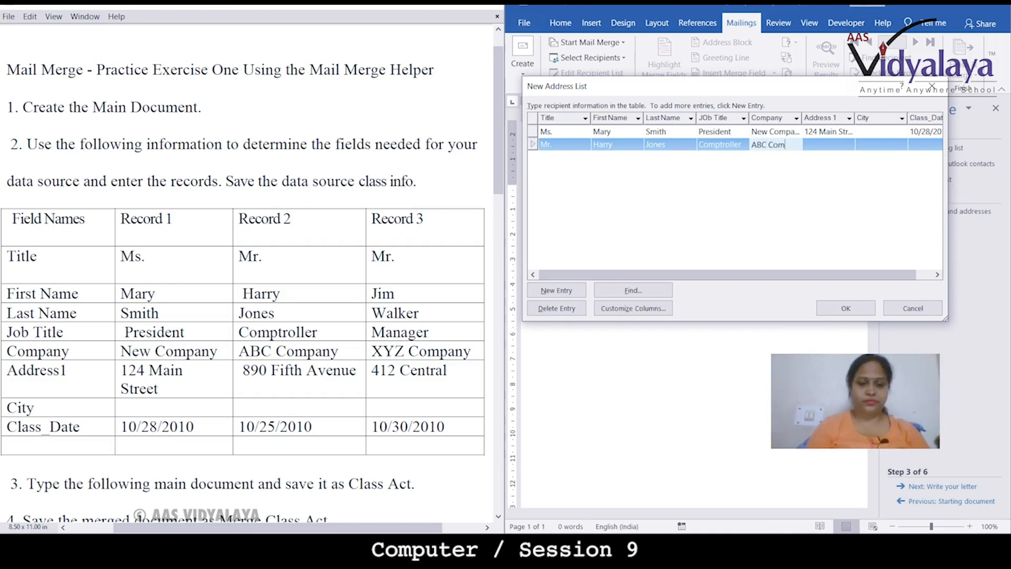
type("pany")
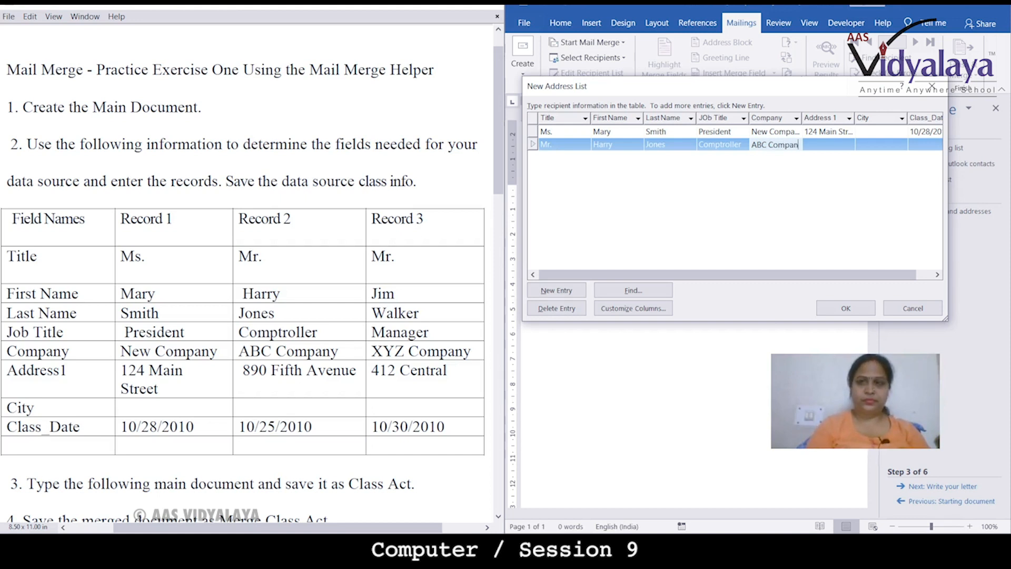
Step: Fill in the second record's Address 1 with Record 2's street address, leave City empty and set Class_Date to 10/25/2010
key("Tab")
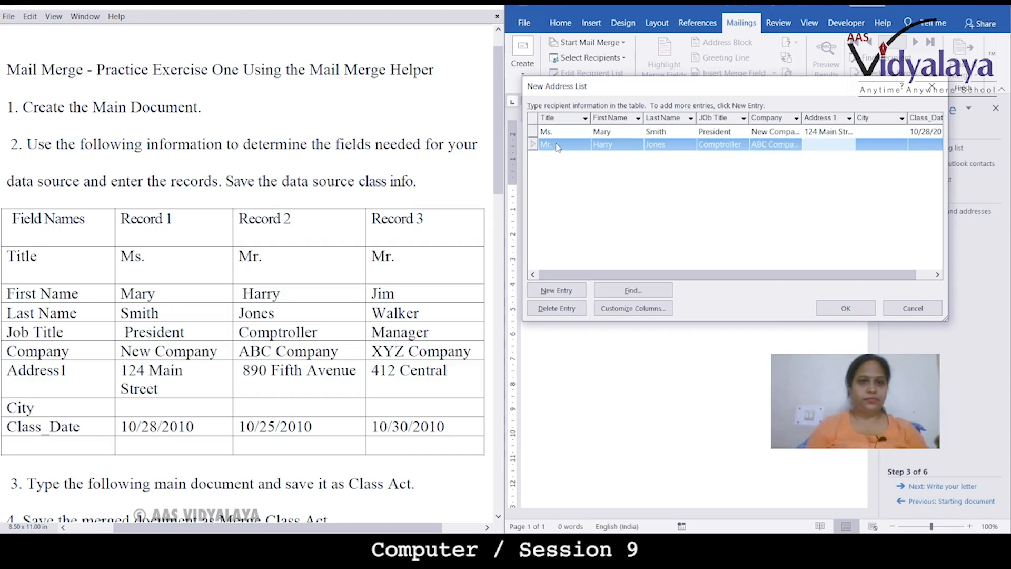
type("890 Fi")
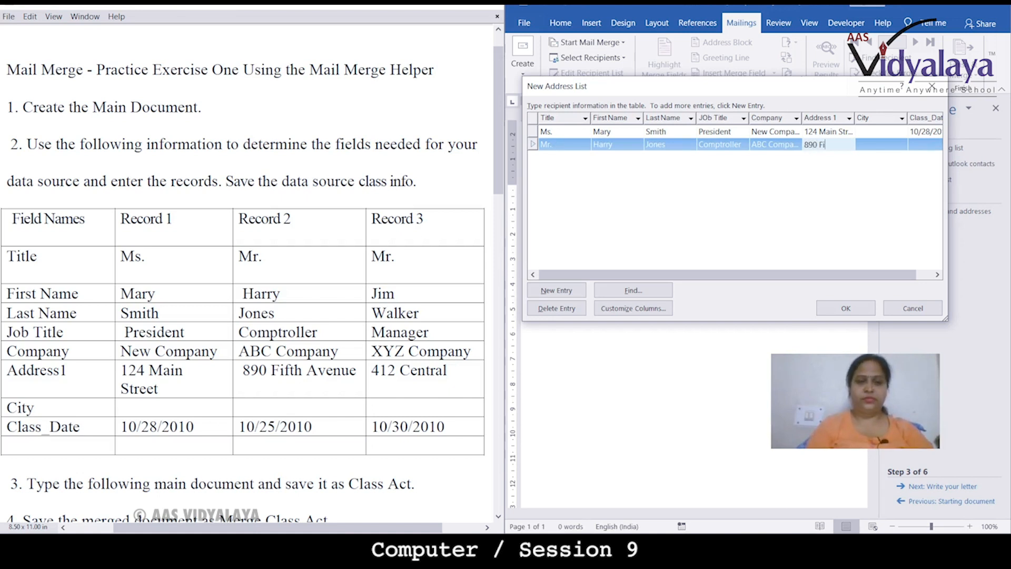
type("fth Avenue")
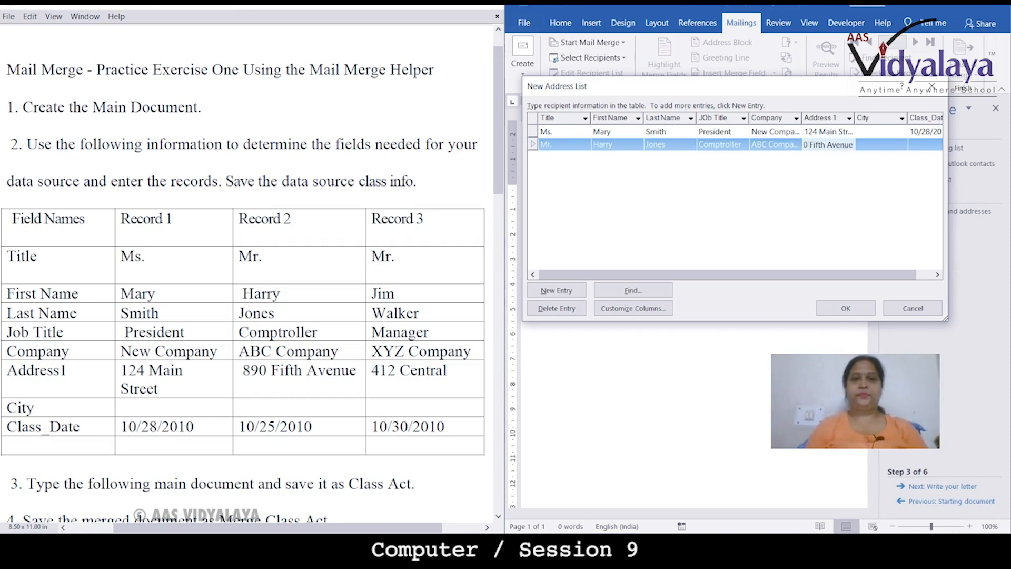
key("Tab")
key("Tab")
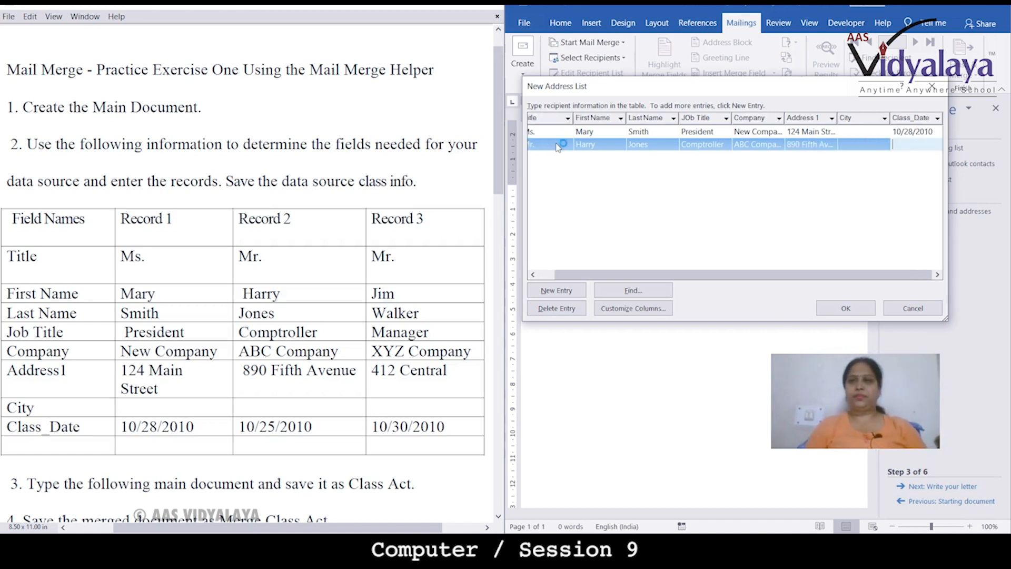
type("10/25/")
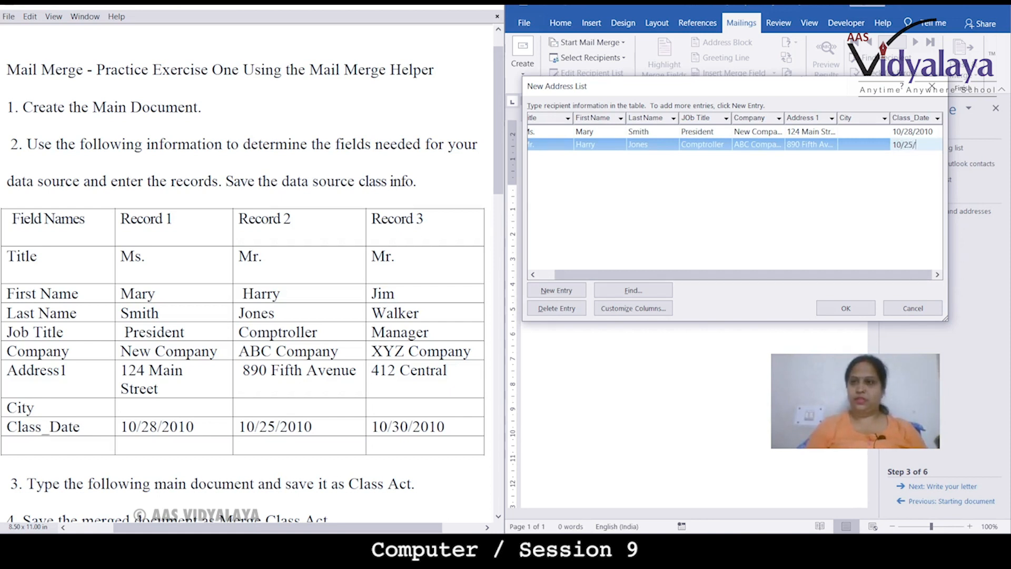
type("2010")
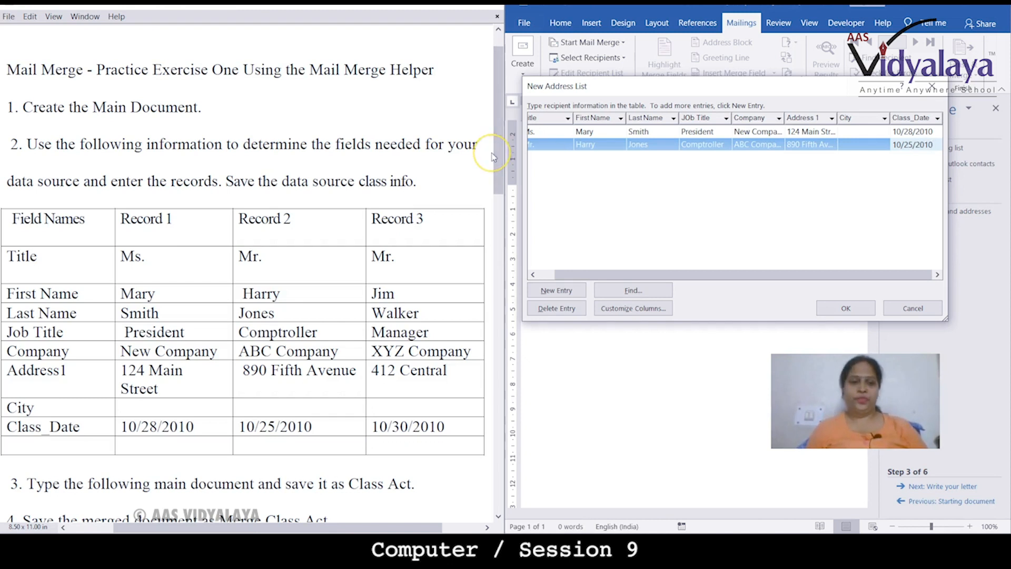
Step: Add a third entry with the title Mr. and the first and last name given for Record 3 on the exercise sheet
key("Tab")
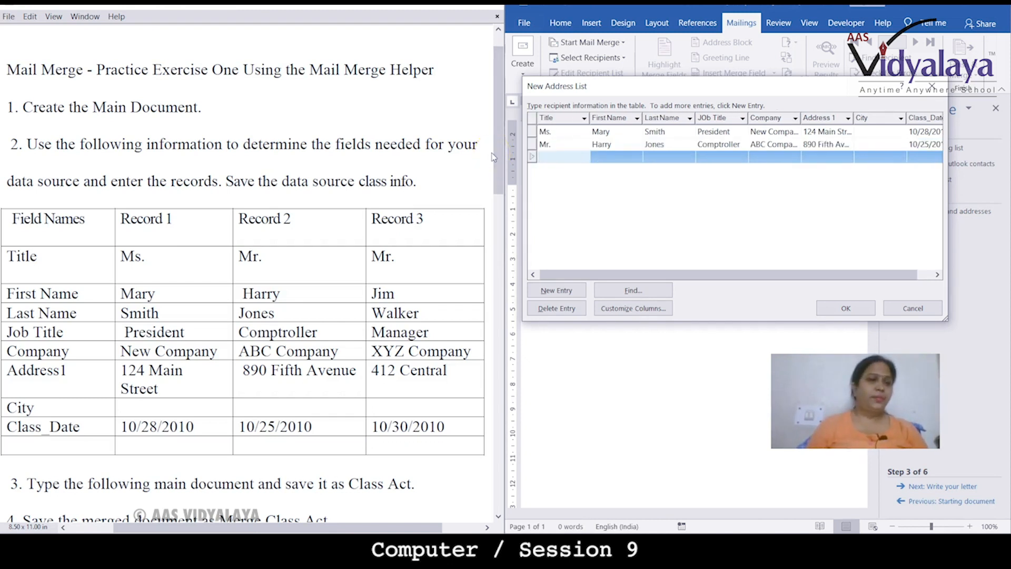
type("mr")
key("BackSpace")
key("BackSpace")
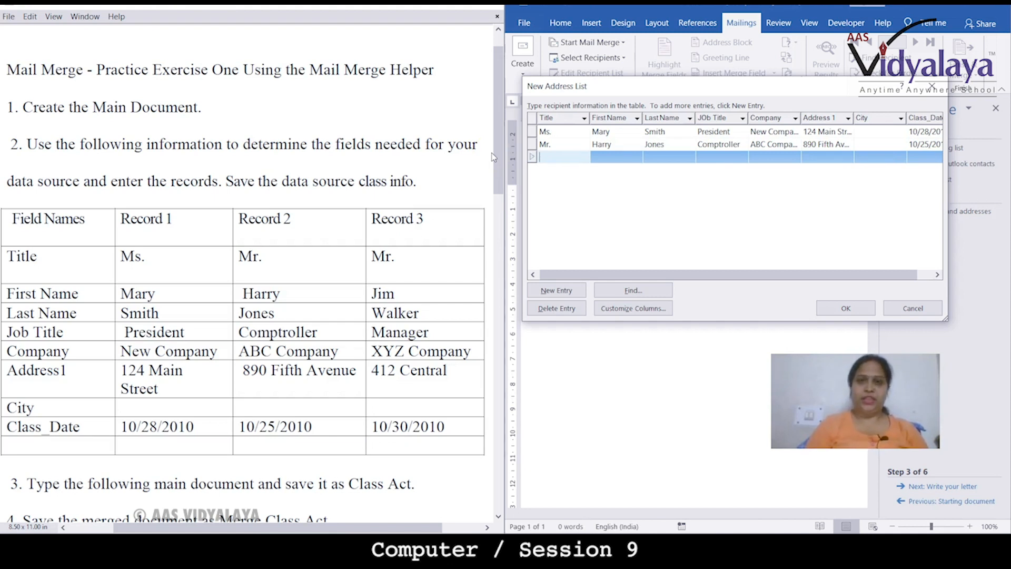
type("mMr.")
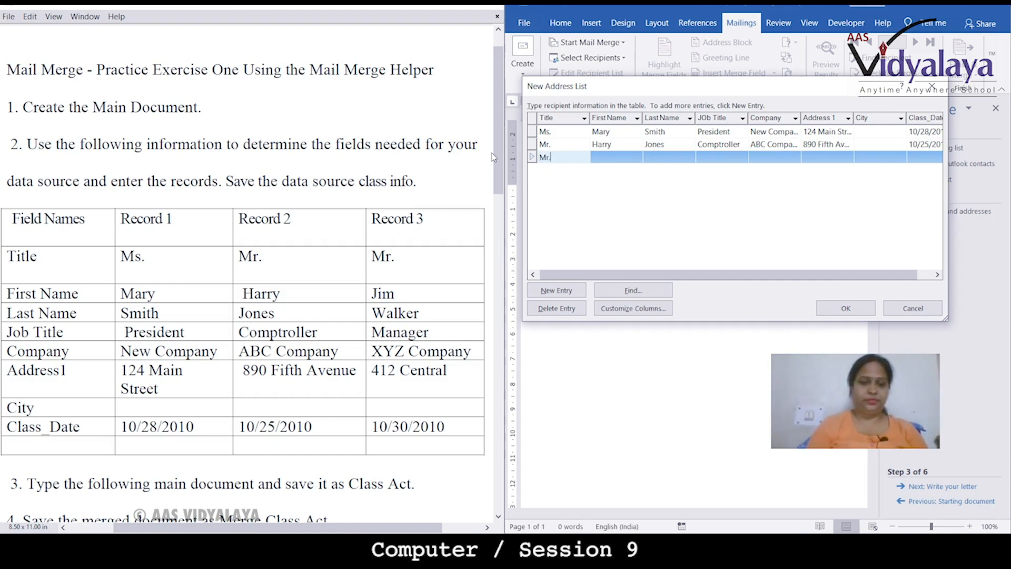
key("Tab")
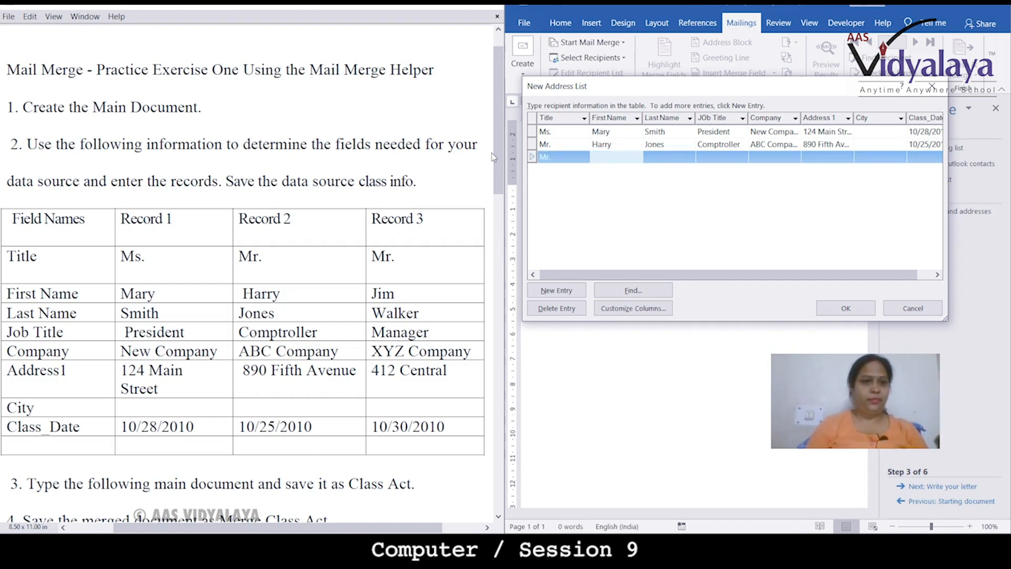
type("Jim")
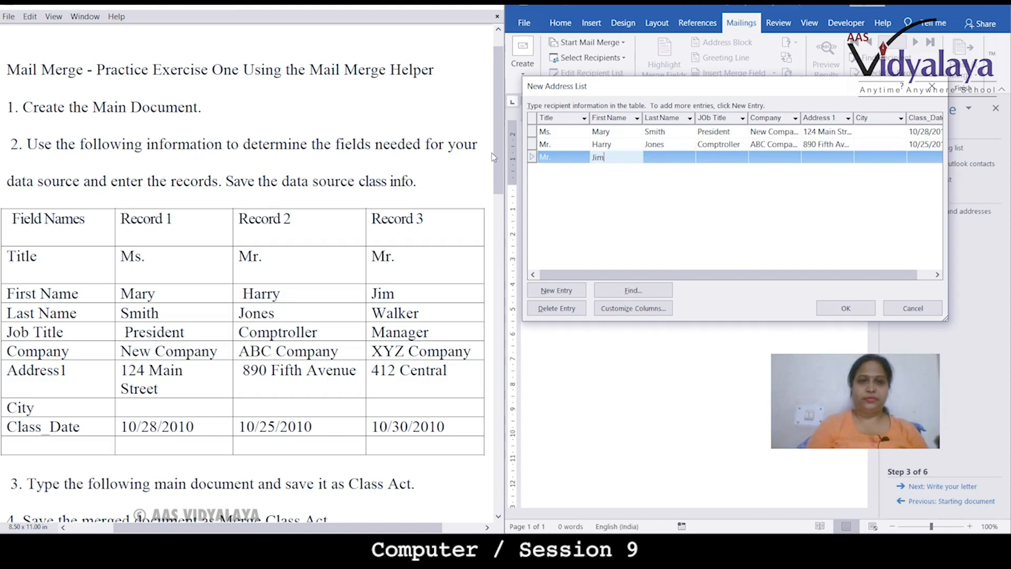
key("Tab")
type("Walker")
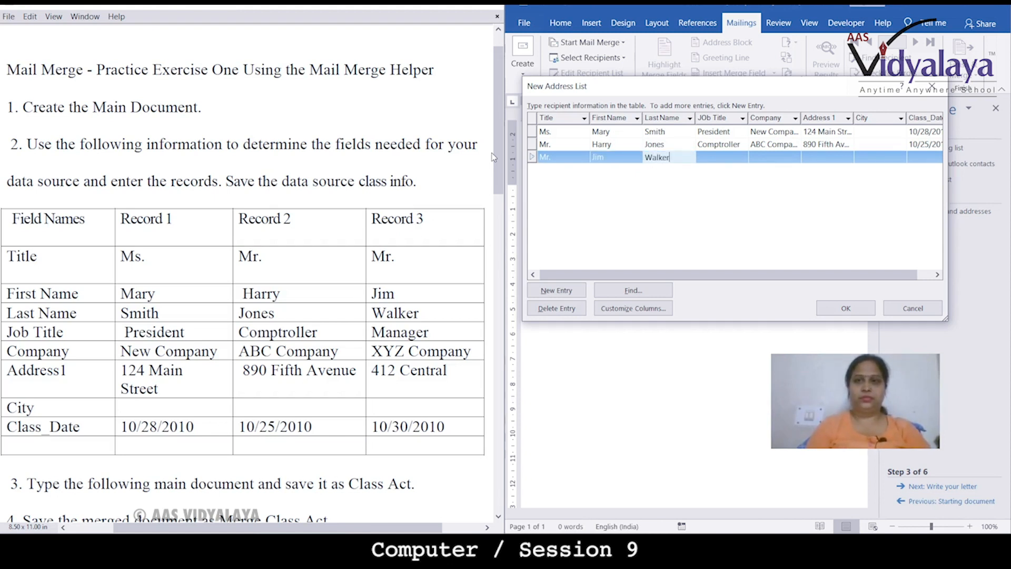
Step: Enter Manager as the third record's job title and XYZ Company as its company
key("Tab")
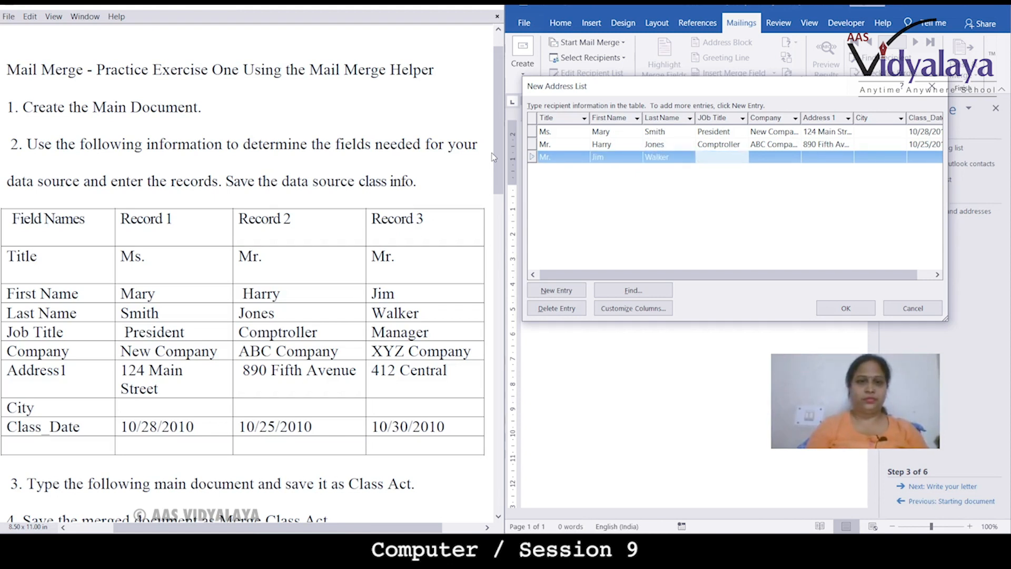
type("M")
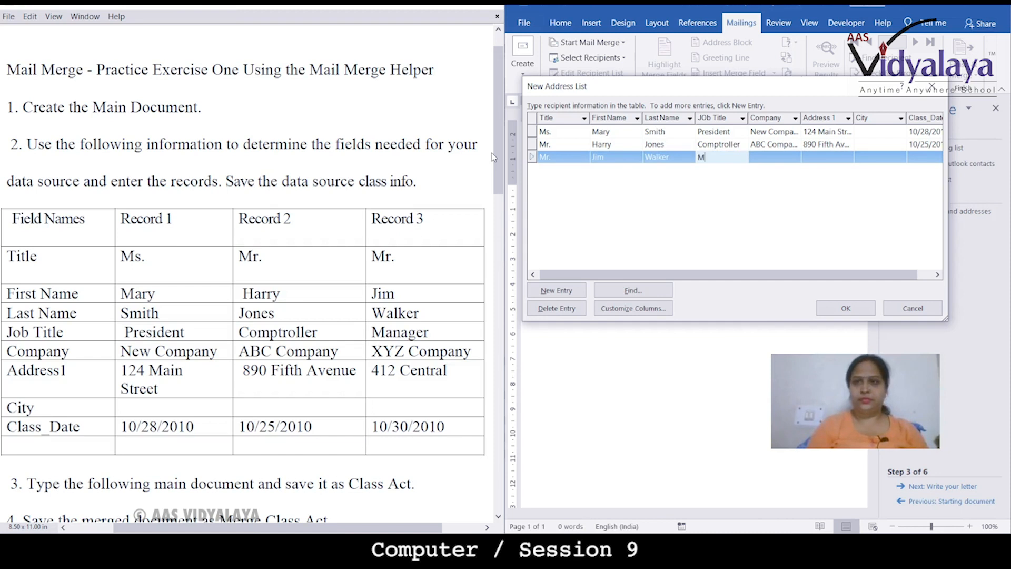
type("anager")
key("Tab")
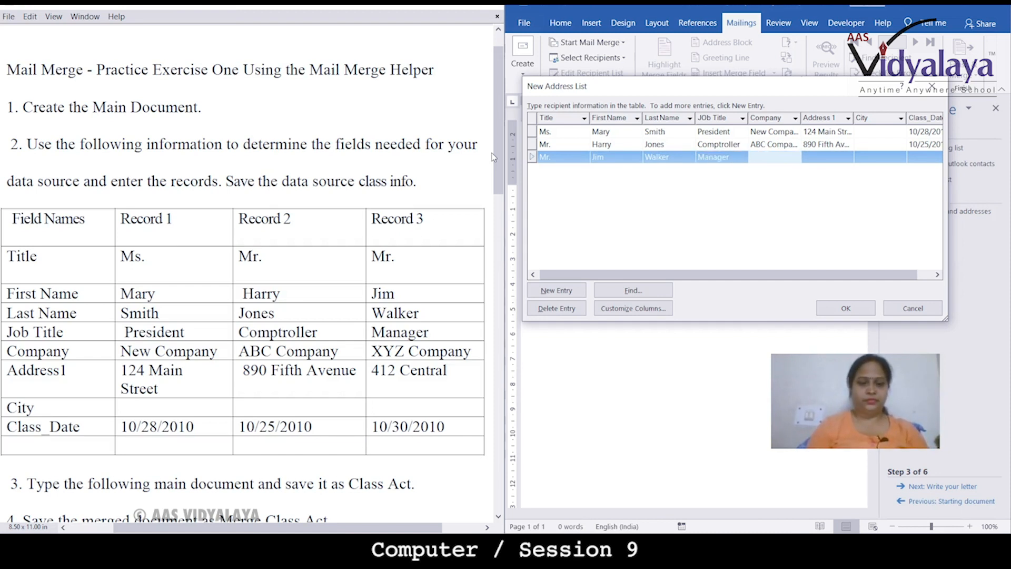
type("XYZ Company")
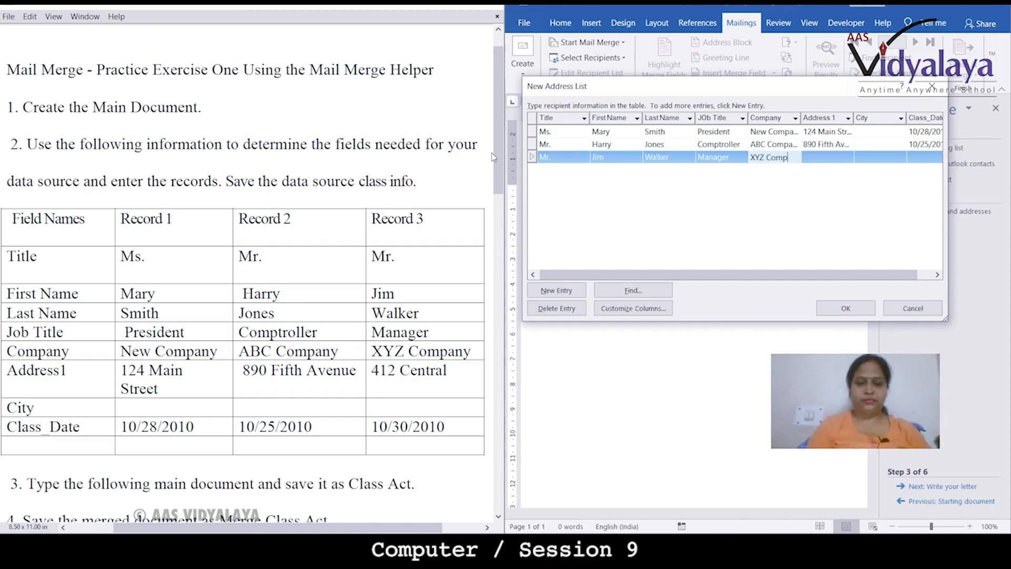
Step: Fill in the third record's Address 1 with Record 3's street address from the exercise sheet
key("Tab")
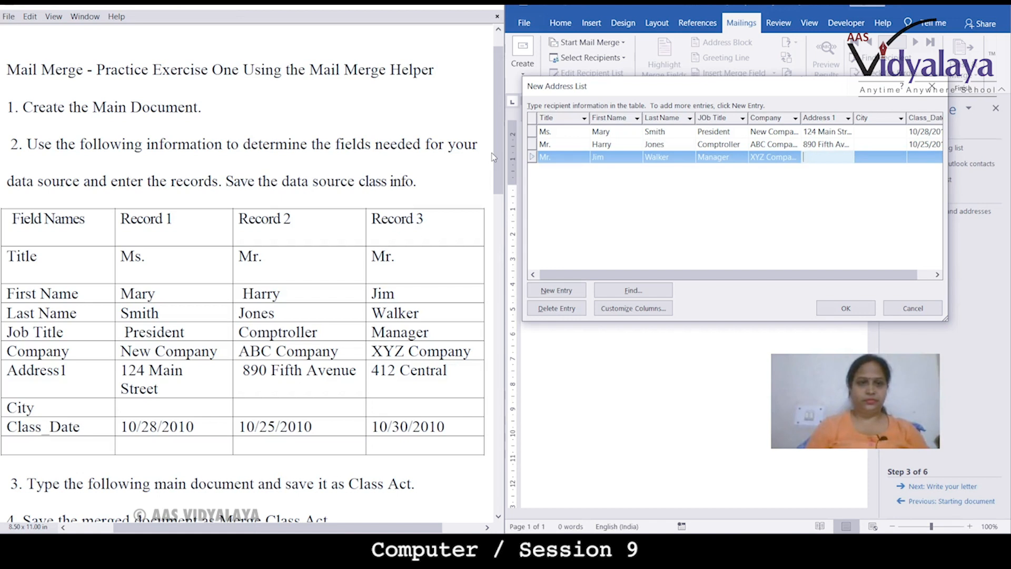
type("412 ")
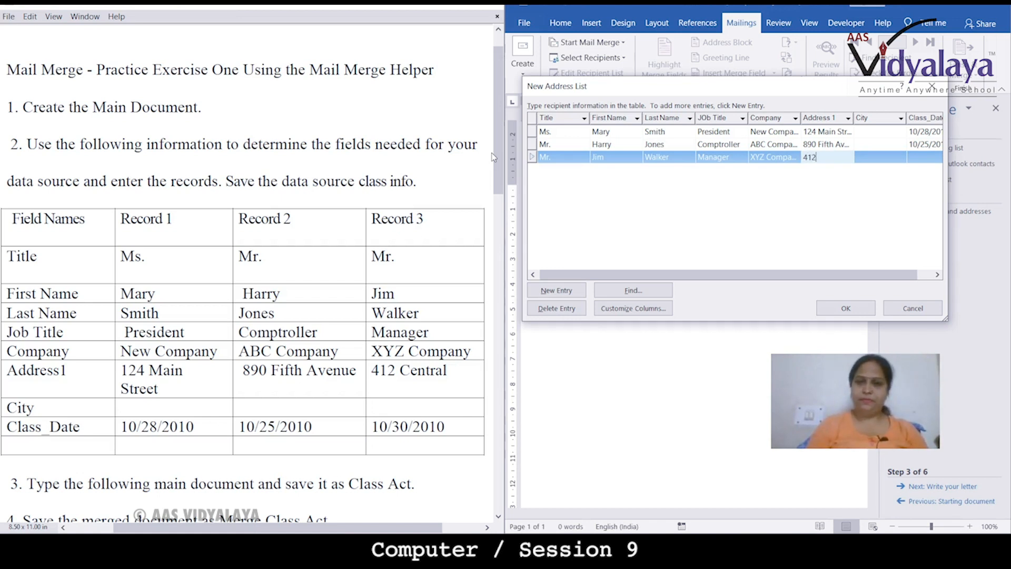
type("Cdente")
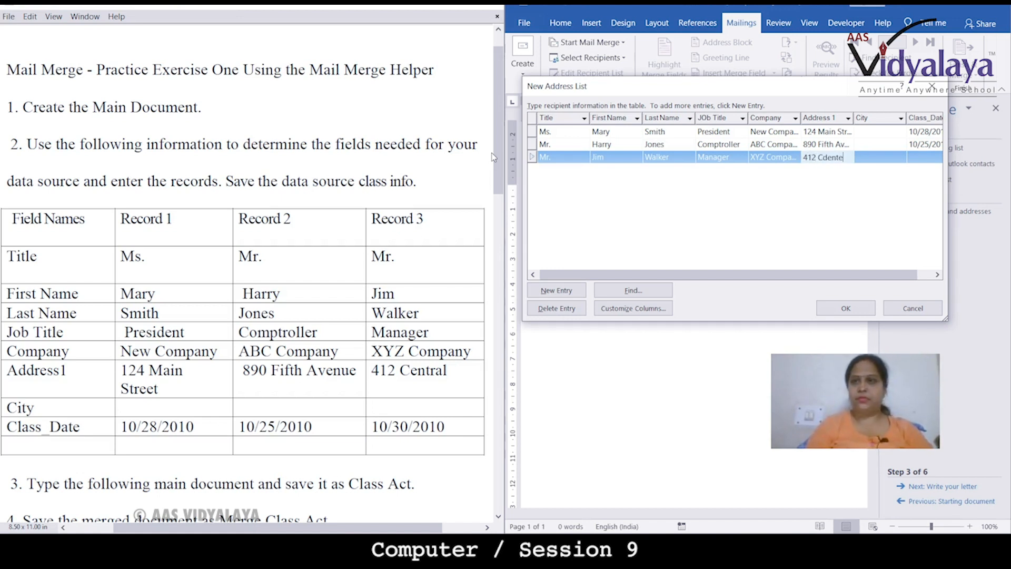
key("BackSpace")
key("BackSpace")
key("BackSpace")
key("BackSpace")
key("BackSpace")
type("entra")
Step: Leave the third record's City empty and set its Class_Date to 10/30/2010
key("Tab")
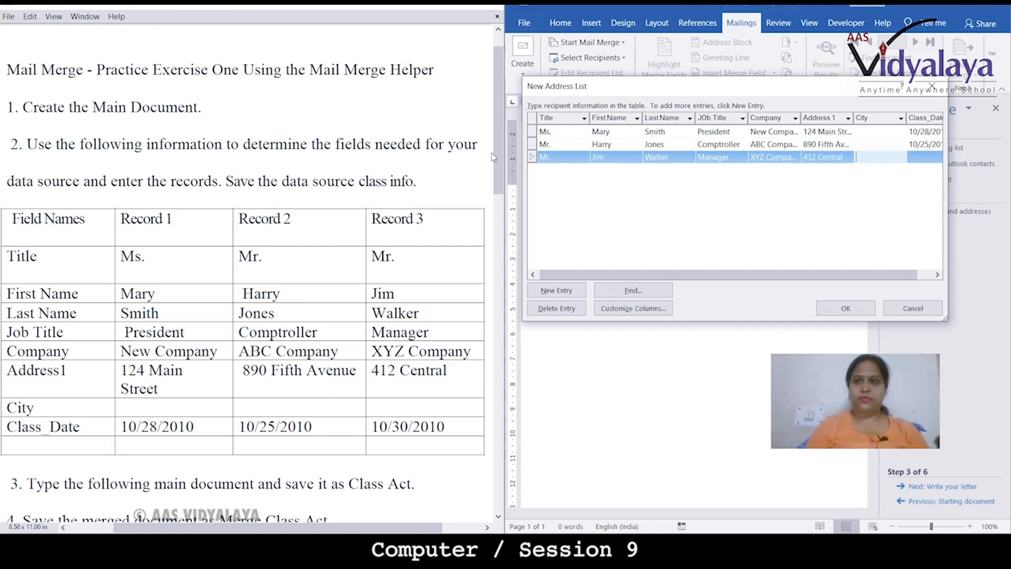
key("Tab")
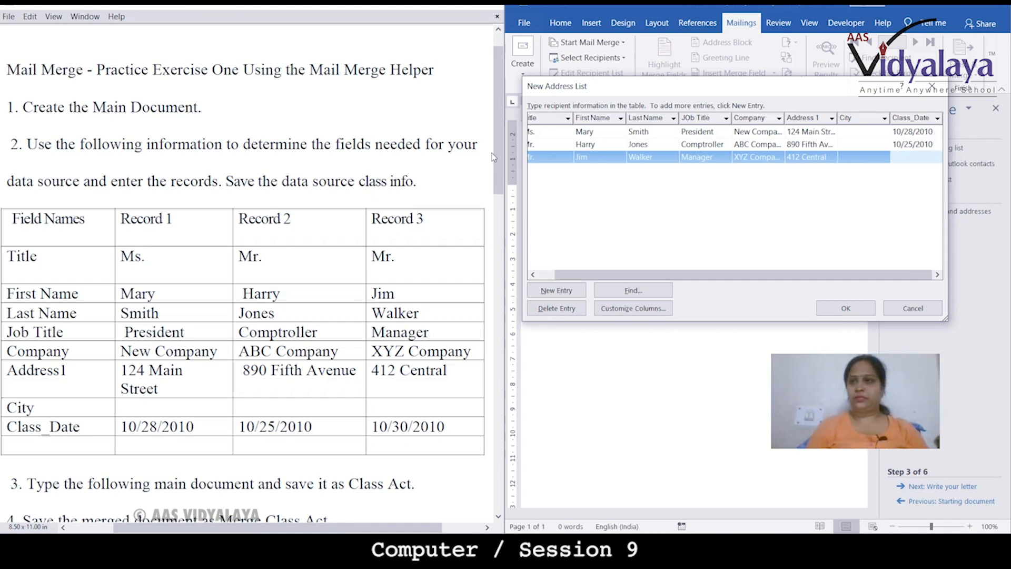
type("10/30")
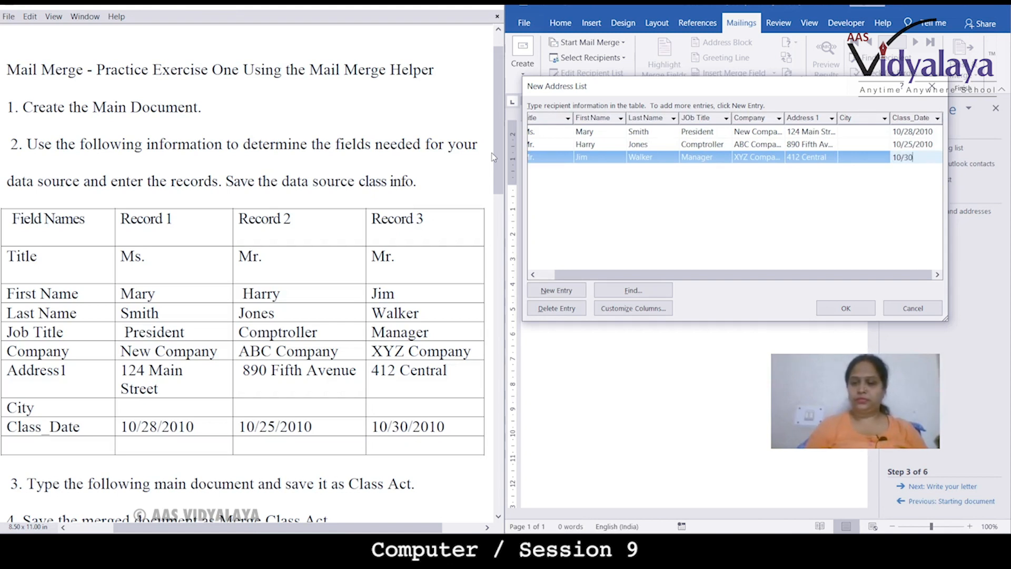
type("/2010")
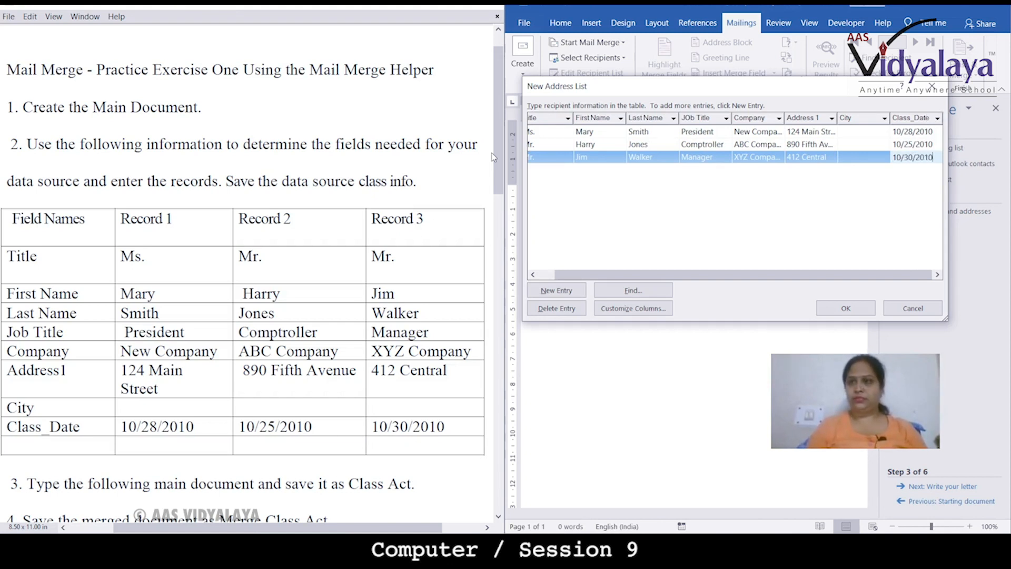
left_click_drag(593, 274, 579, 274)
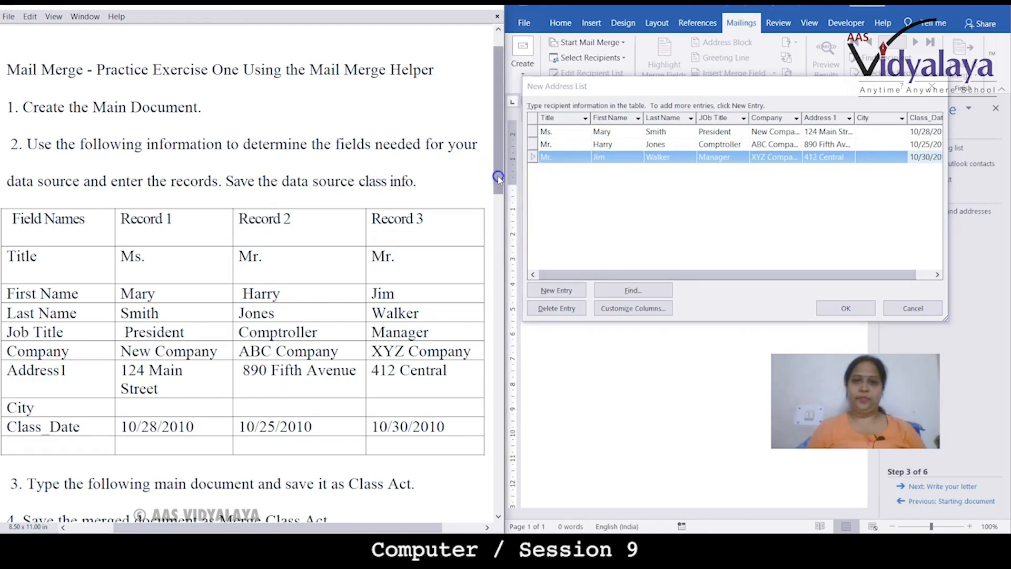
Step: Finish the address list and save it in My Data Sources as class info, the name given on the exercise sheet
scroll(474, 255, "down", 5)
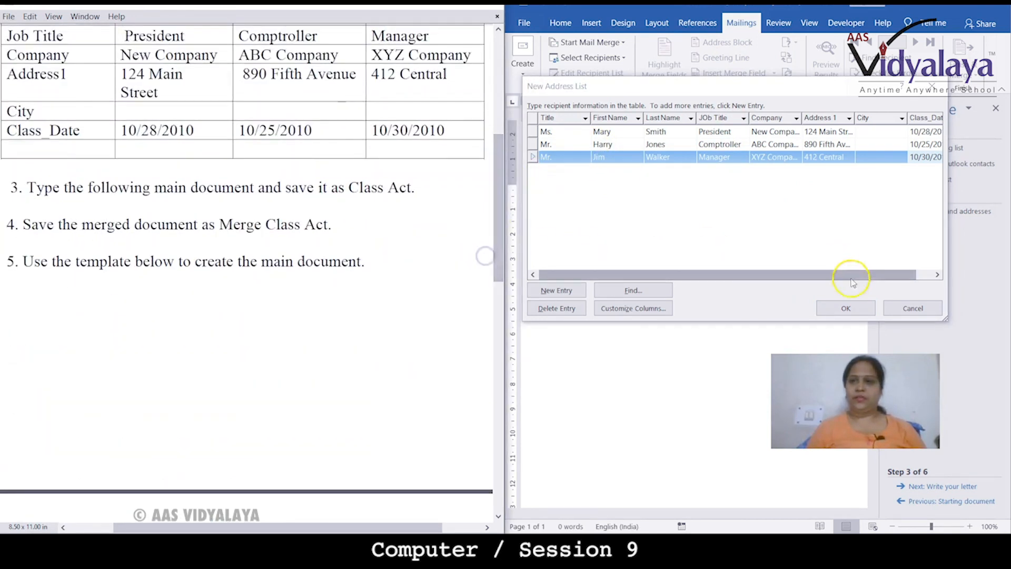
left_click(845, 309)
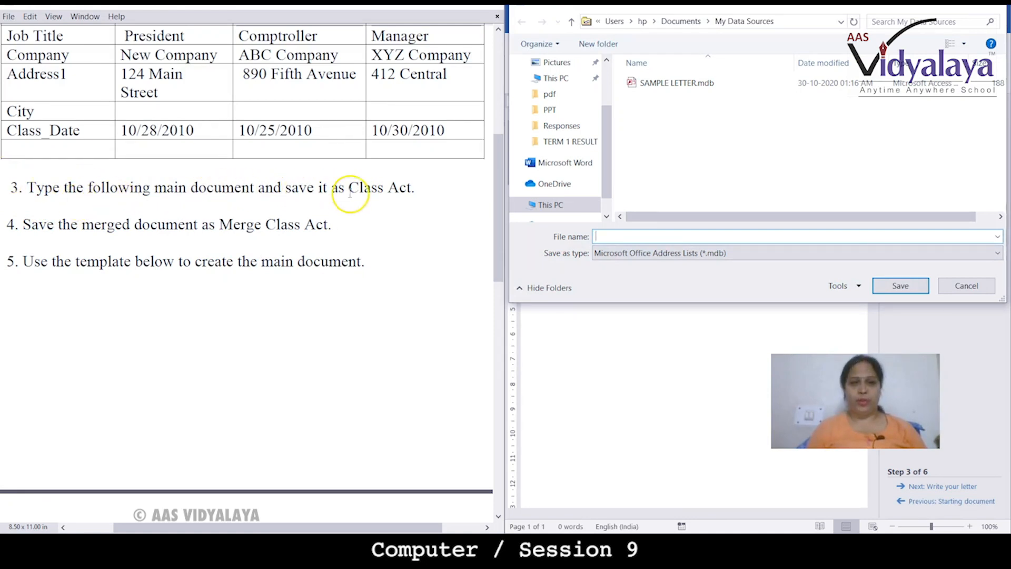
scroll(381, 202, "up", 5)
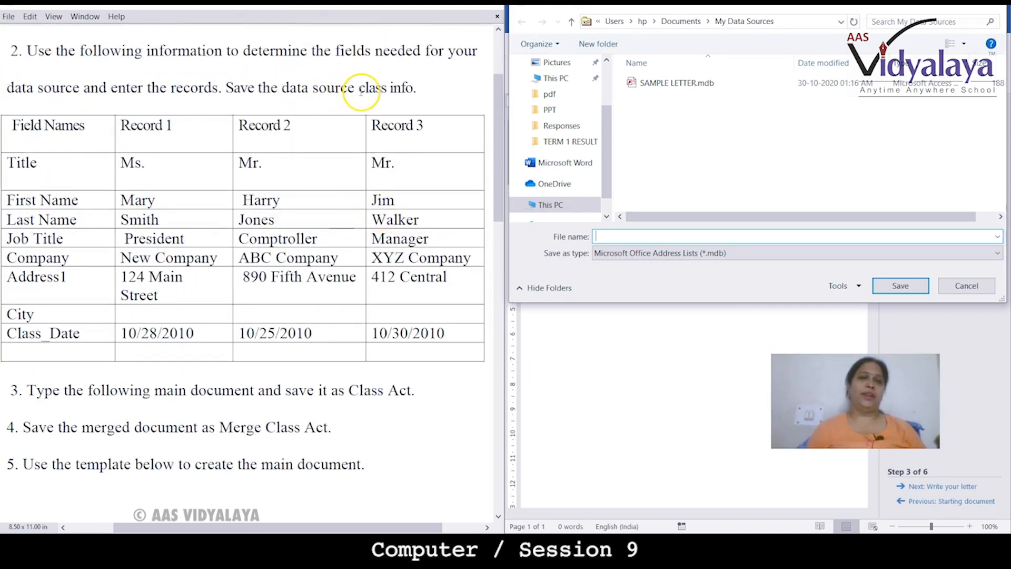
left_click_drag(359, 91, 421, 91)
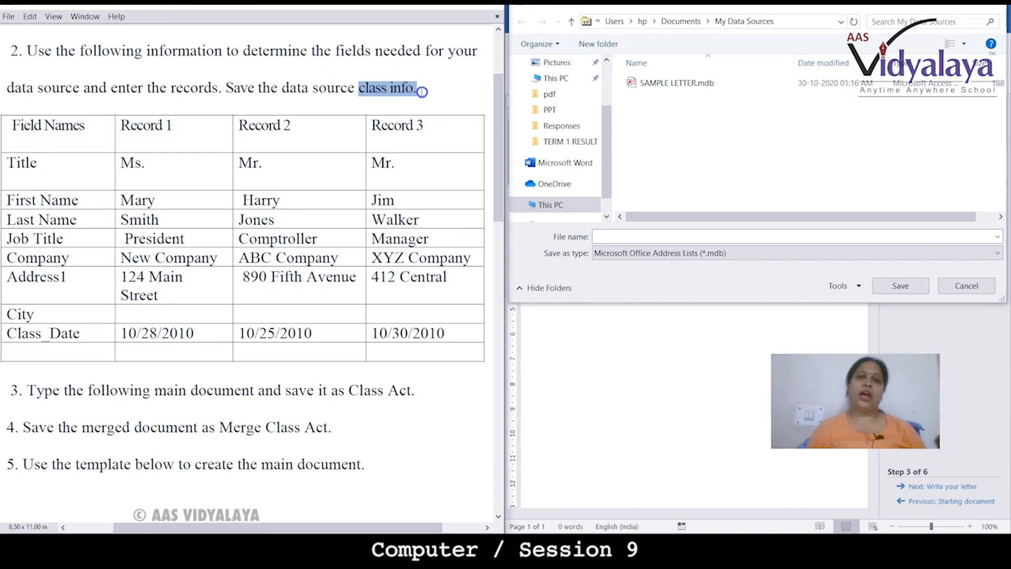
left_click(641, 237)
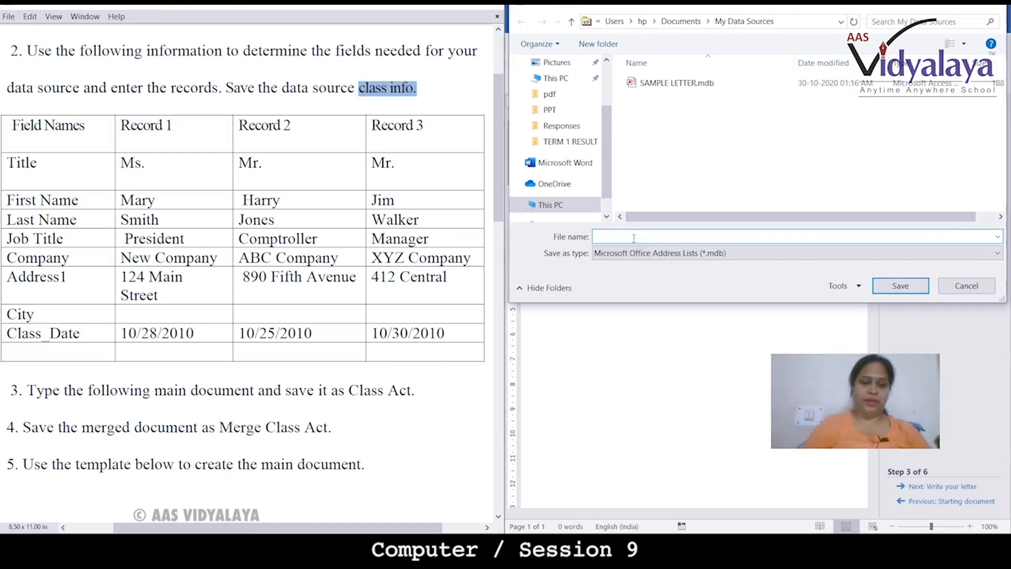
type("class info")
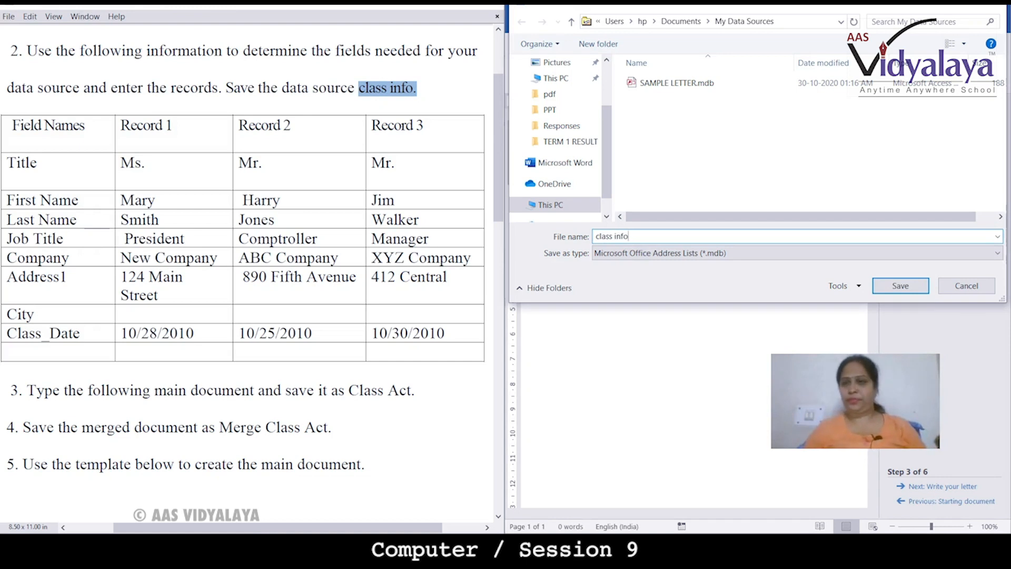
key("Return")
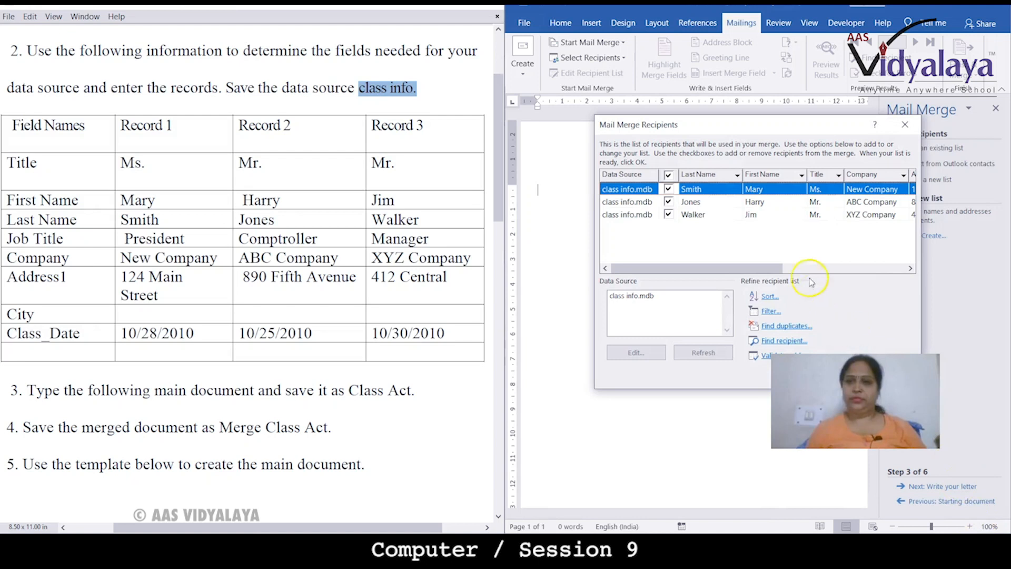
Step: Accept all the listed merge recipients and advance the mail merge to the stage for writing the letter
left_click_drag(774, 124, 624, 103)
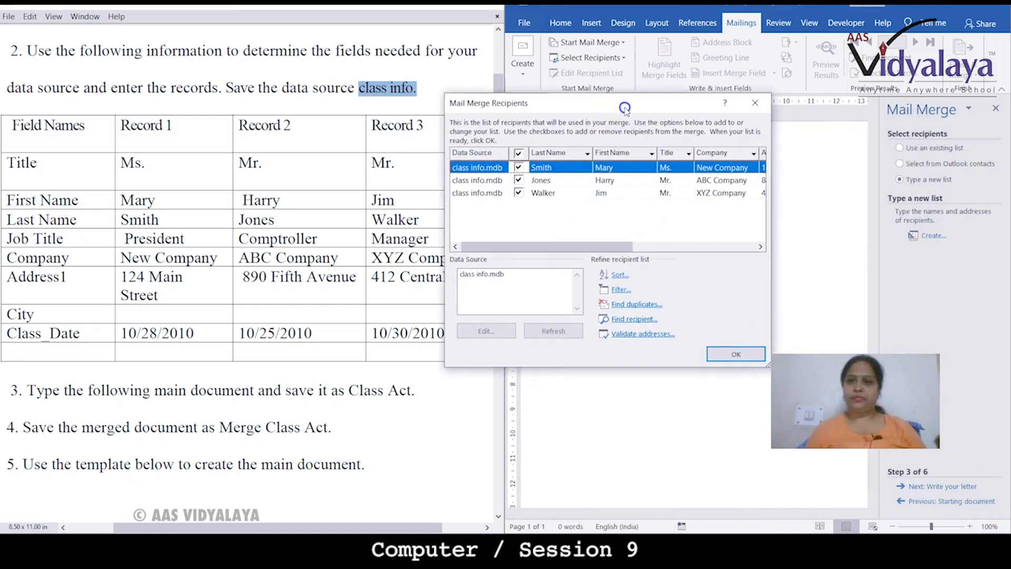
left_click(741, 359)
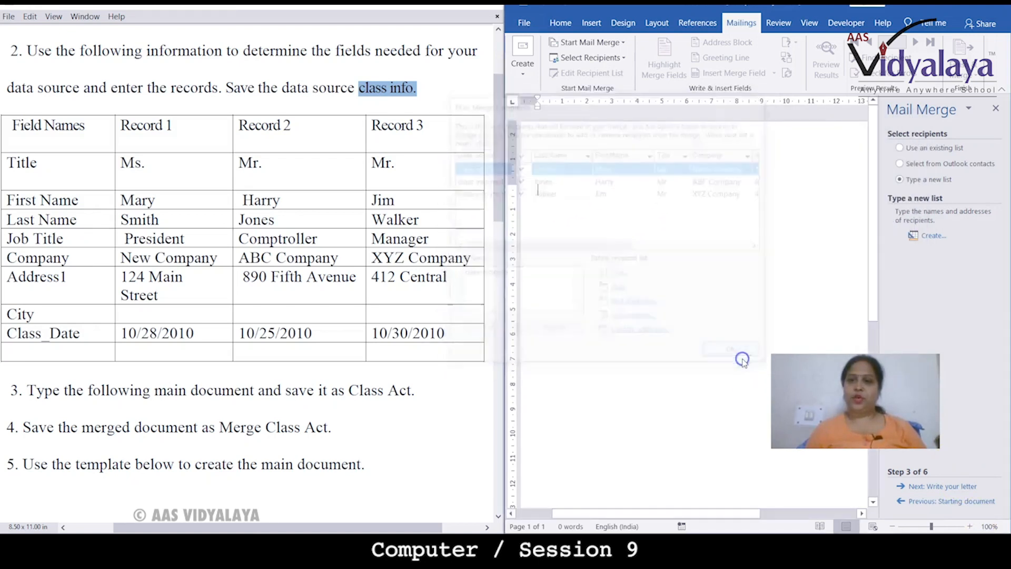
left_click(942, 485)
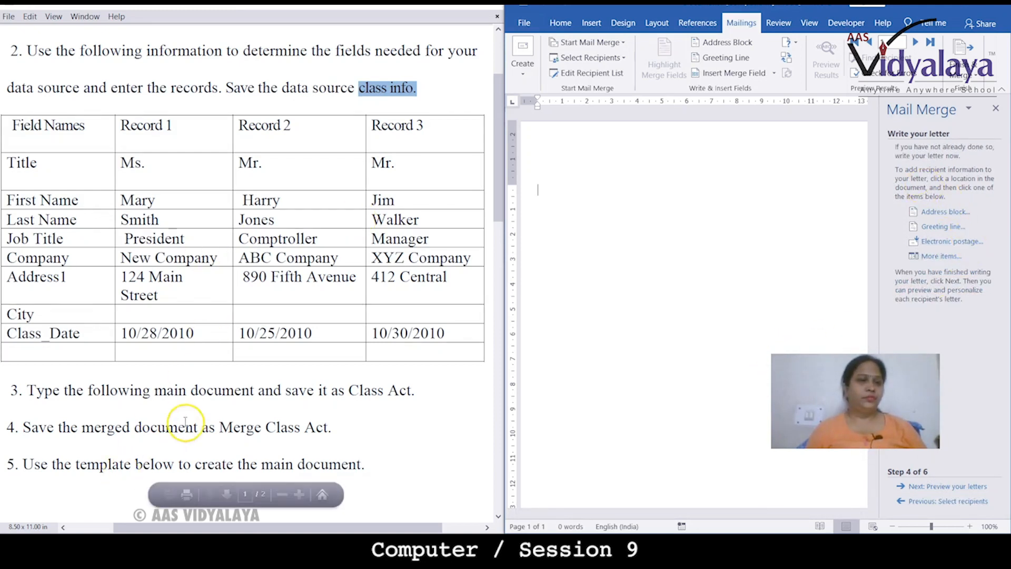
scroll(179, 388, "down", 1)
scroll(179, 388, "down", 12)
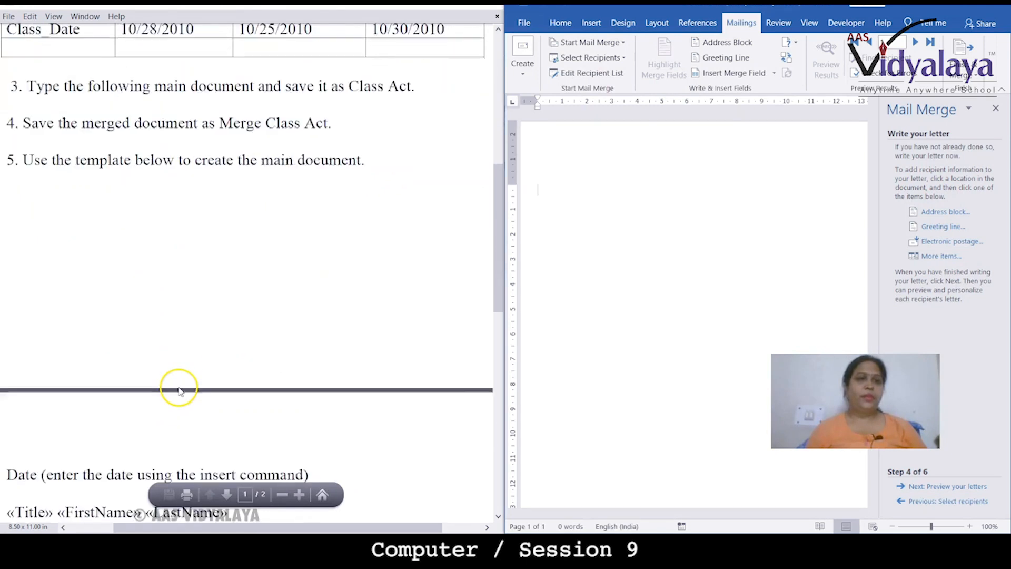
Step: Find the letter template on the exercise sheet and insert a Publish Date document property at the start of the letter
scroll(179, 383, "down", 9)
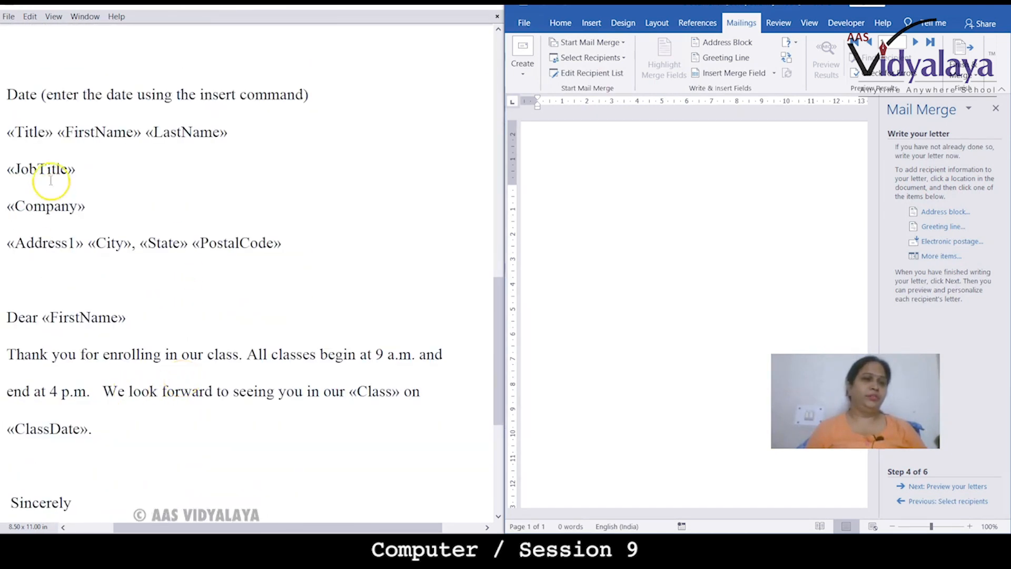
scroll(153, 143, "down", 1)
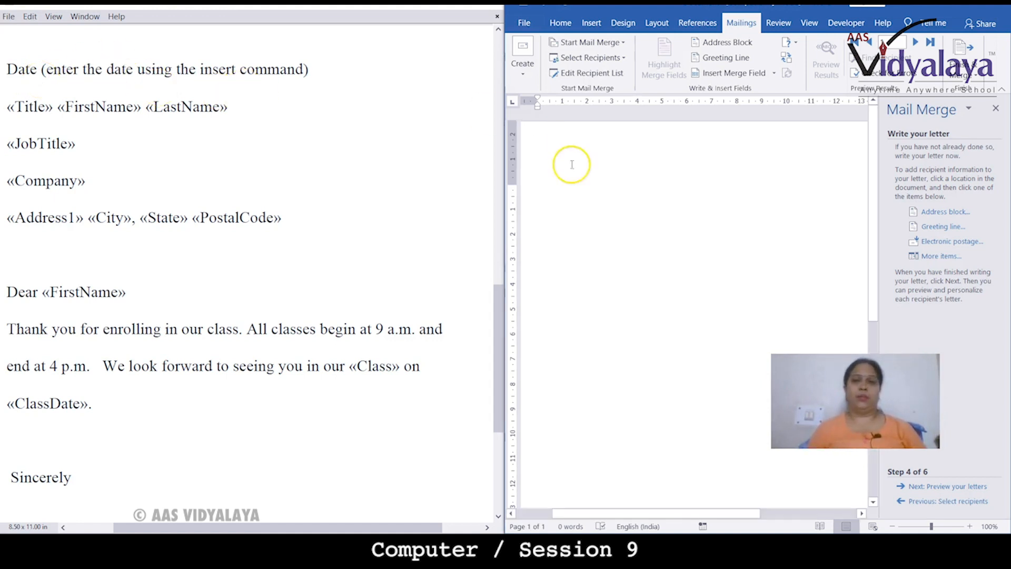
left_click(590, 24)
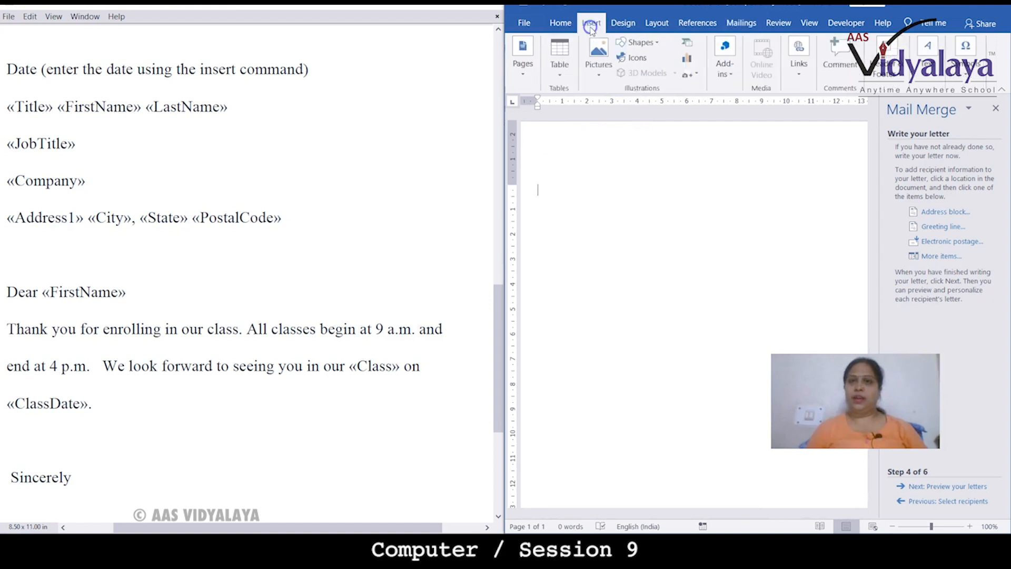
left_click(929, 76)
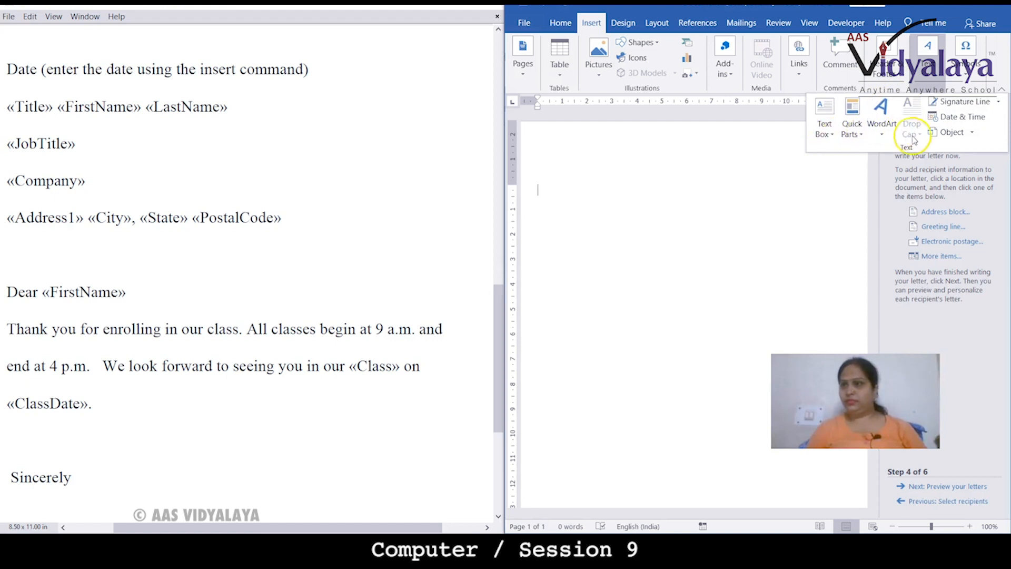
left_click(859, 138)
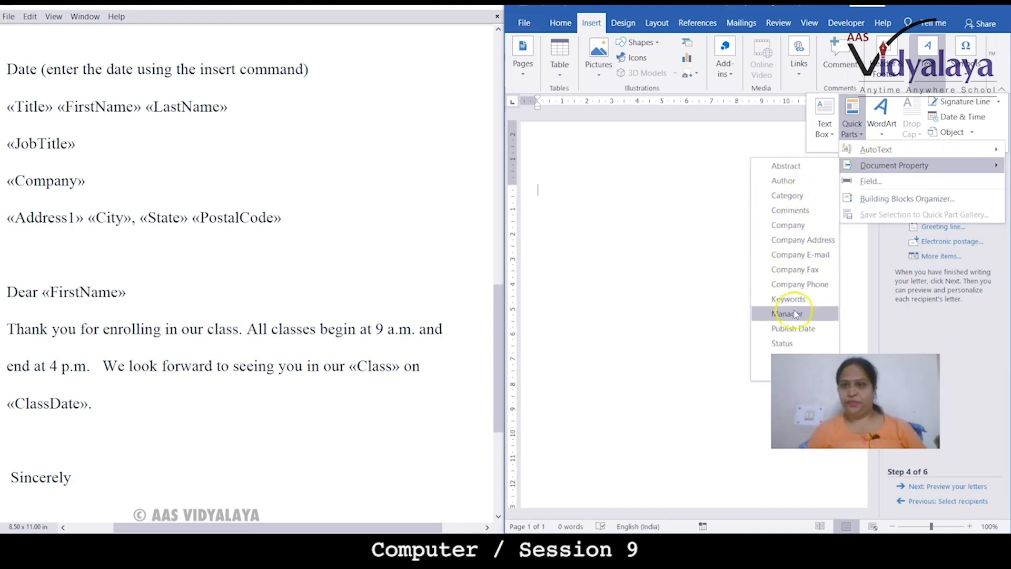
left_click(797, 331)
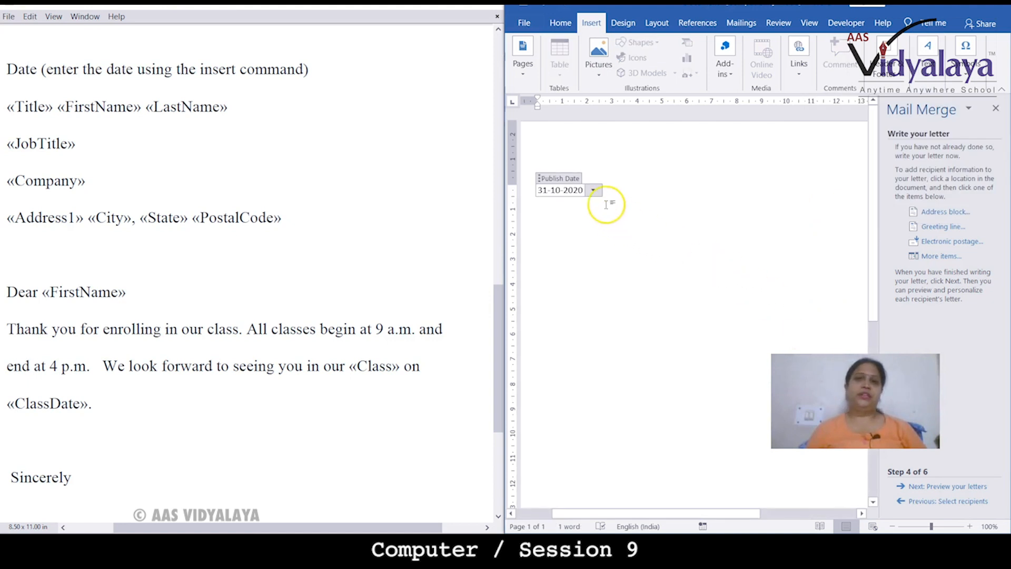
Step: Set the letter's publish date to 31-10-2020 and start a new line below it
left_click(594, 190)
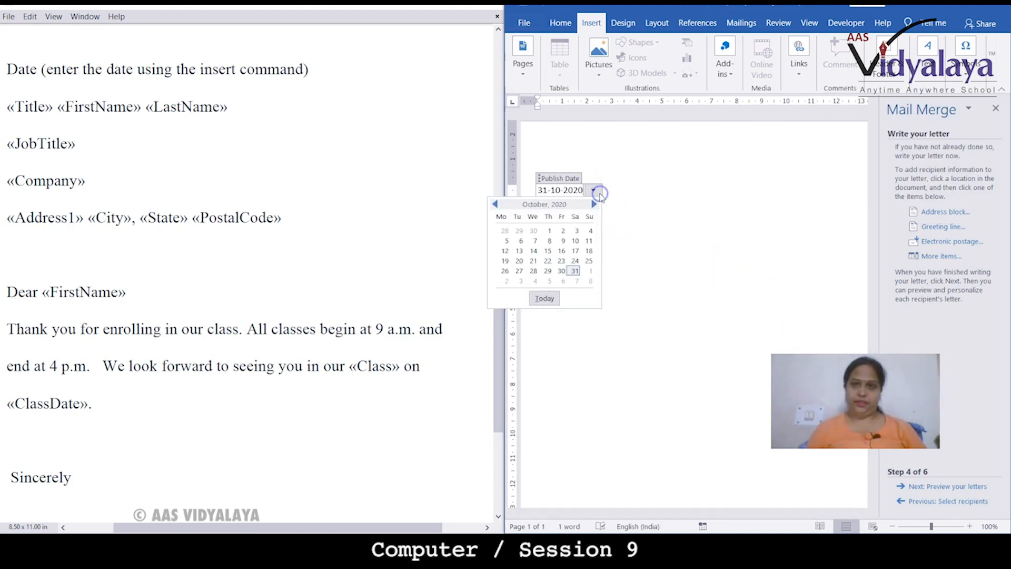
left_click(573, 271)
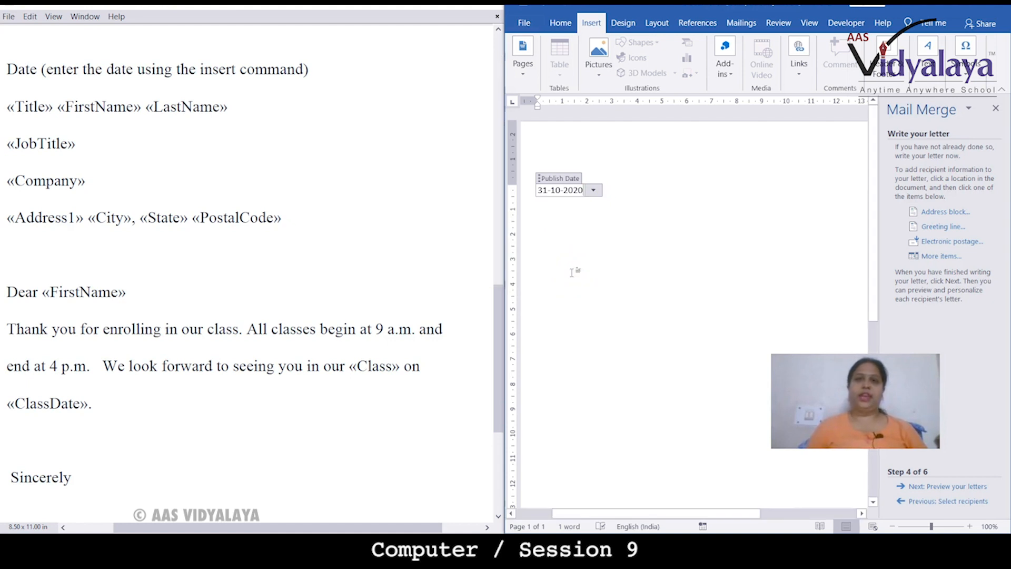
left_click(570, 210)
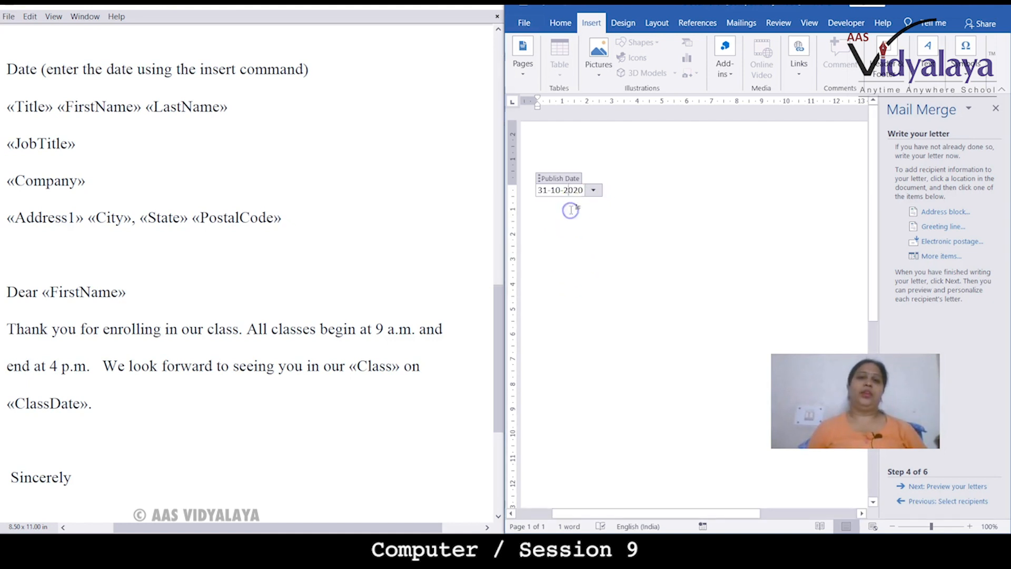
left_click(593, 190)
left_click(658, 188)
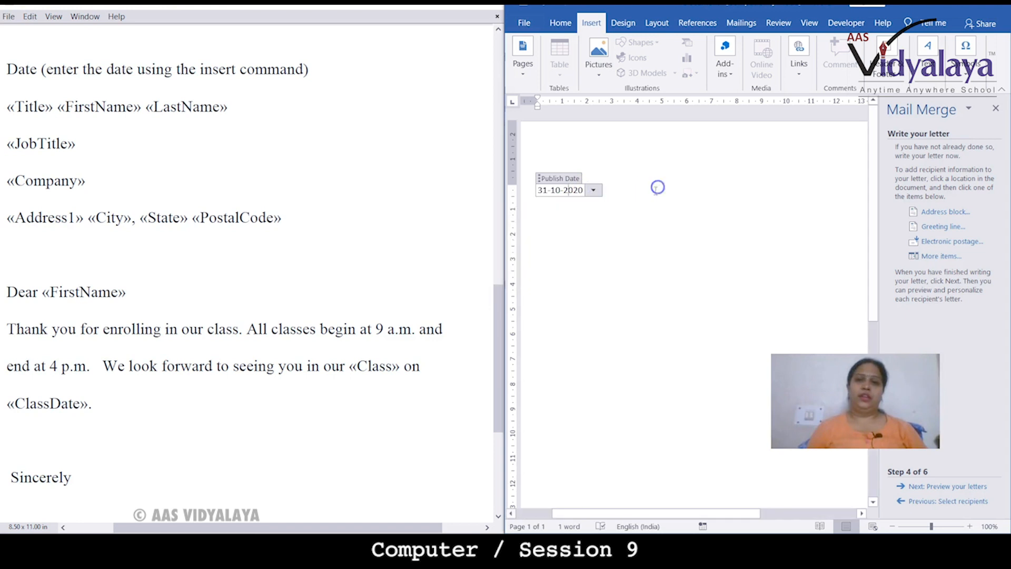
left_click(593, 189)
left_click(576, 271)
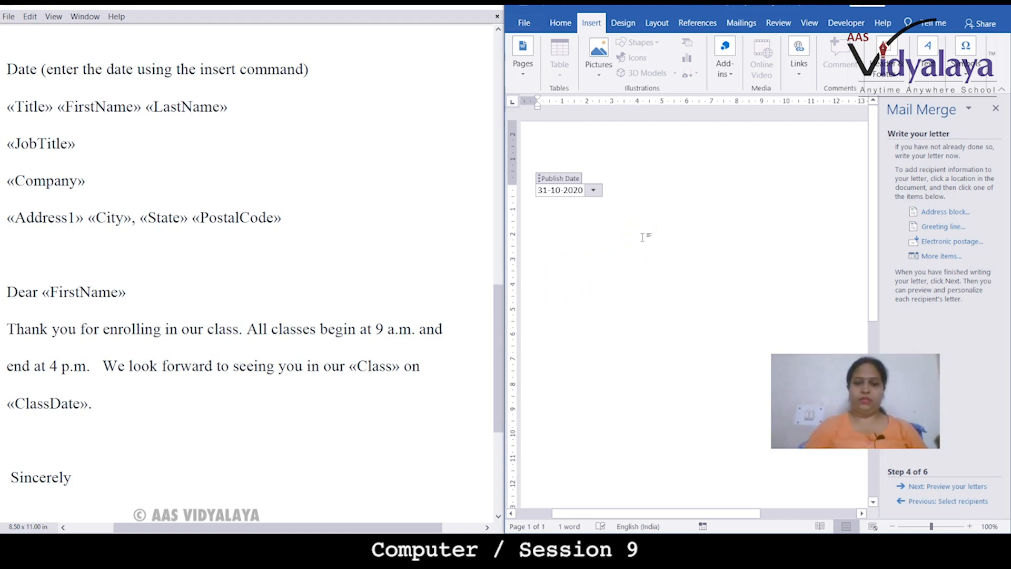
left_click(671, 244)
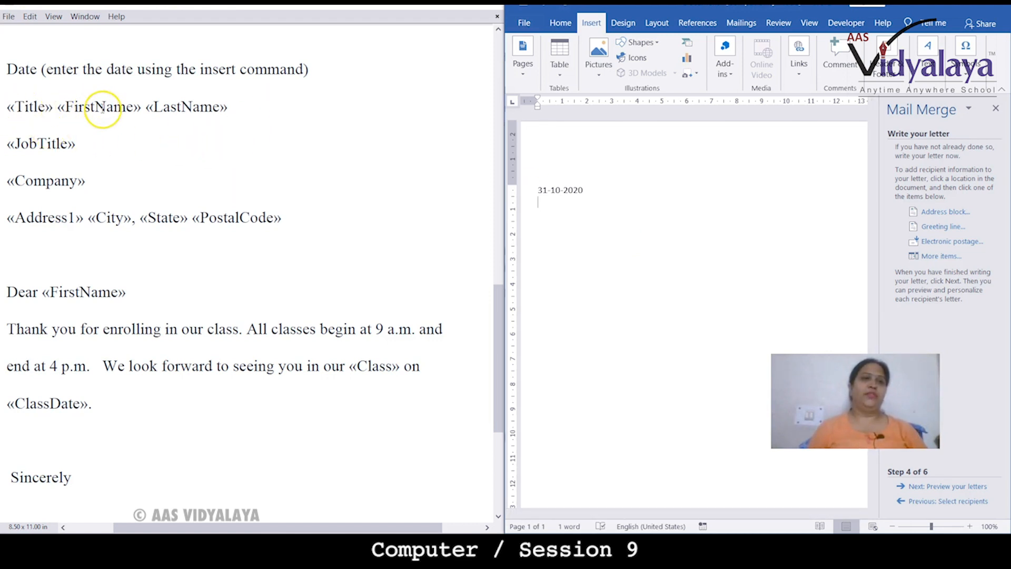
left_click(941, 228)
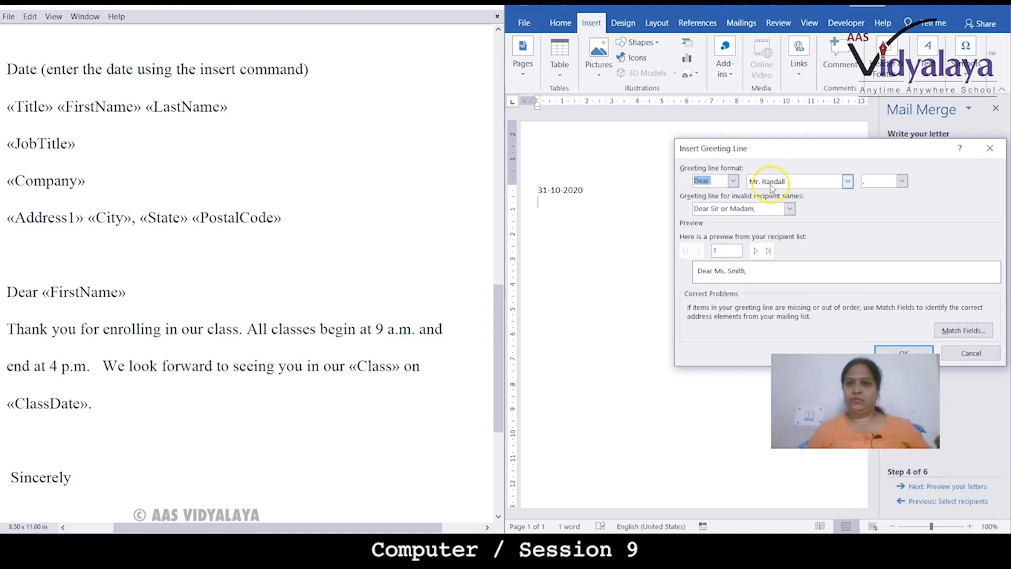
left_click(732, 181)
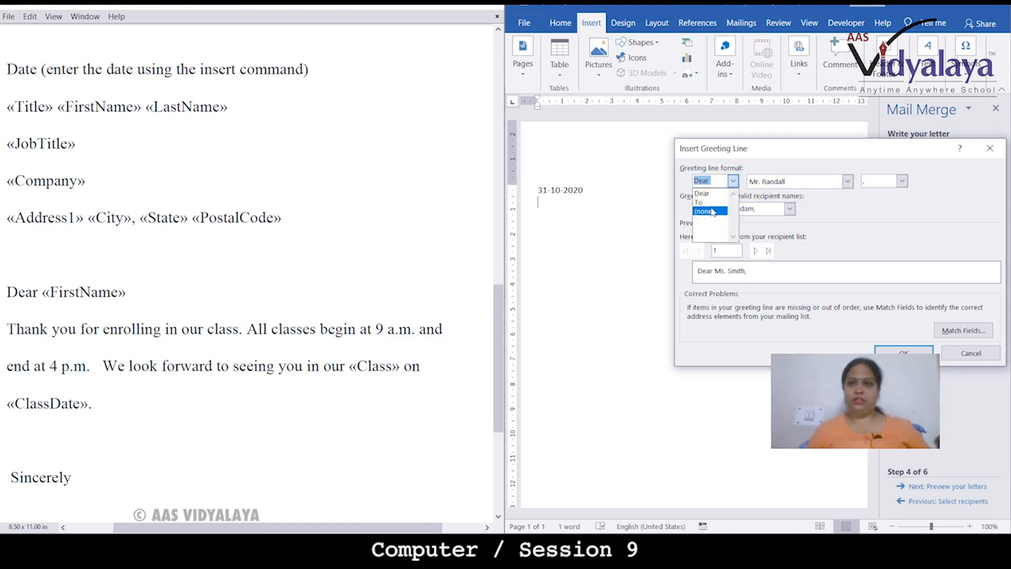
left_click(990, 150)
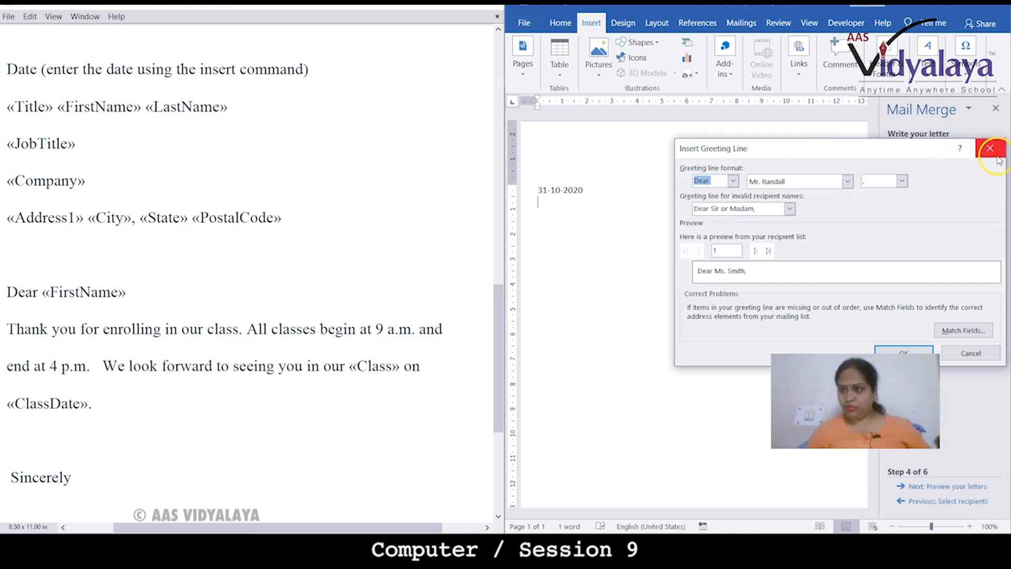
left_click(998, 157)
Step: Insert an address block below the date using the title, short first name, last name and suffix format, checking each recipient's preview
left_click(944, 212)
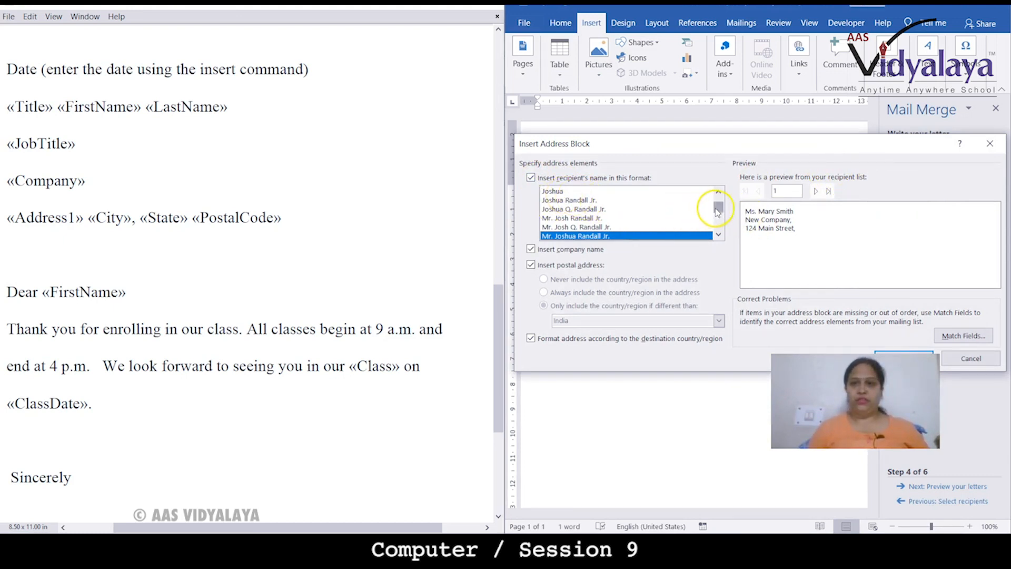
left_click_drag(717, 210, 717, 203)
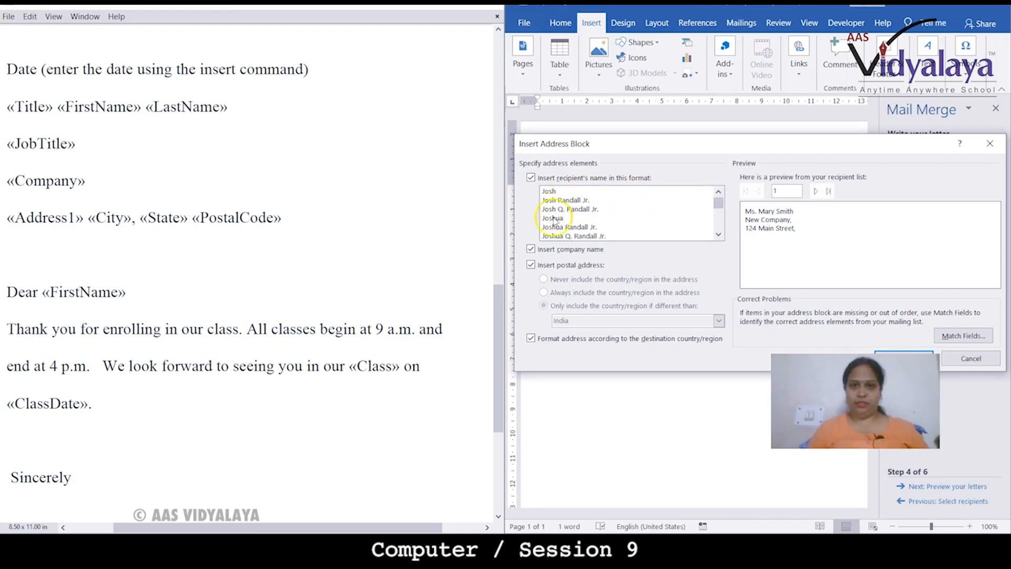
scroll(585, 222, "down", 1)
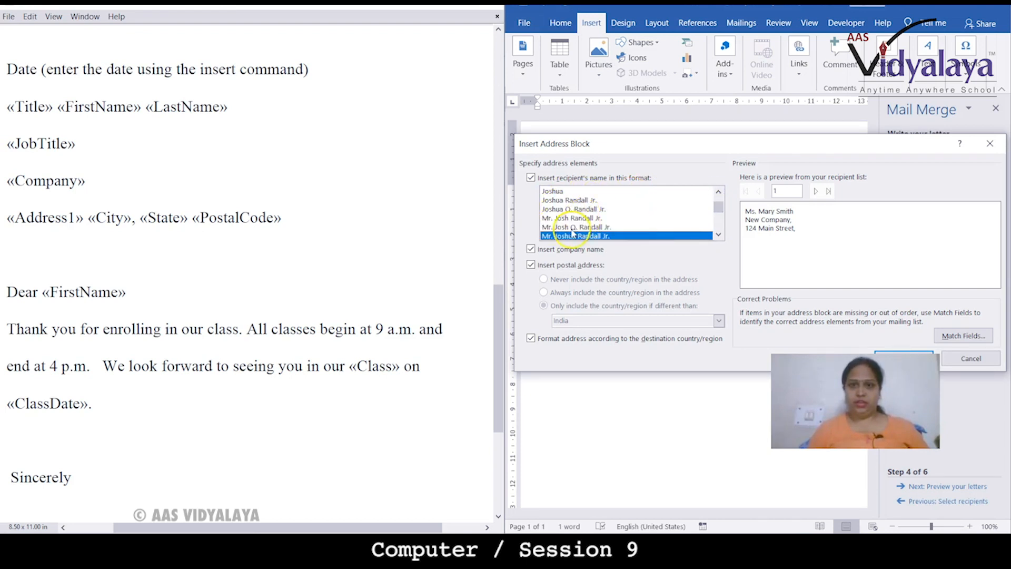
left_click(548, 218)
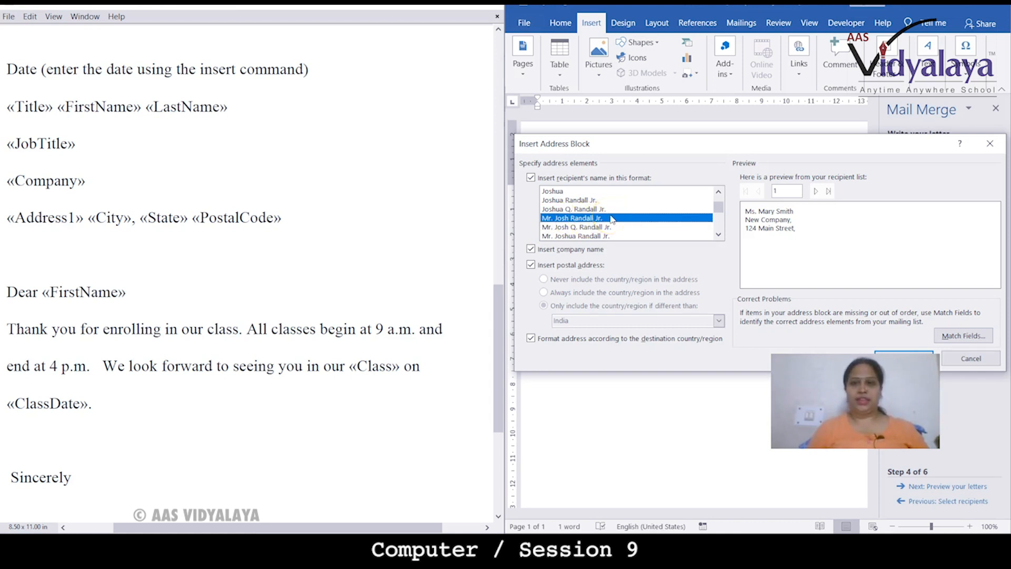
left_click(818, 191)
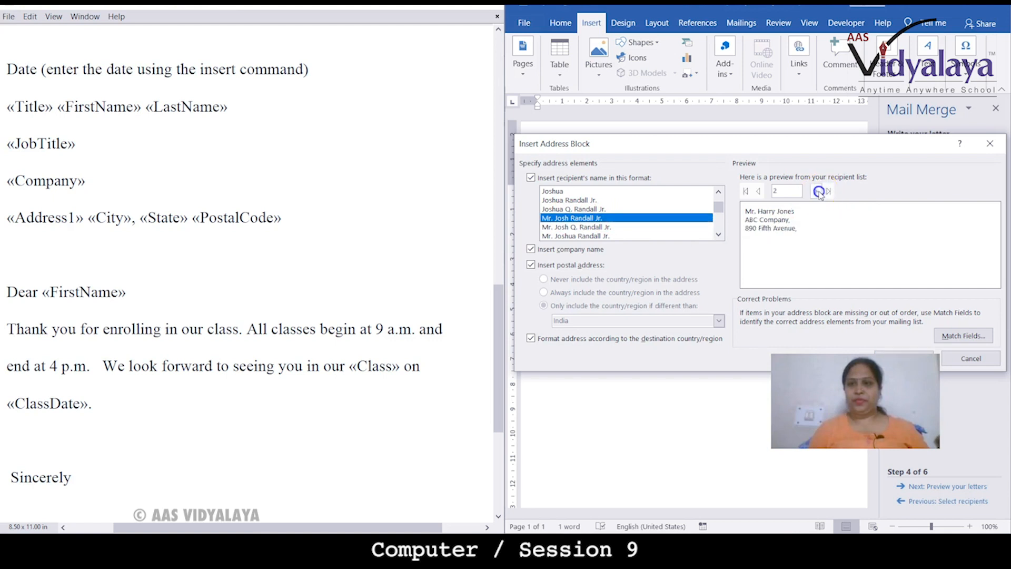
left_click(819, 191)
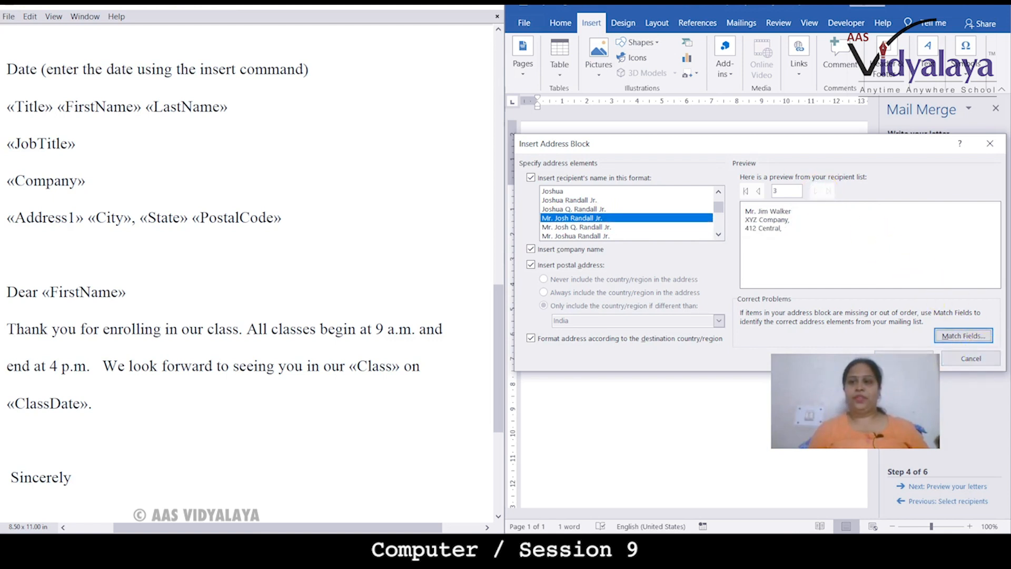
left_click(903, 358)
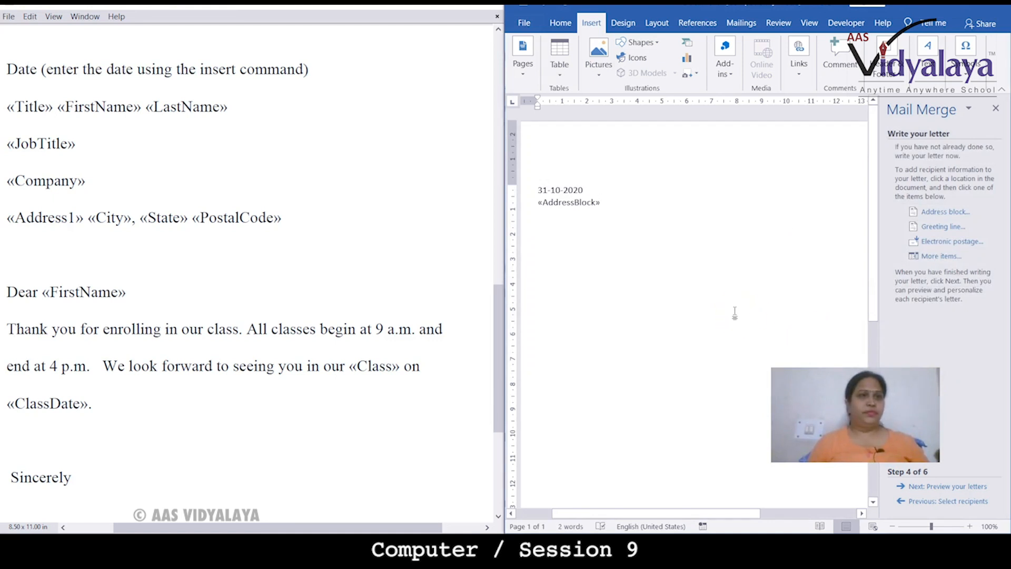
left_click(676, 304)
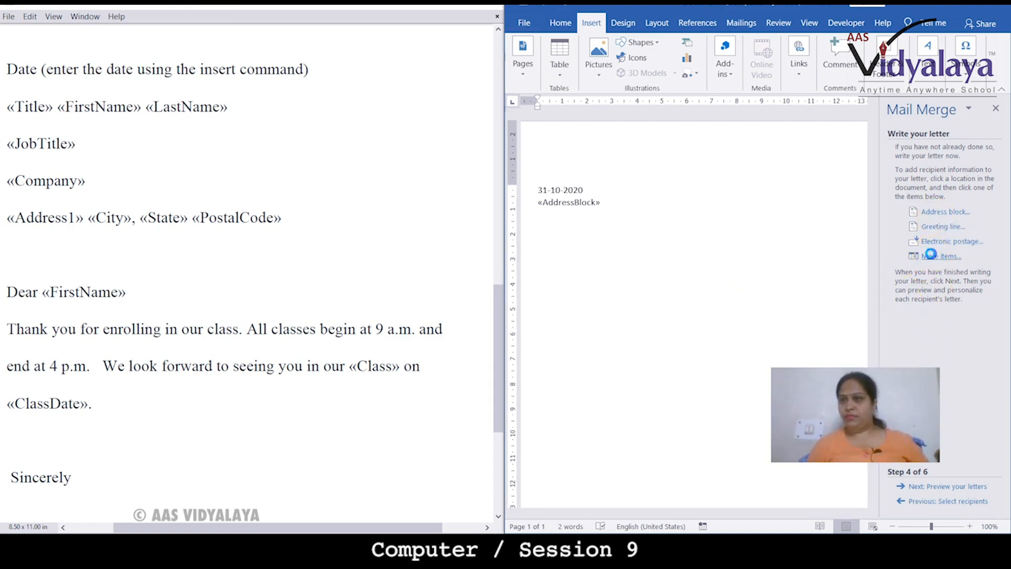
left_click(931, 255)
left_click(968, 352)
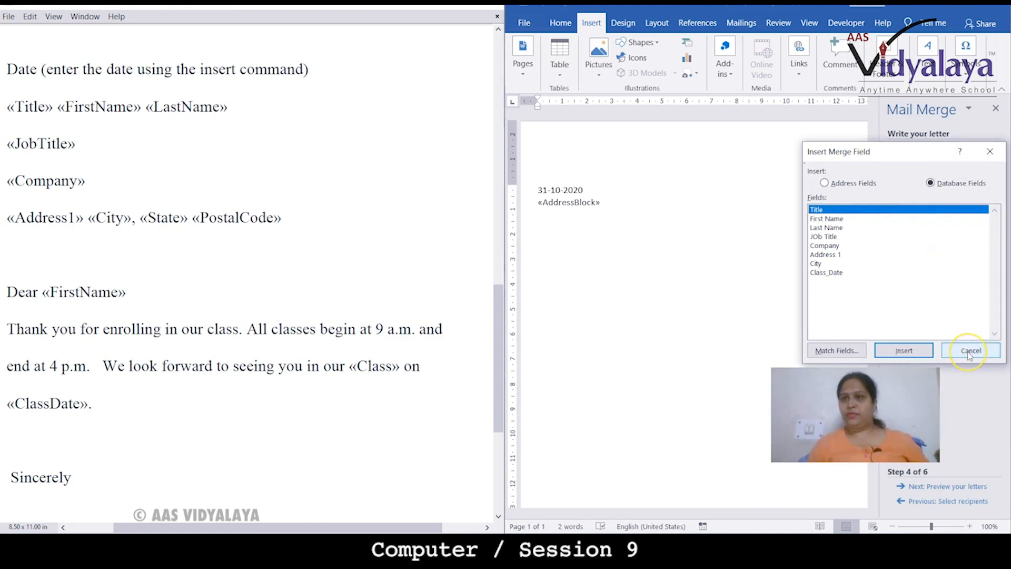
left_click(826, 183)
left_click(930, 183)
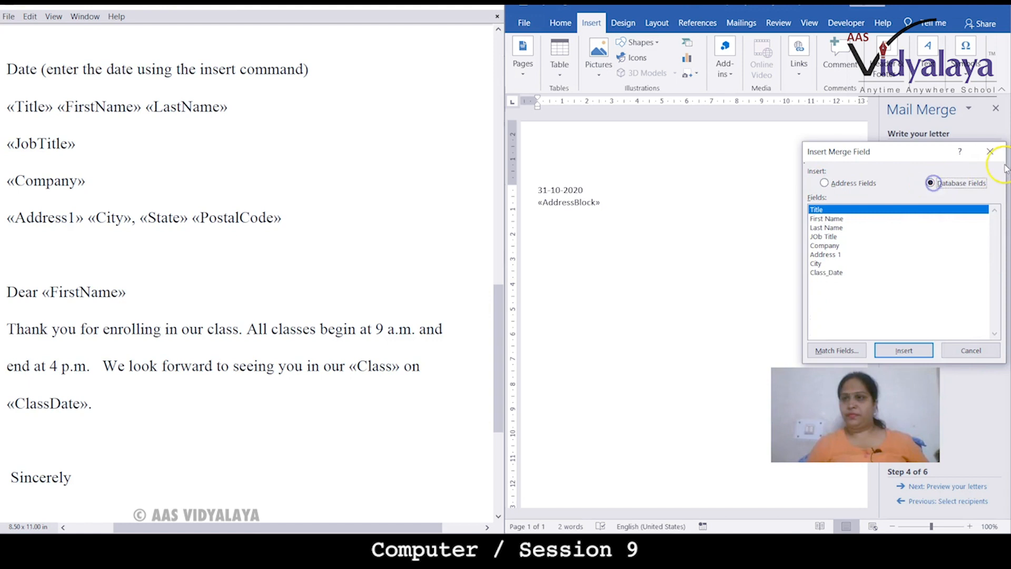
left_click(989, 151)
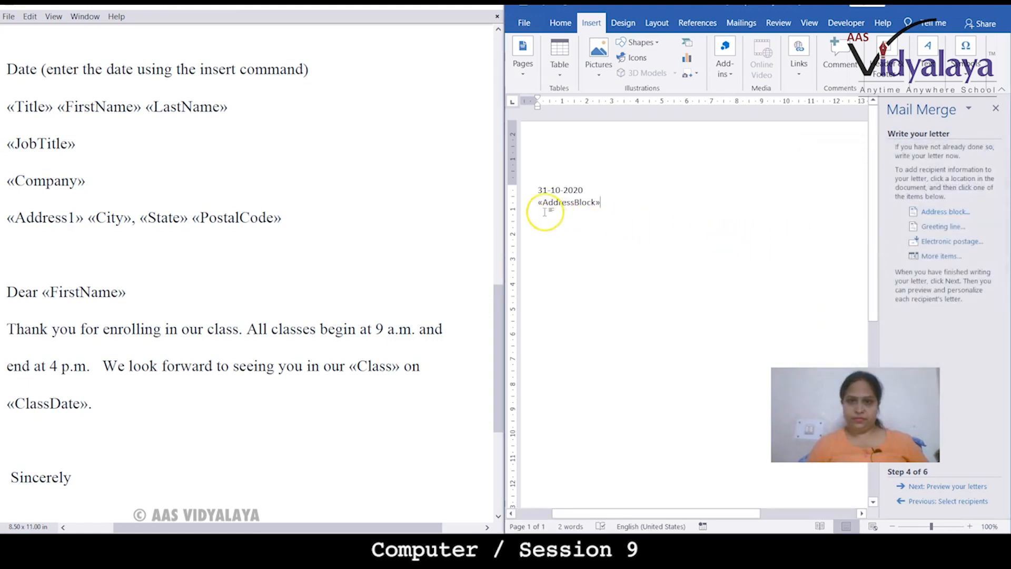
Step: Delete the address block below the date
left_click_drag(538, 204, 604, 202)
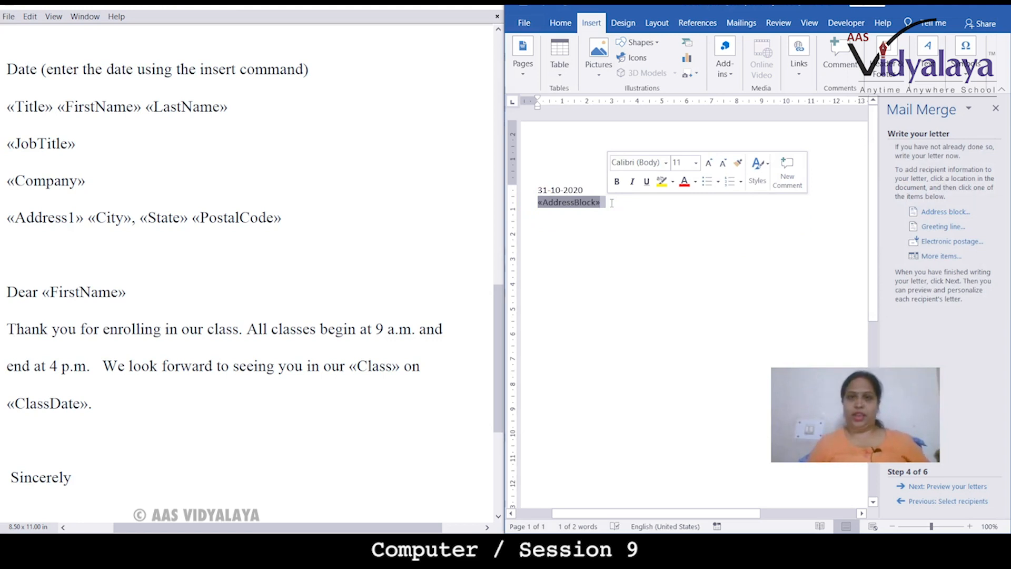
left_click(700, 264)
left_click_drag(536, 205, 605, 203)
key("Delete")
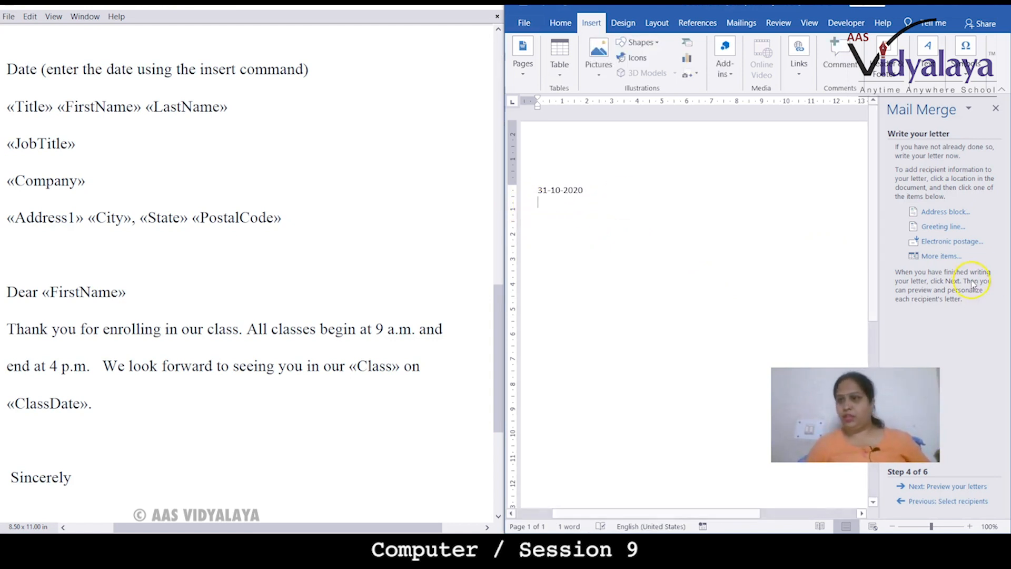
Step: Insert the Title, First Name and Last Name database merge fields on the line below the date
left_click(938, 256)
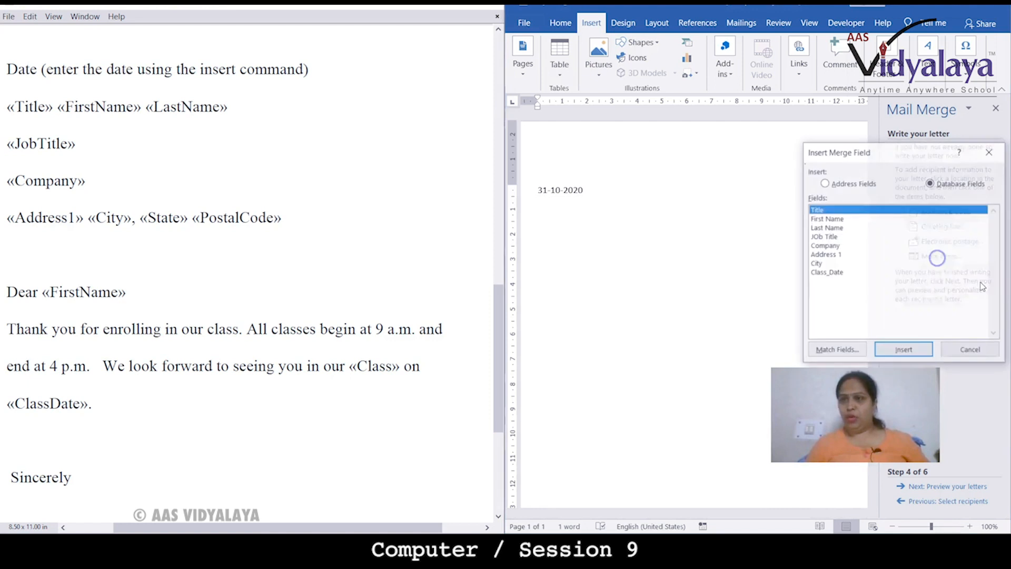
left_click(828, 219)
left_click(822, 210)
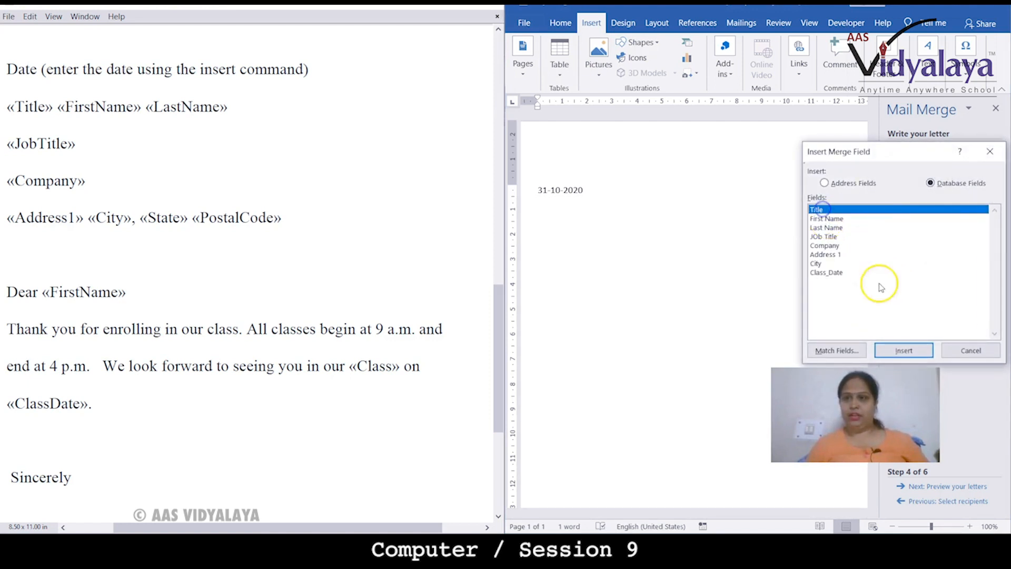
left_click(903, 350)
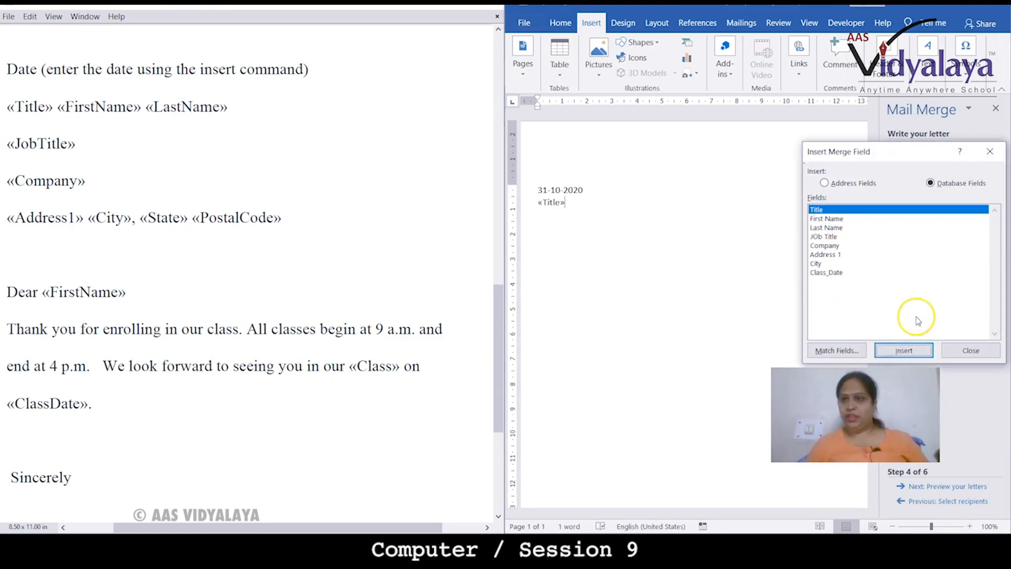
left_click(826, 219)
left_click(901, 352)
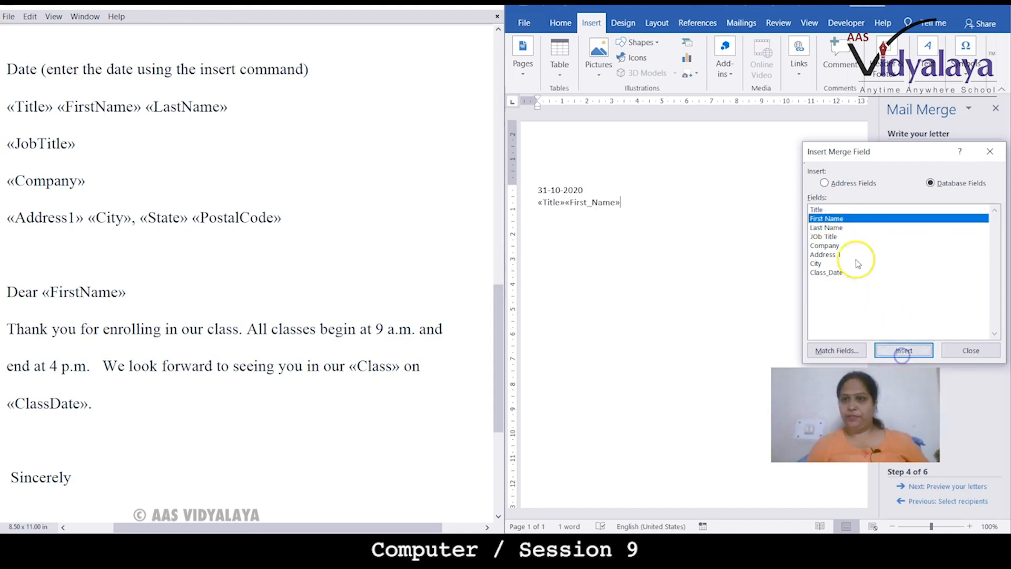
left_click(827, 227)
left_click(900, 352)
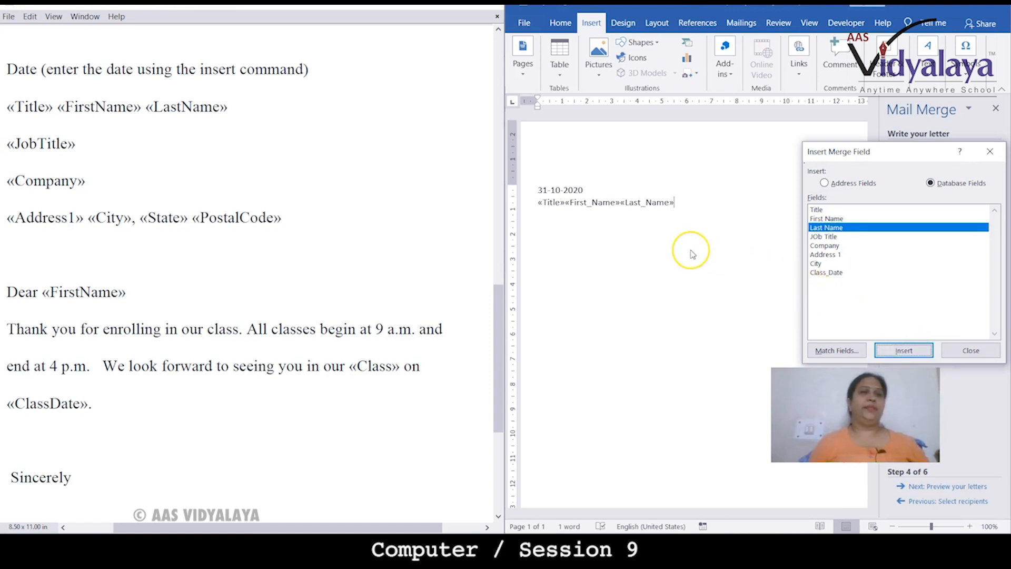
key("Return")
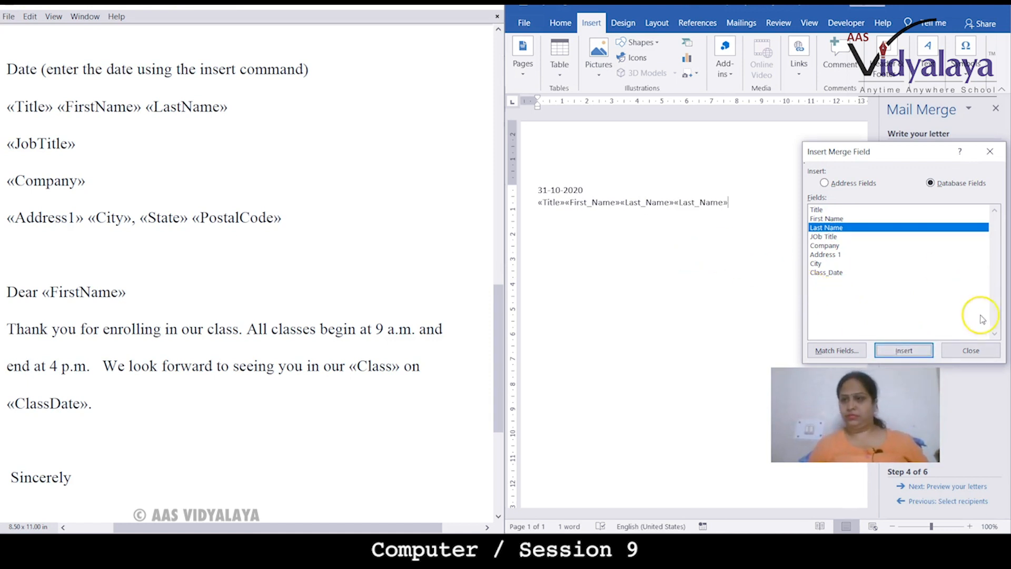
left_click(982, 350)
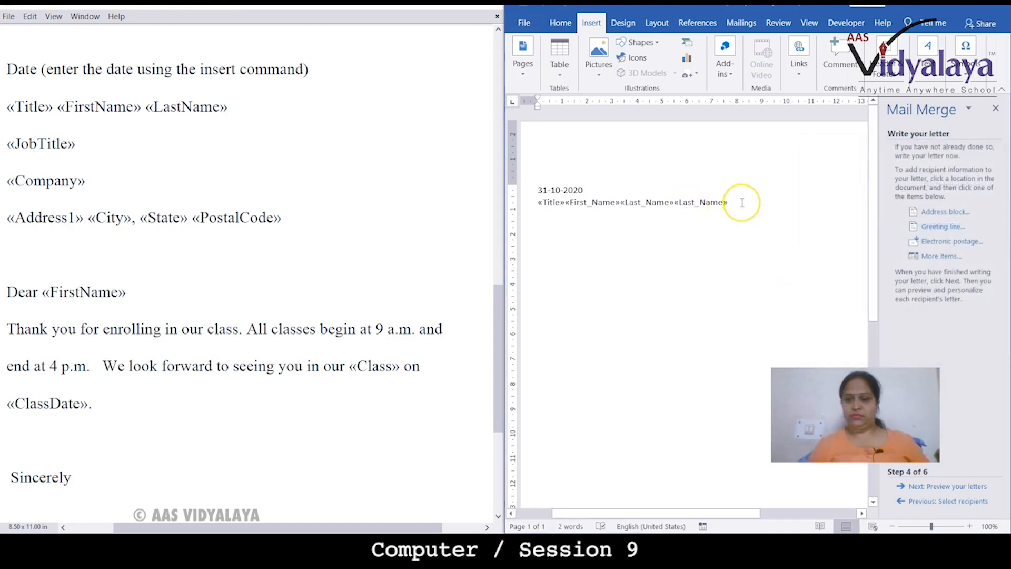
Step: Delete the duplicate Last Name field and put spaces between the Title, First Name and Last Name fields
key("BackSpace")
key("BackSpace")
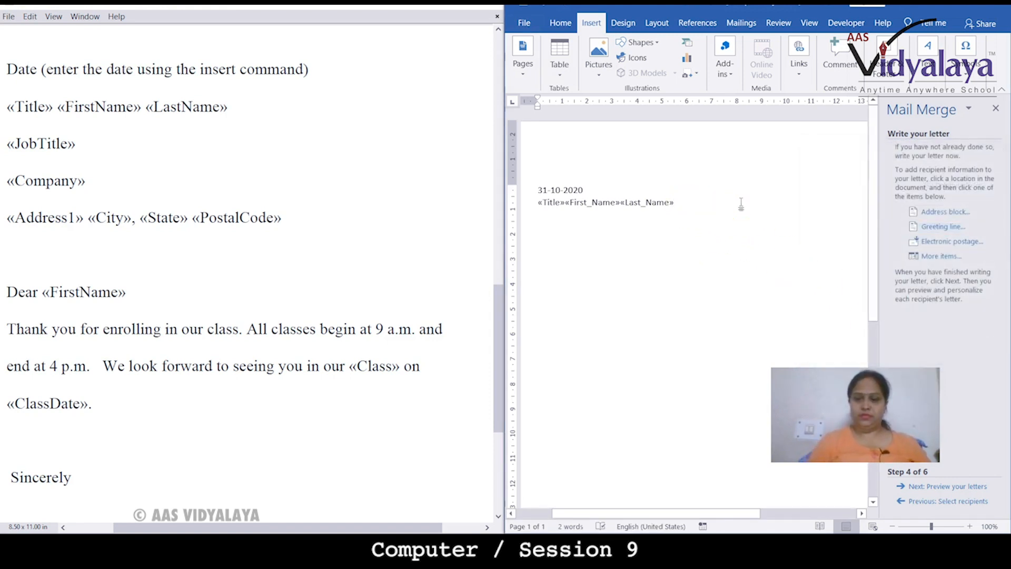
key("Return")
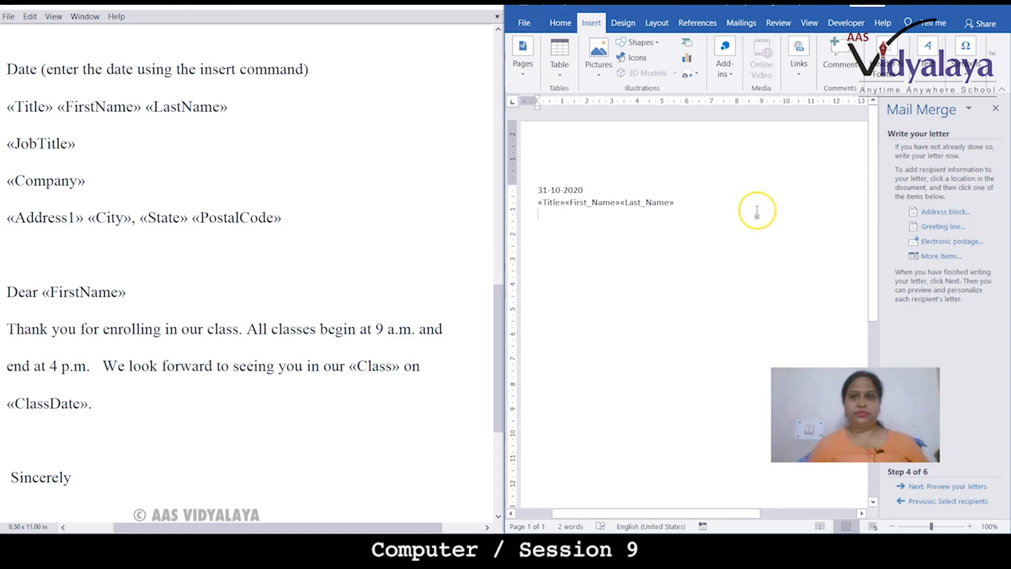
left_click(619, 203)
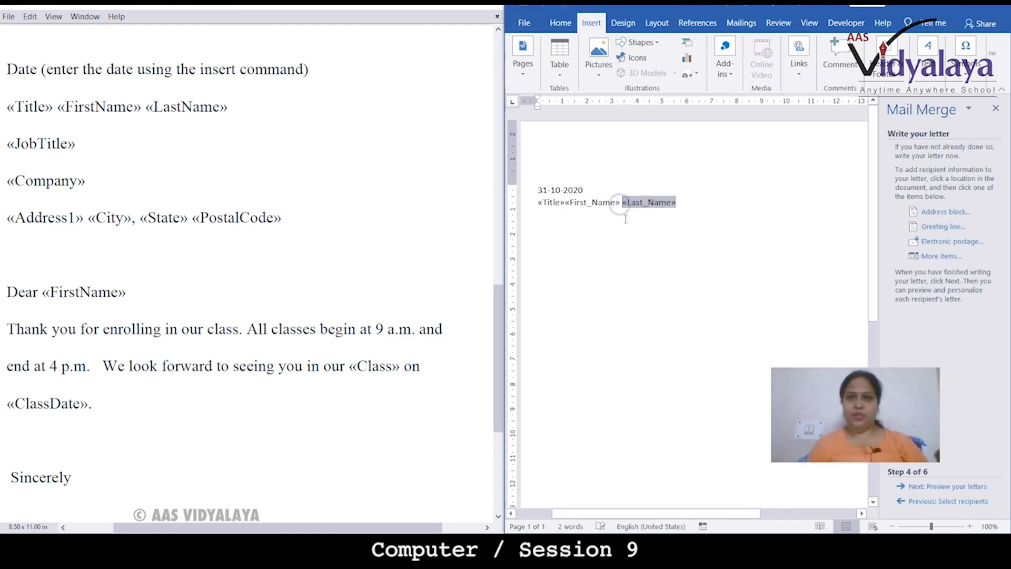
left_click(563, 203)
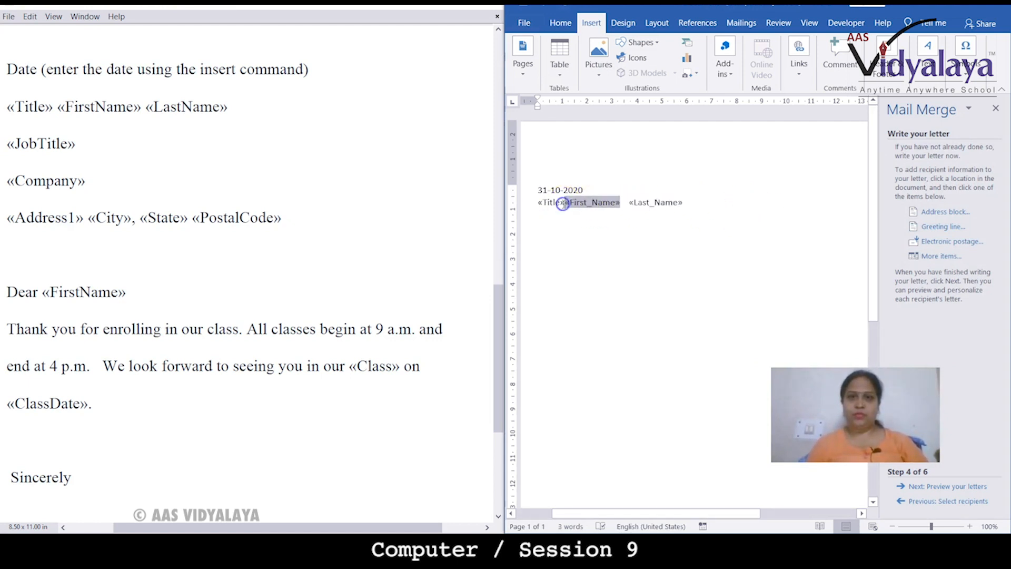
left_click(712, 201)
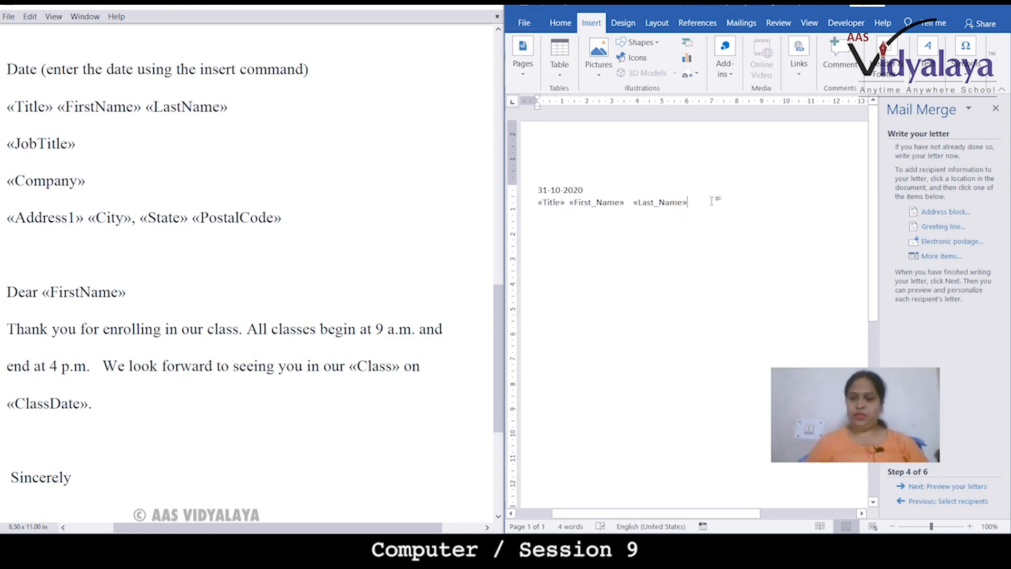
Step: Insert a single JOb Title database merge field on a new line below the name fields, deleting its duplicates
key("Return")
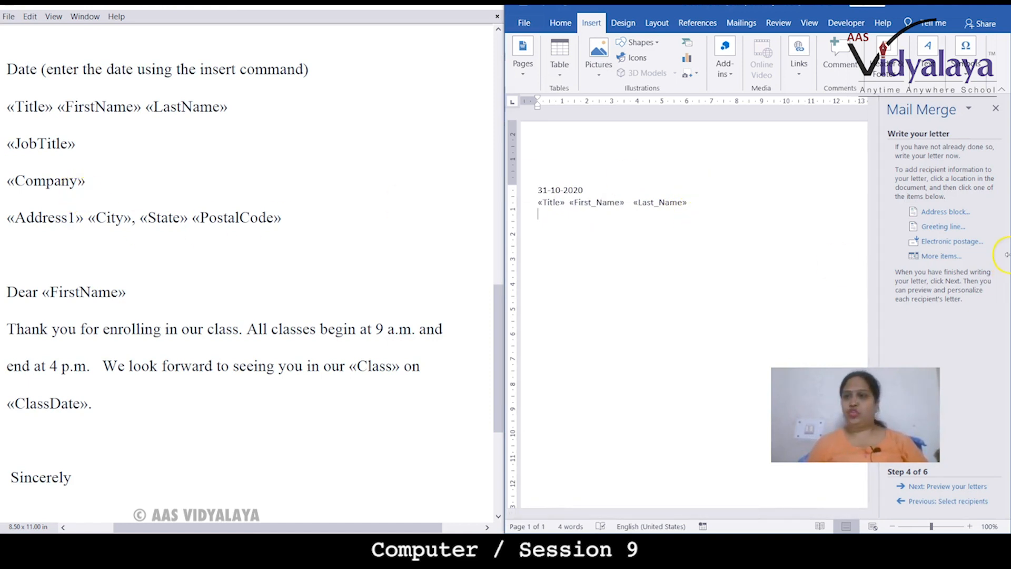
left_click(941, 256)
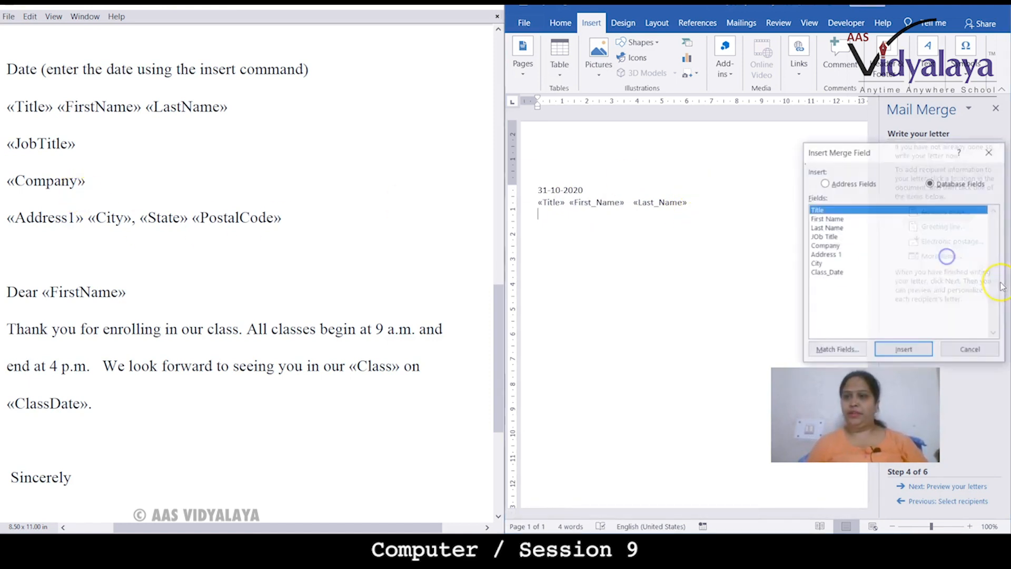
left_click(824, 236)
left_click(899, 351)
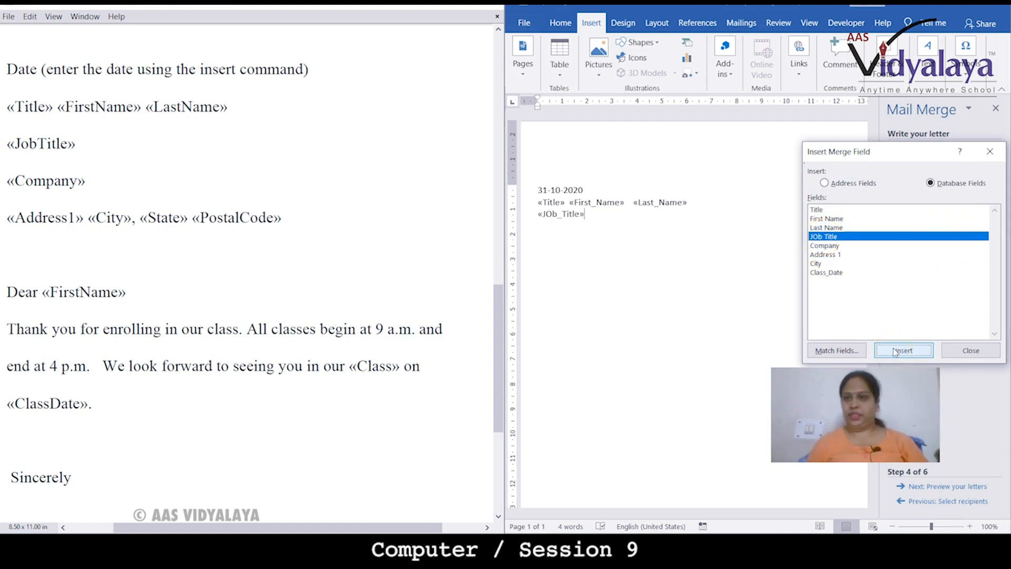
double_click(894, 351)
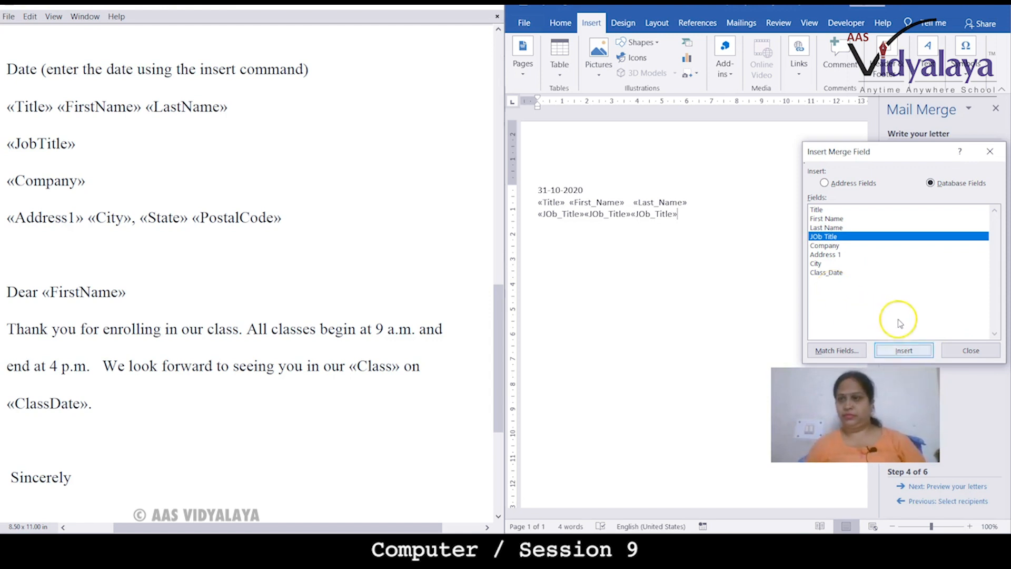
left_click(984, 350)
key("BackSpace")
key("BackSpace")
key("BackSpace")
key("BackSpace")
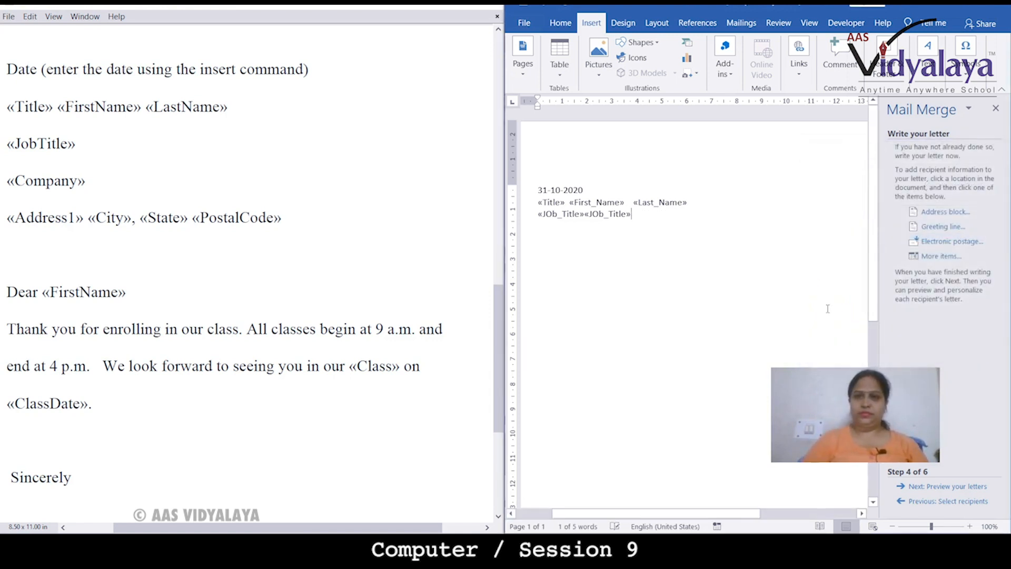
Step: Insert the Company, Address 1 and City database merge fields on a new line below the job title
key("Return")
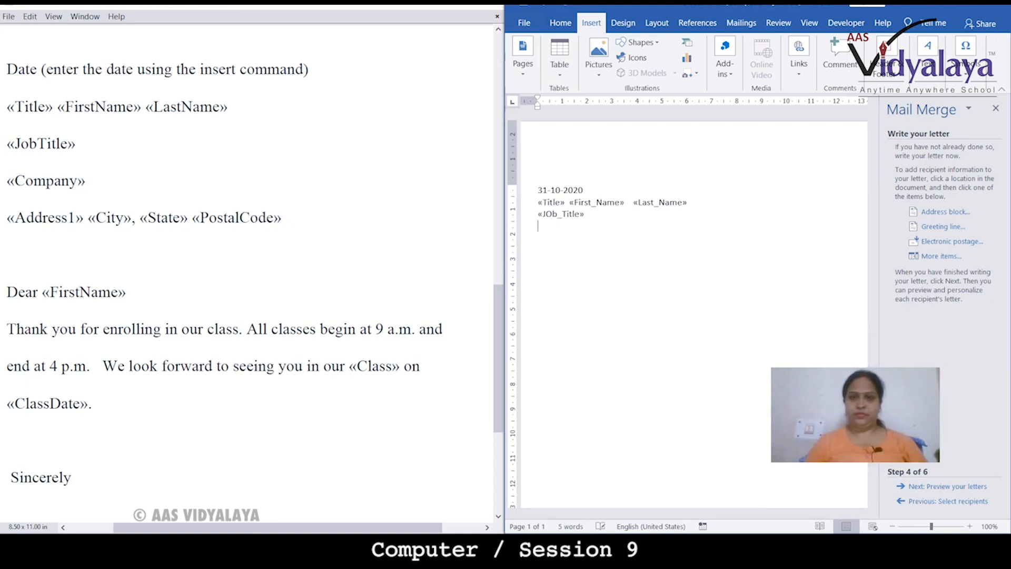
left_click(940, 256)
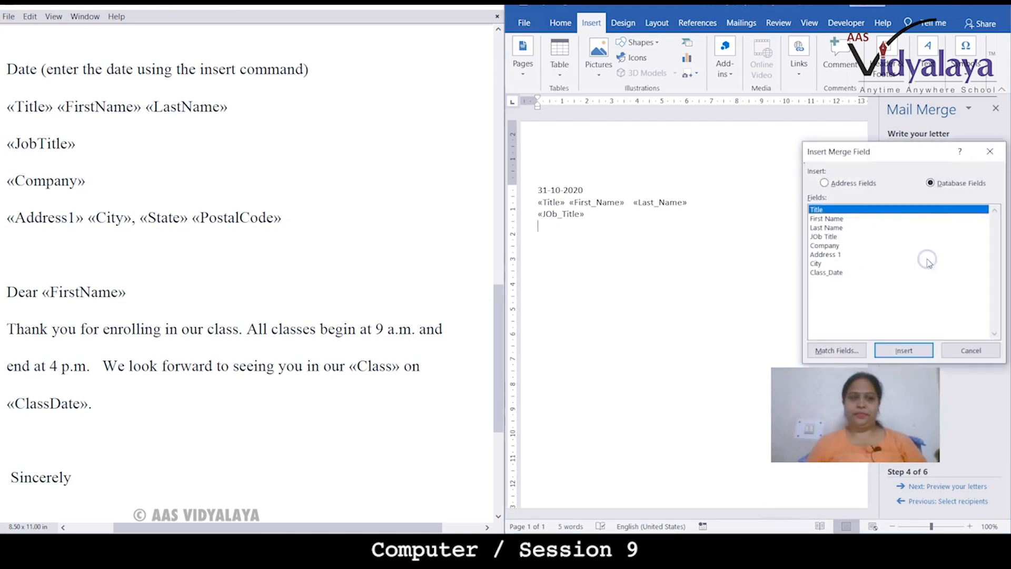
left_click(824, 245)
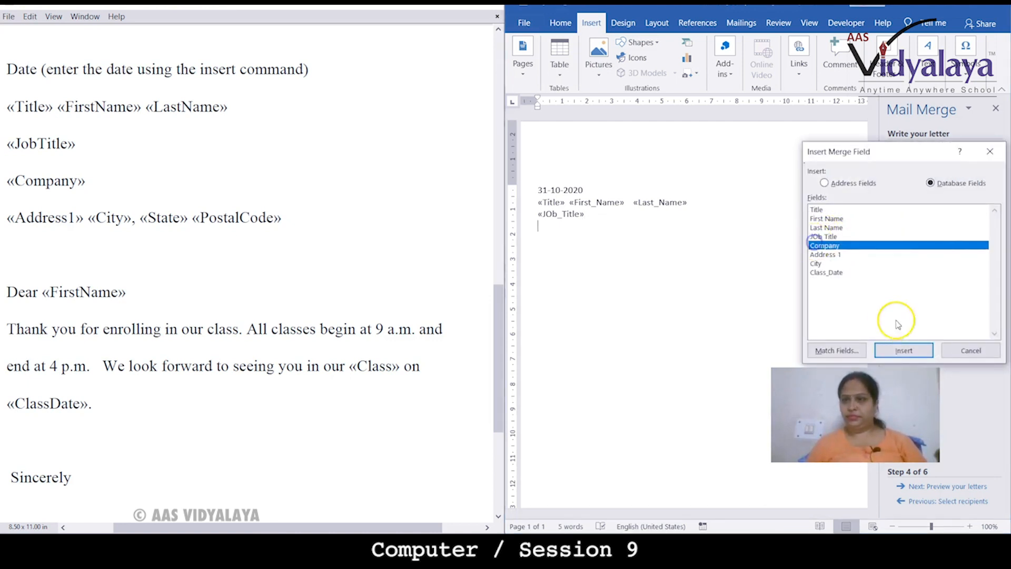
left_click(901, 350)
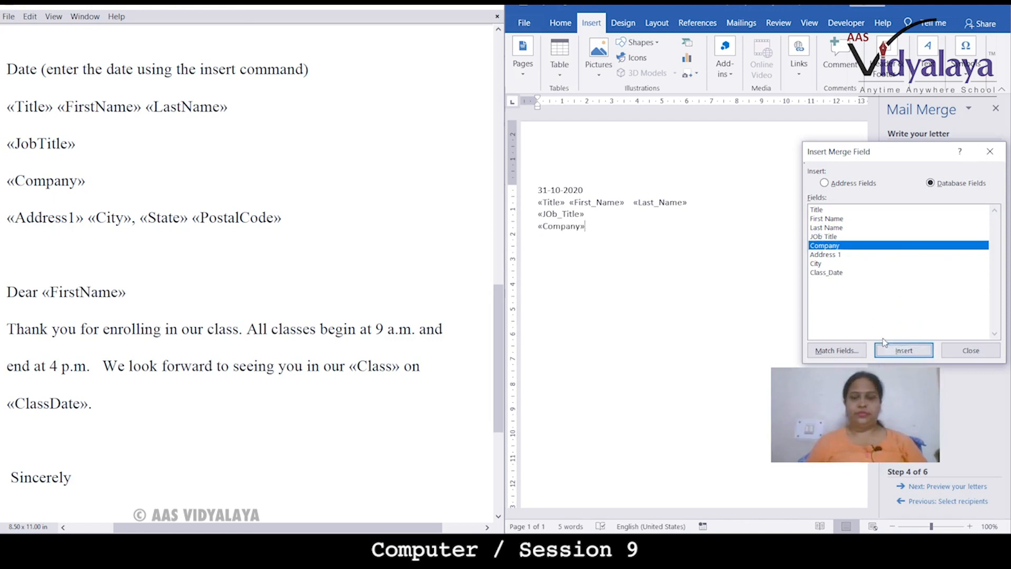
left_click(835, 255)
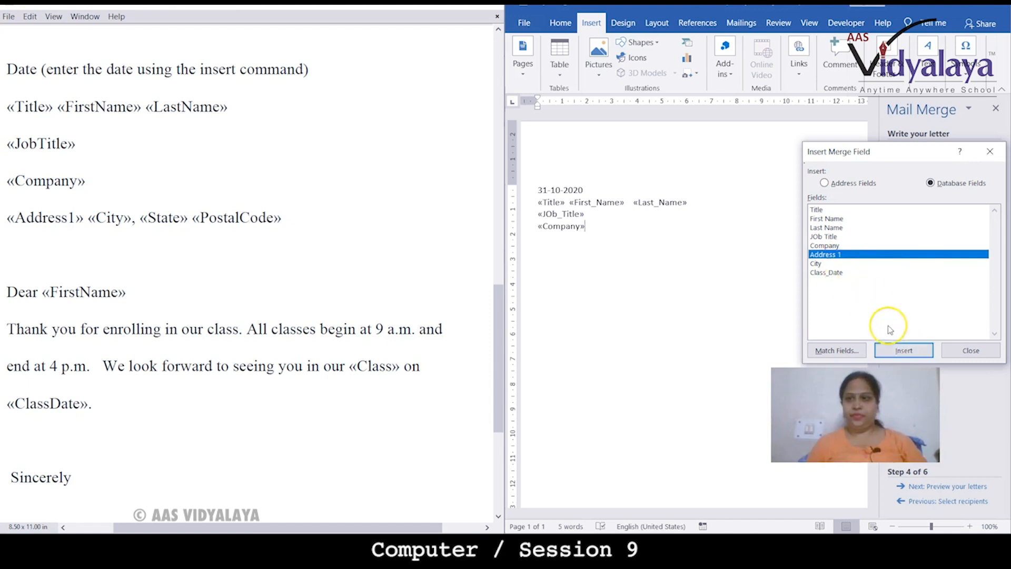
left_click(902, 351)
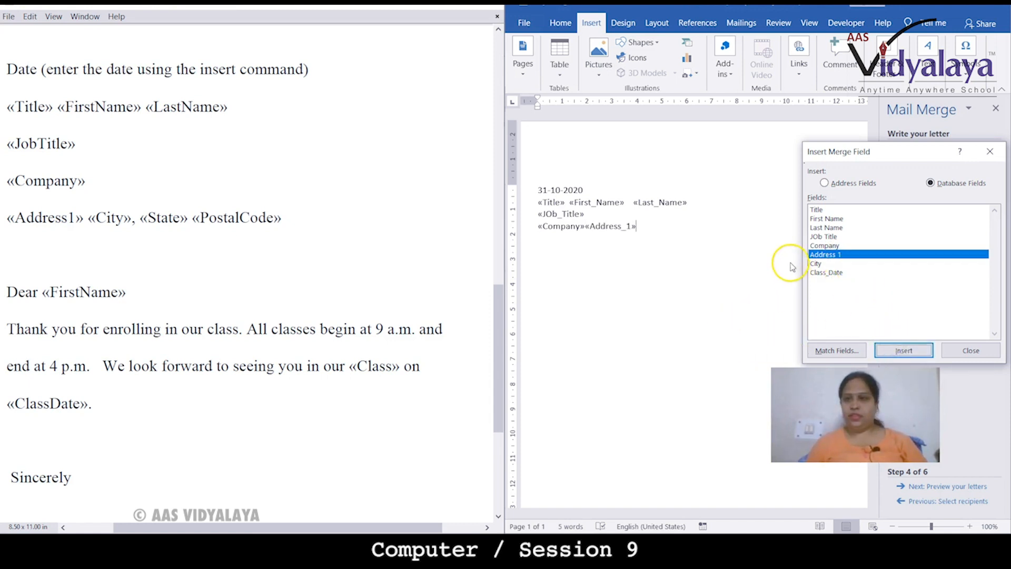
left_click(815, 269)
left_click(814, 263)
left_click(901, 349)
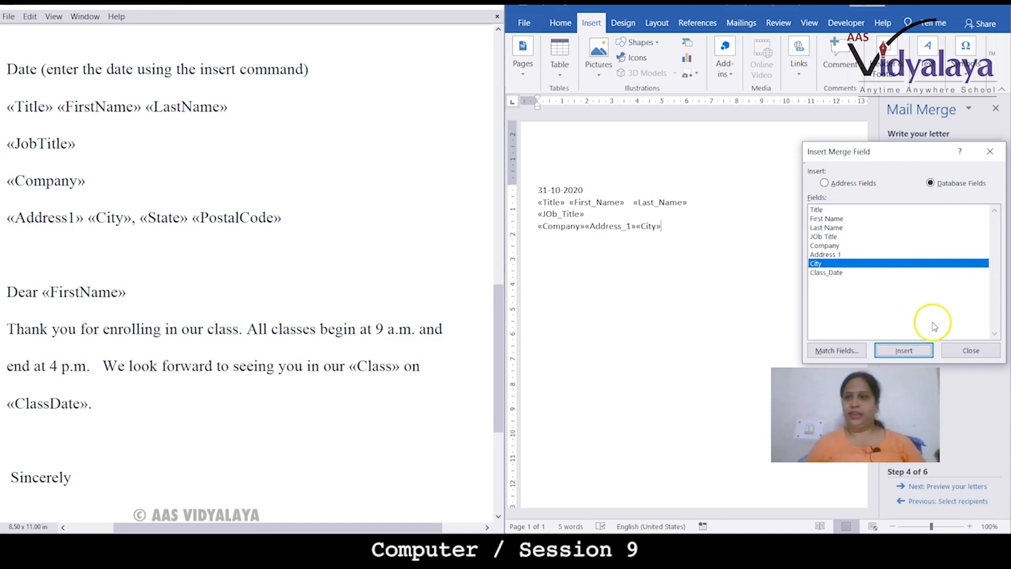
left_click(962, 351)
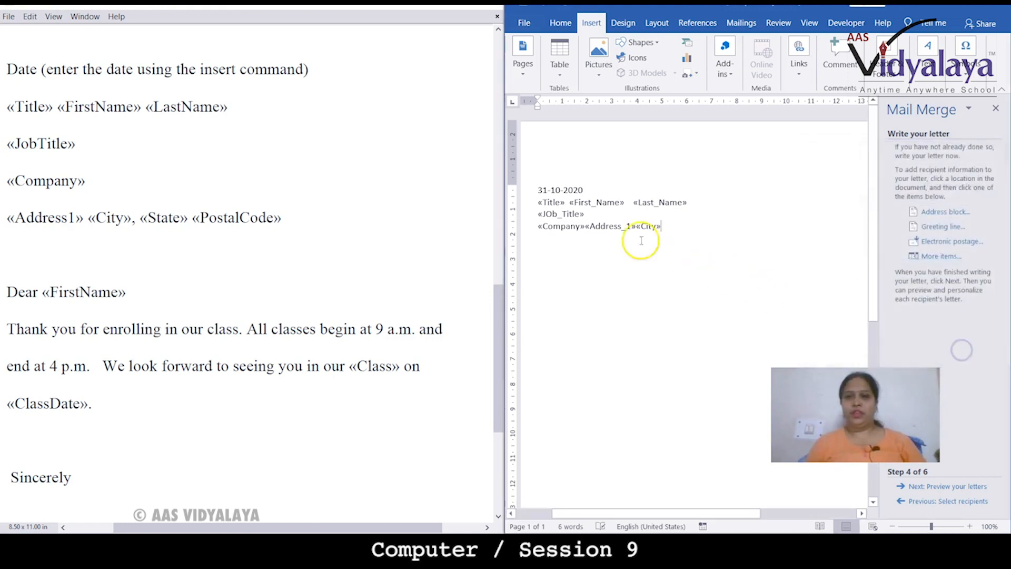
Step: Move the Address 1 and City fields to their own line below Company, with spaces between the two
left_click(587, 226)
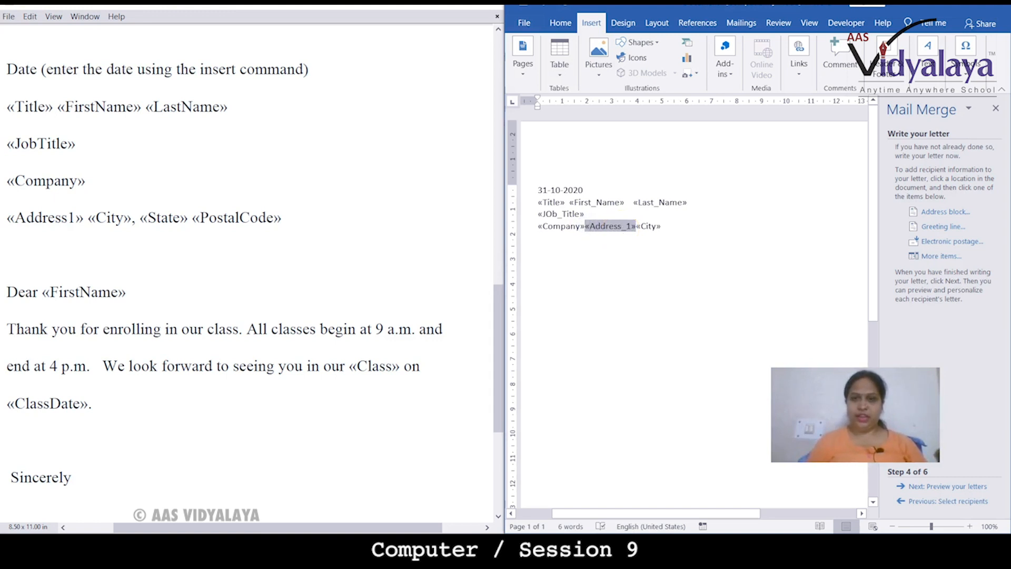
key("Return")
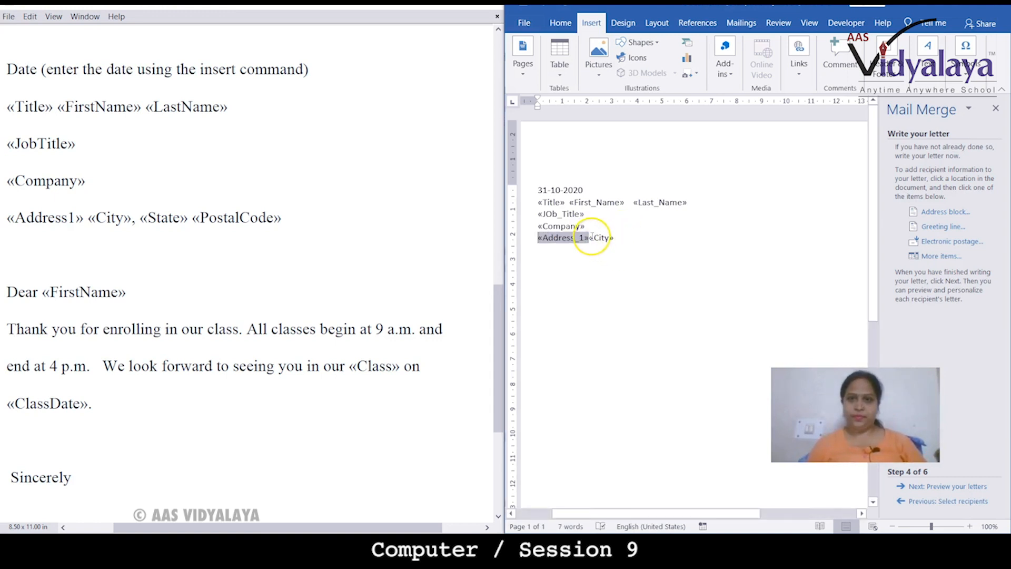
left_click(630, 239)
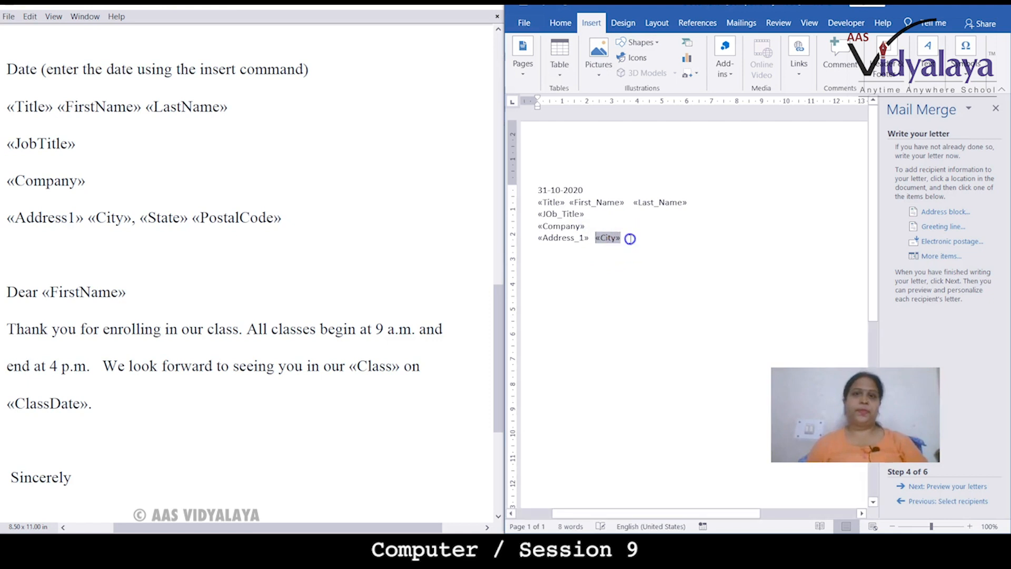
Step: Insert a greeting line below the address, leaving a blank line, with "Dear", the full first name only and a comma
key("Return")
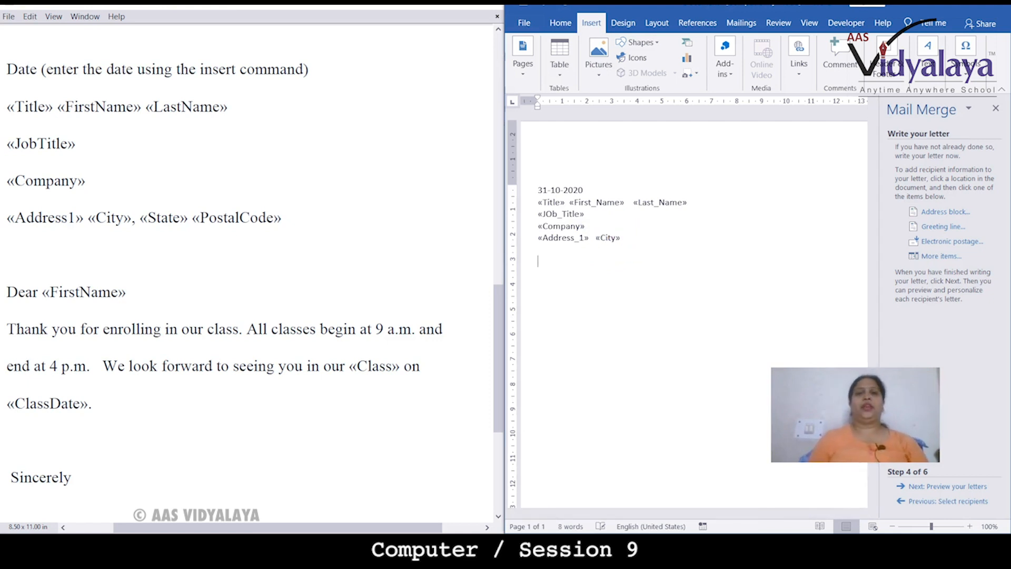
left_click(943, 227)
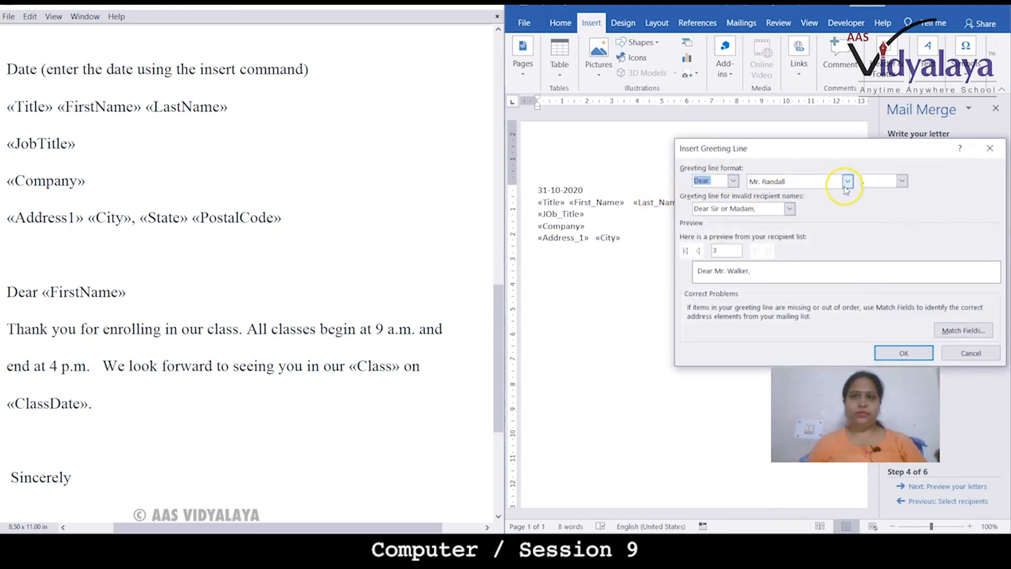
left_click(847, 182)
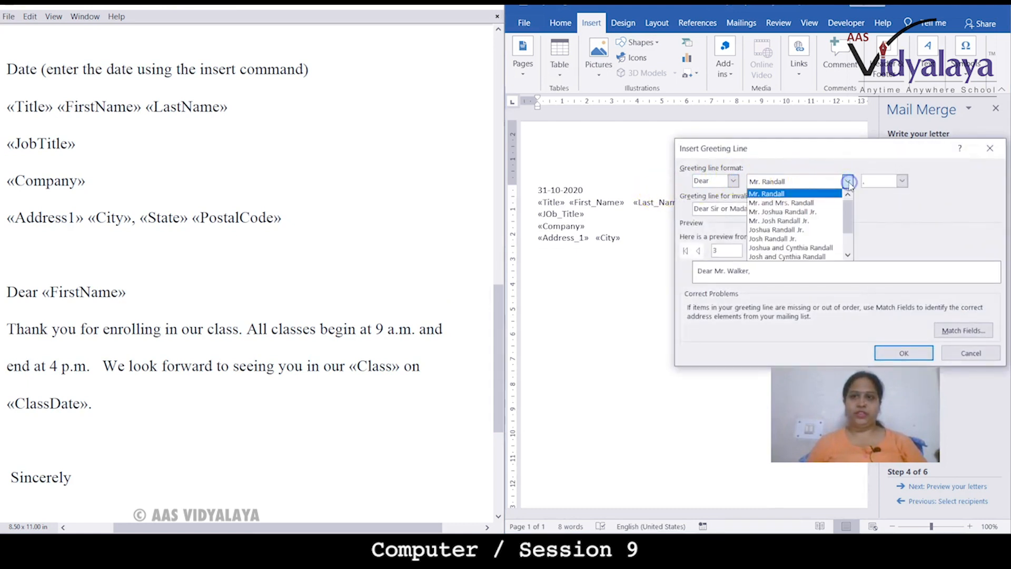
left_click(913, 207)
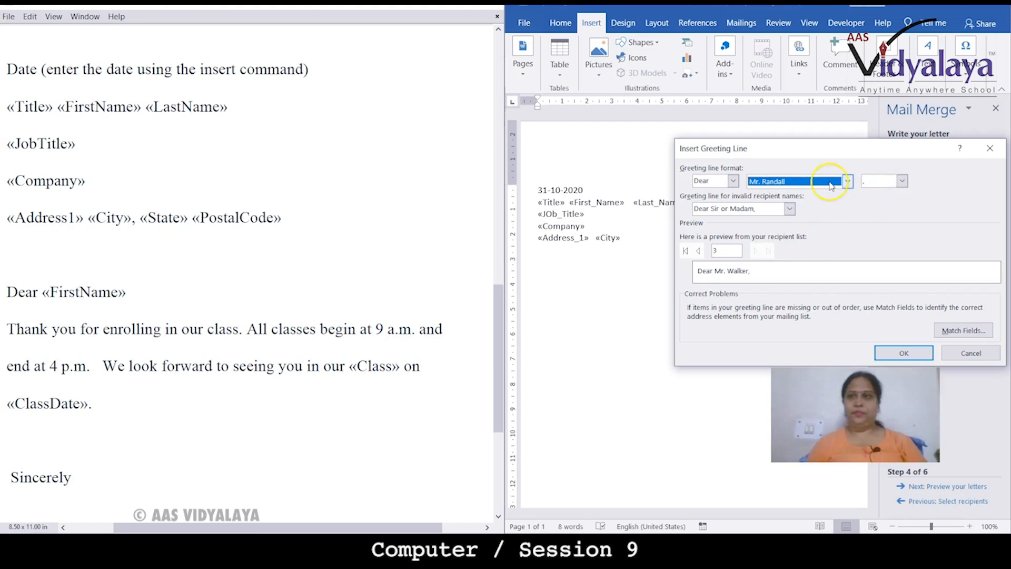
left_click(847, 182)
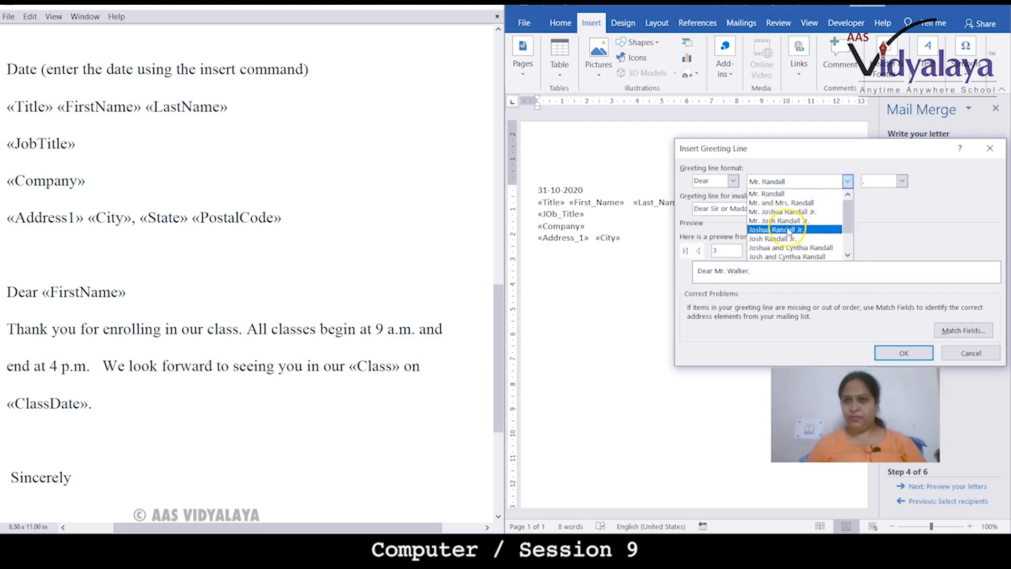
scroll(788, 243, "down", 1)
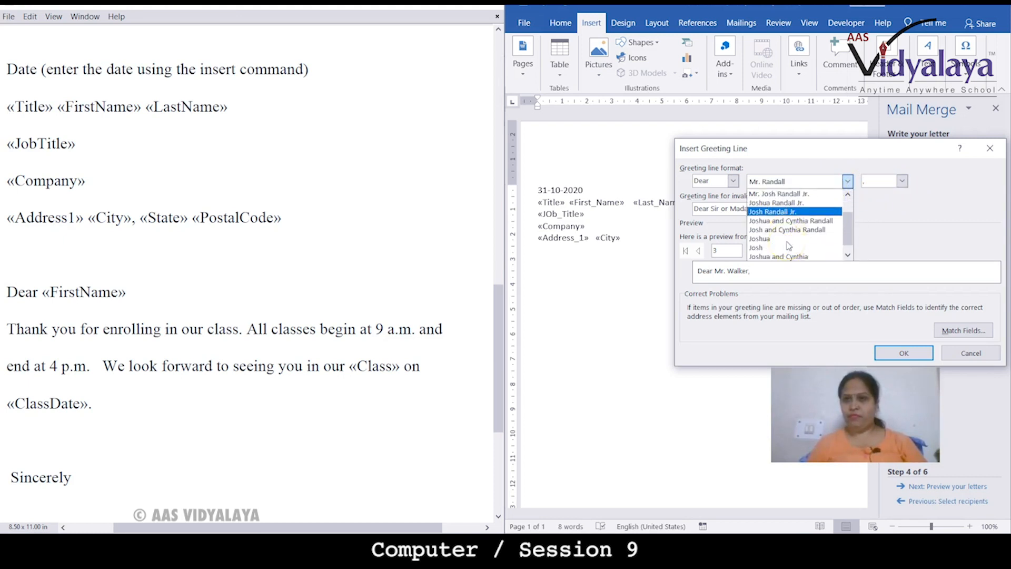
left_click(758, 239)
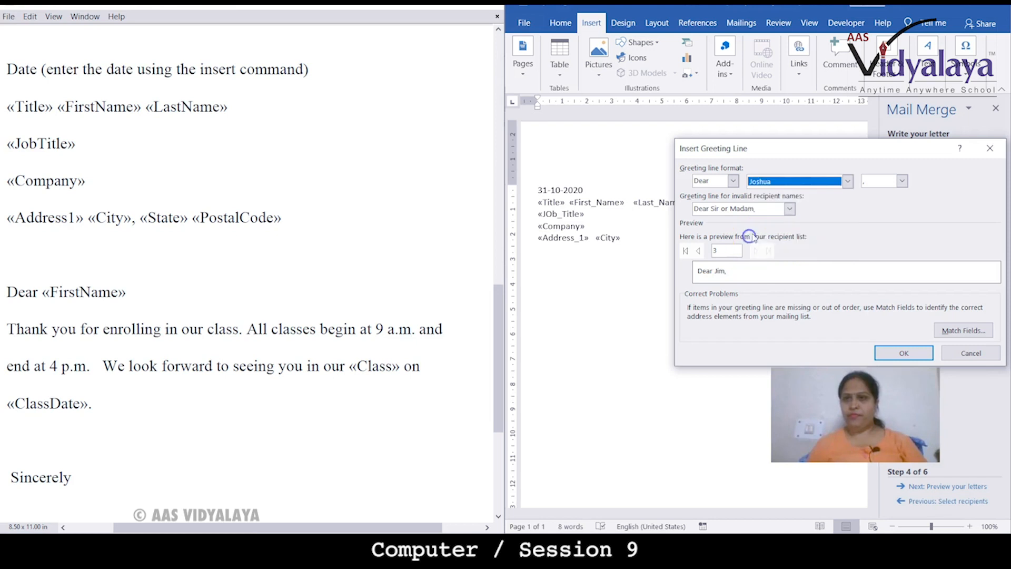
left_click(903, 353)
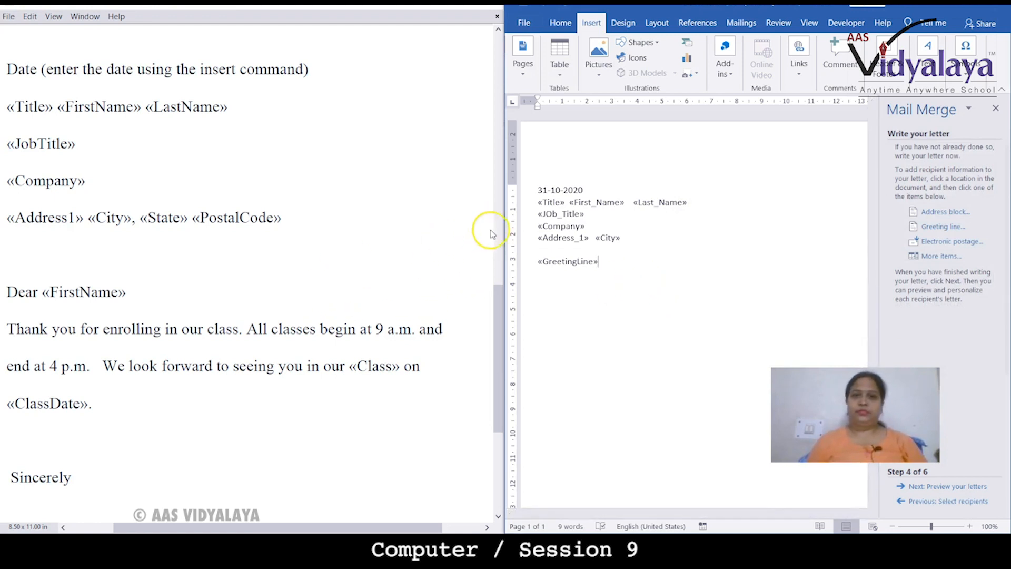
Step: Write the body: "Thank you for enrolling in our class. All classes begin at 9 am and end at 4pm. We look forward to seeing you in our"
key("Return")
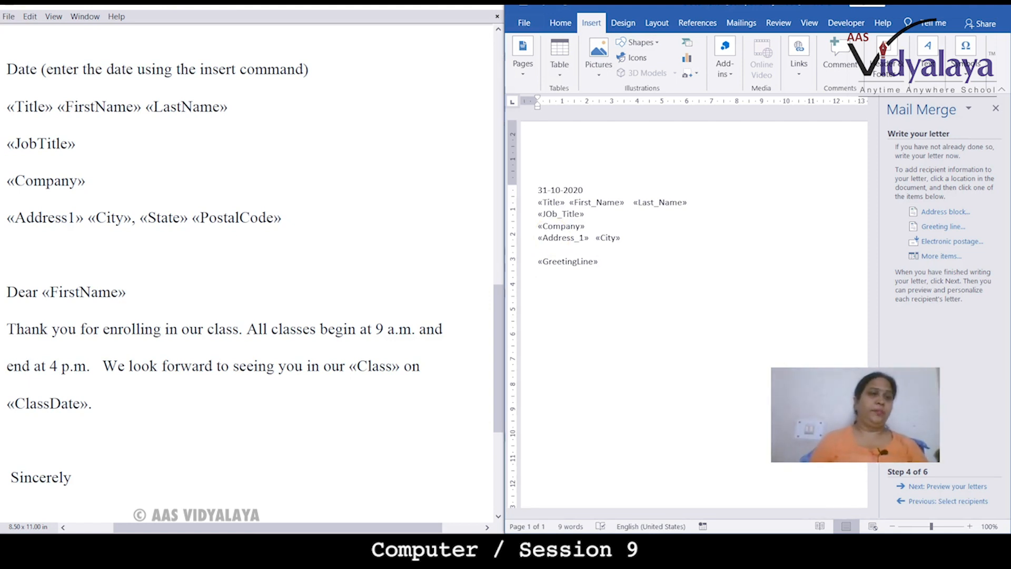
type("Thank you for enrolling in our class. All classes begin at 9 am.m")
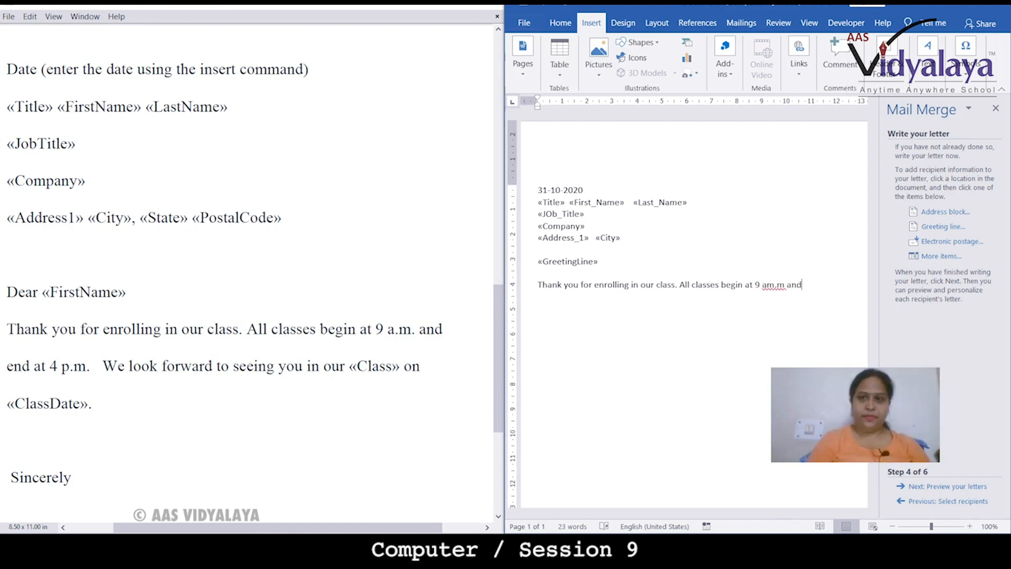
key("BackSpace")
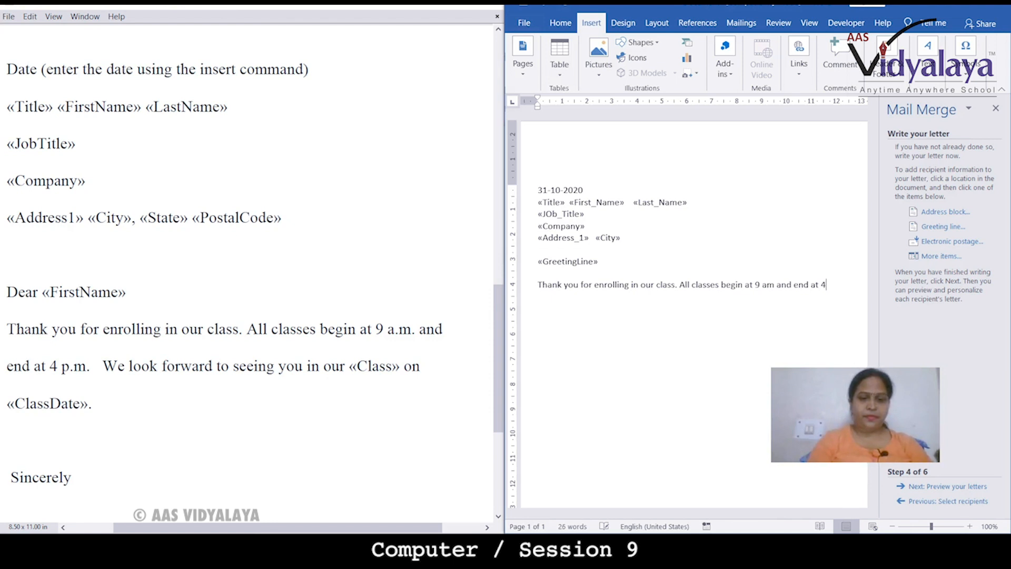
type("we look")
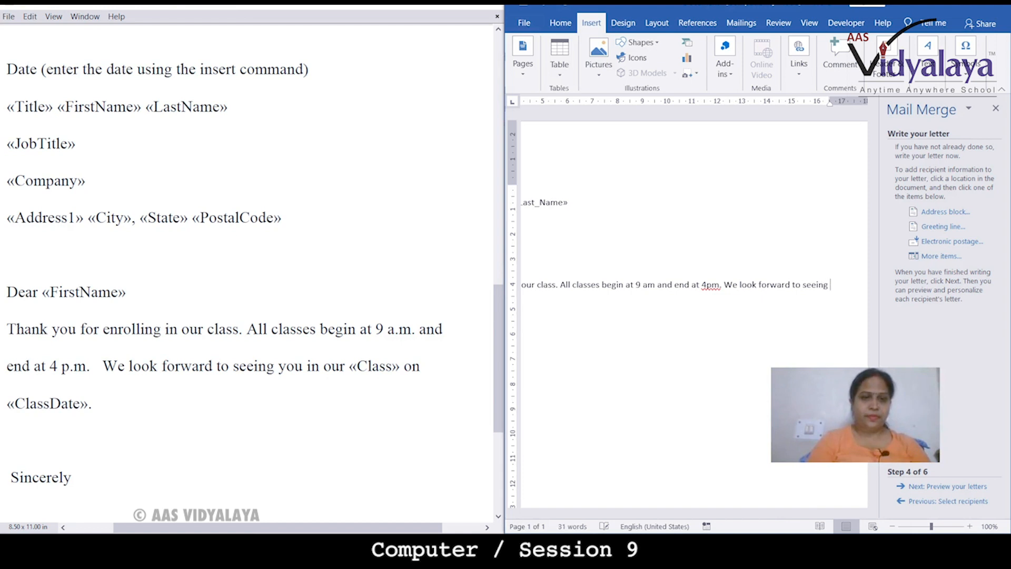
type("you in our")
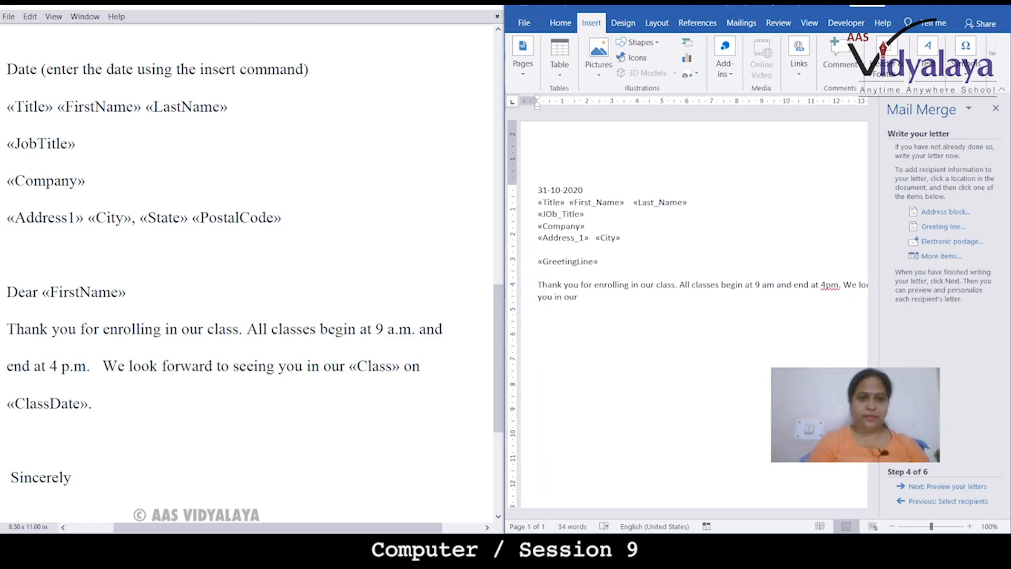
left_click(941, 255)
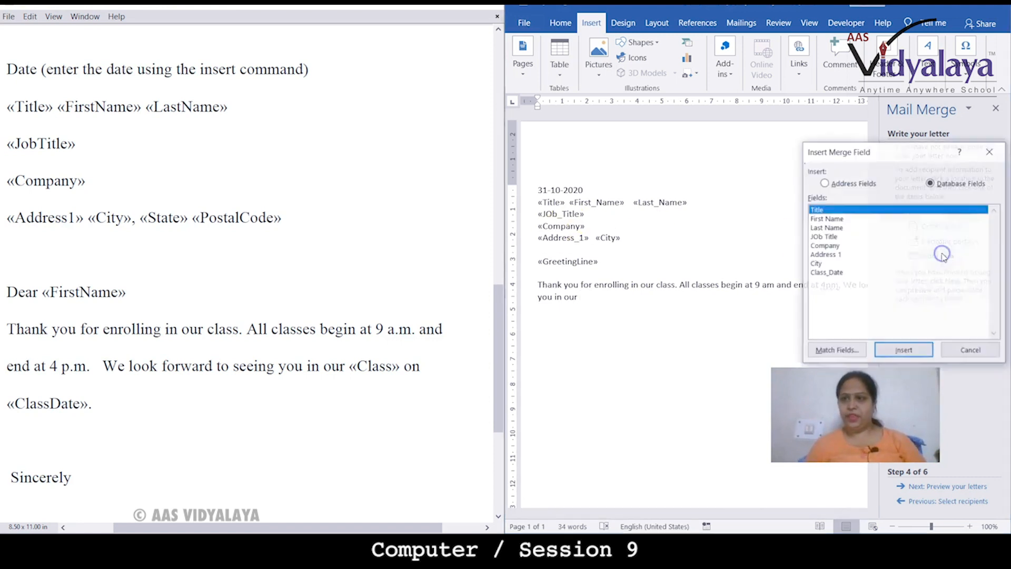
left_click(825, 272)
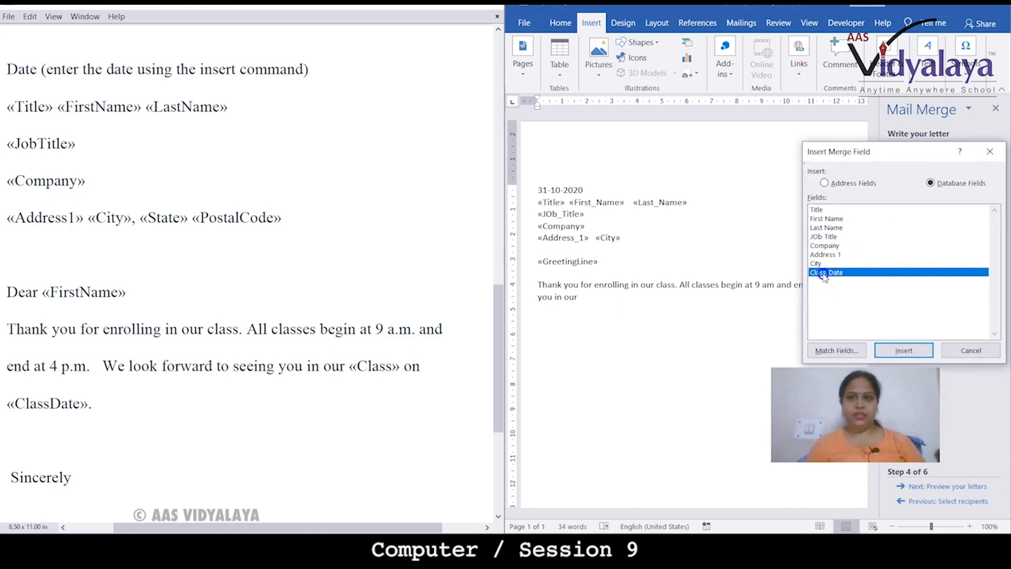
left_click(970, 350)
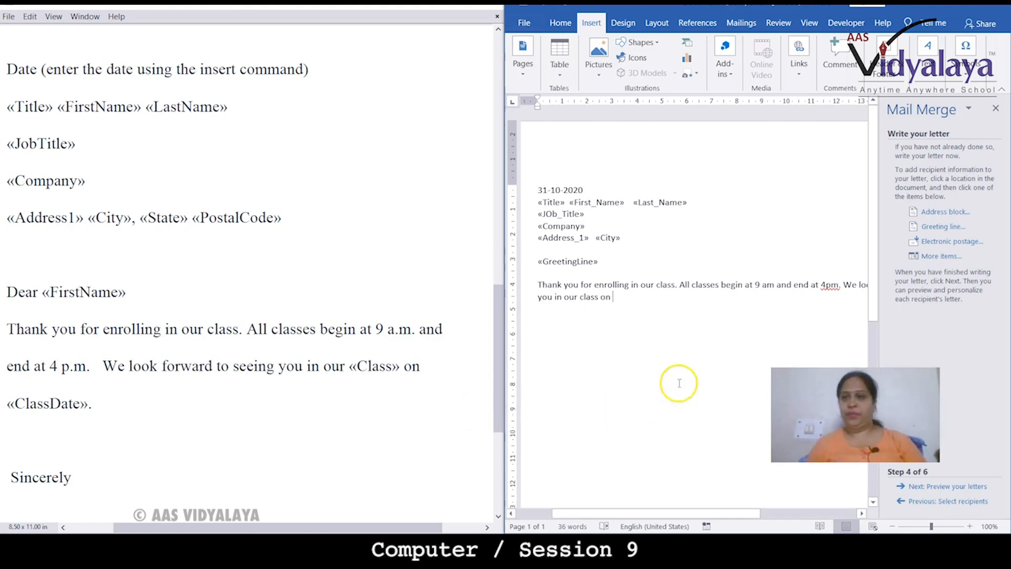
Step: Continue the body sentence with "class on" and the Class_Date database merge field, deleting the surplus copy at the end
left_click(948, 259)
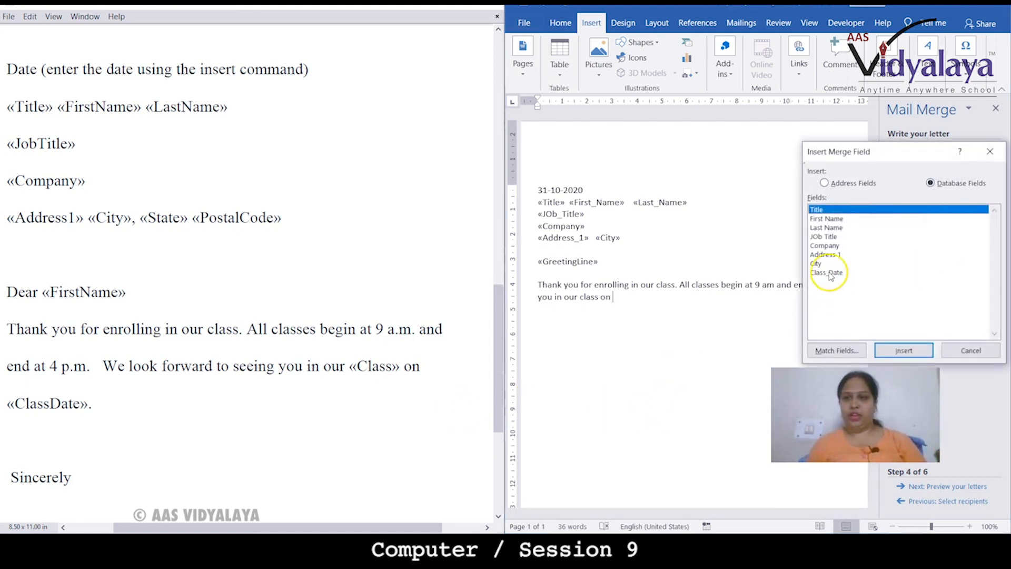
left_click(831, 273)
left_click(901, 349)
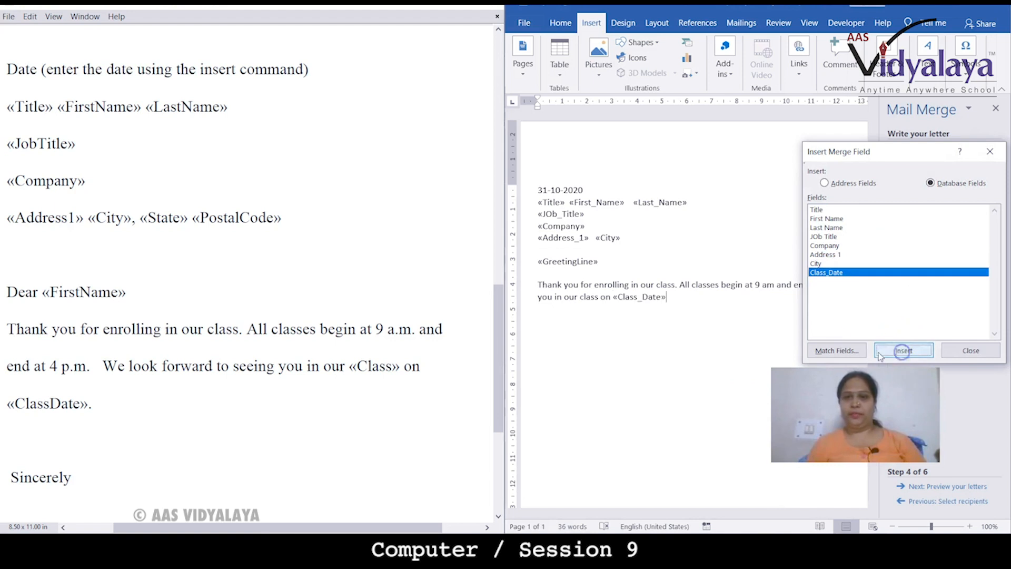
key("Return")
scroll(236, 173, "down", 4)
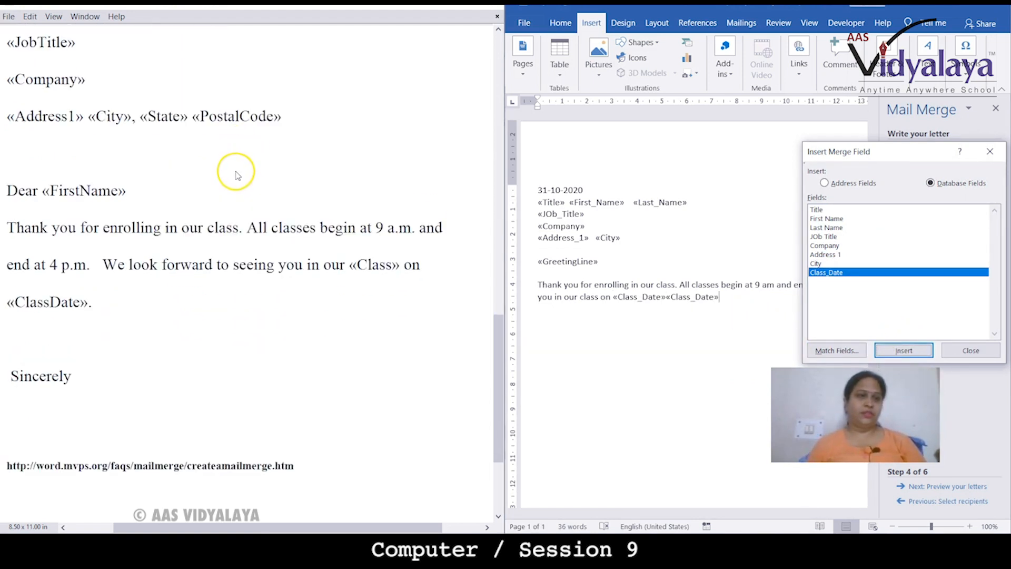
scroll(445, 311, "down", 1)
scroll(454, 284, "up", 3)
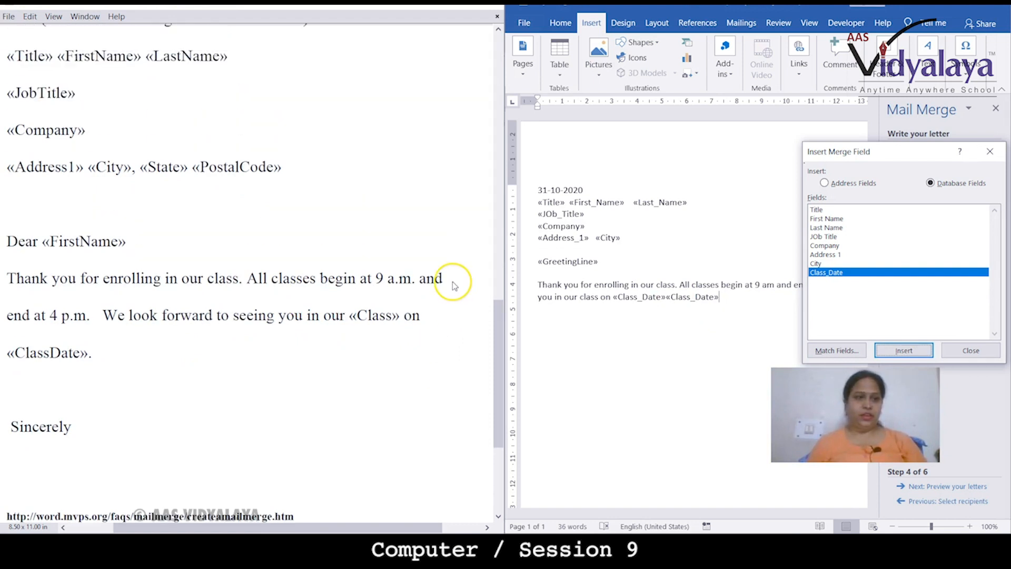
scroll(453, 284, "up", 3)
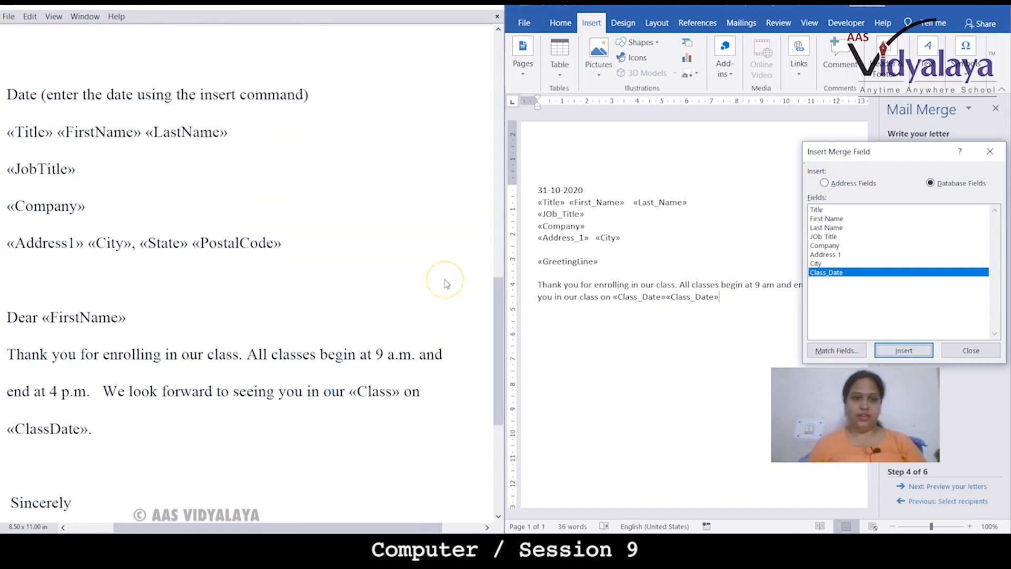
key("Return")
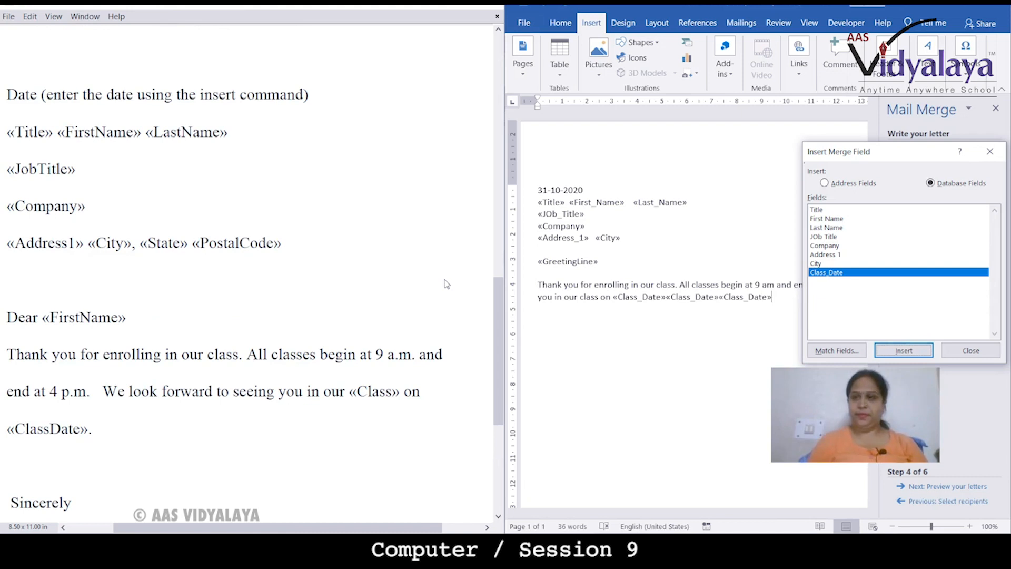
left_click(972, 350)
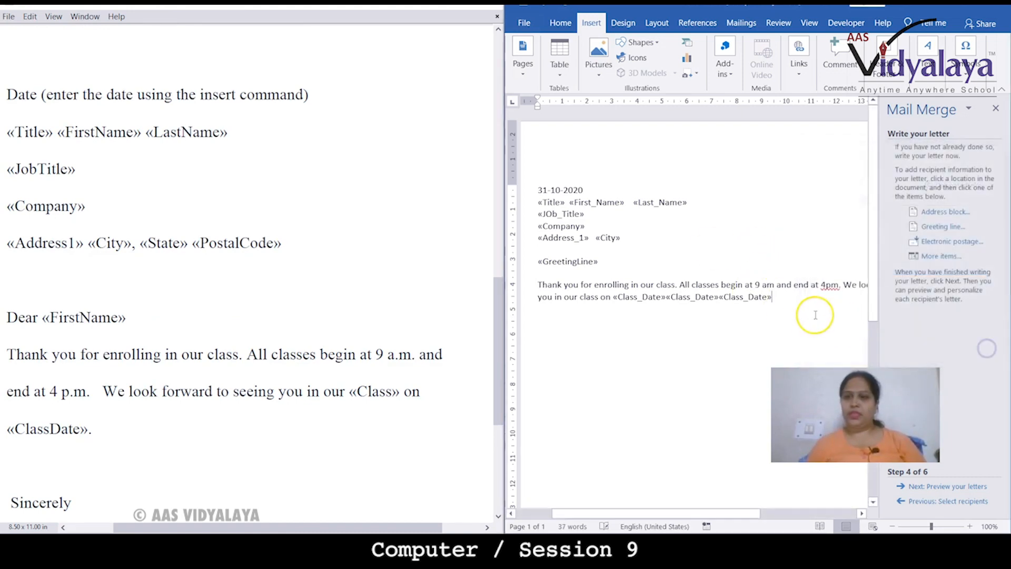
key("BackSpace")
key("BackSpace")
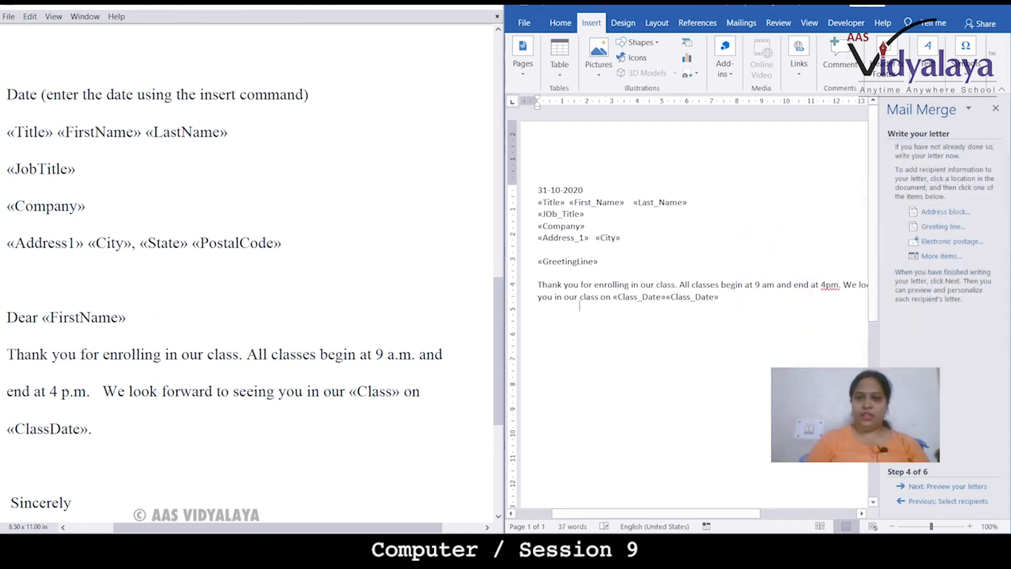
Step: Add the closing "Sincerely," below the body after blank lines, with "AAS Vidyalaya" on the line beneath it
key("Return")
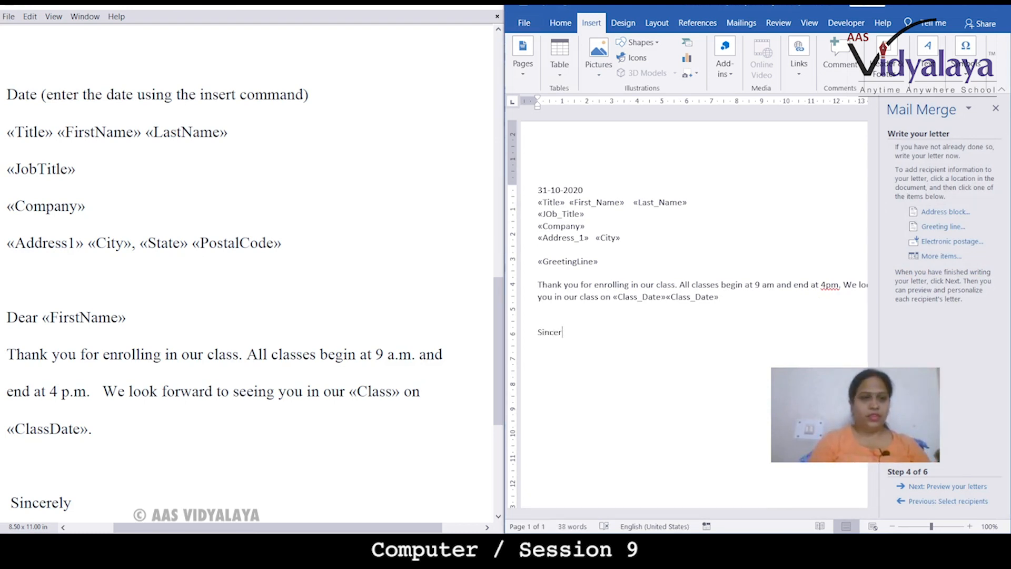
type("Sincerely,")
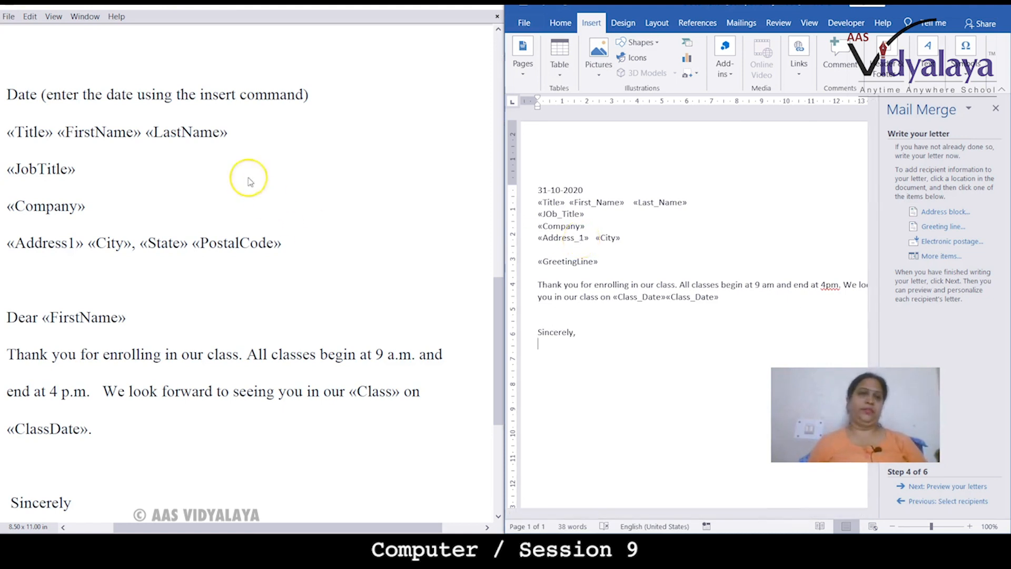
scroll(34, 119, "down", 4)
scroll(46, 86, "up", 3)
scroll(46, 86, "up", 4)
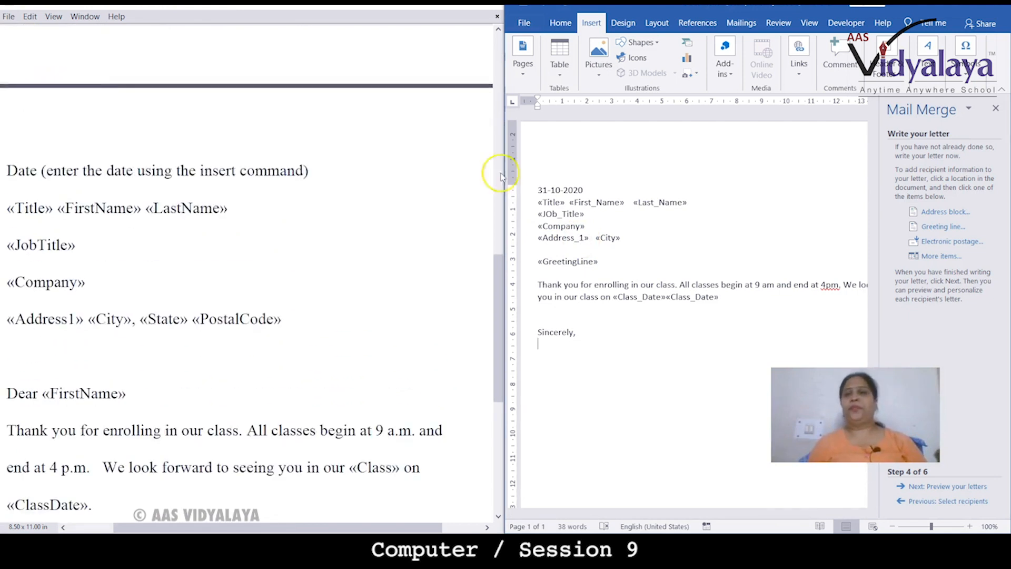
type("AAS")
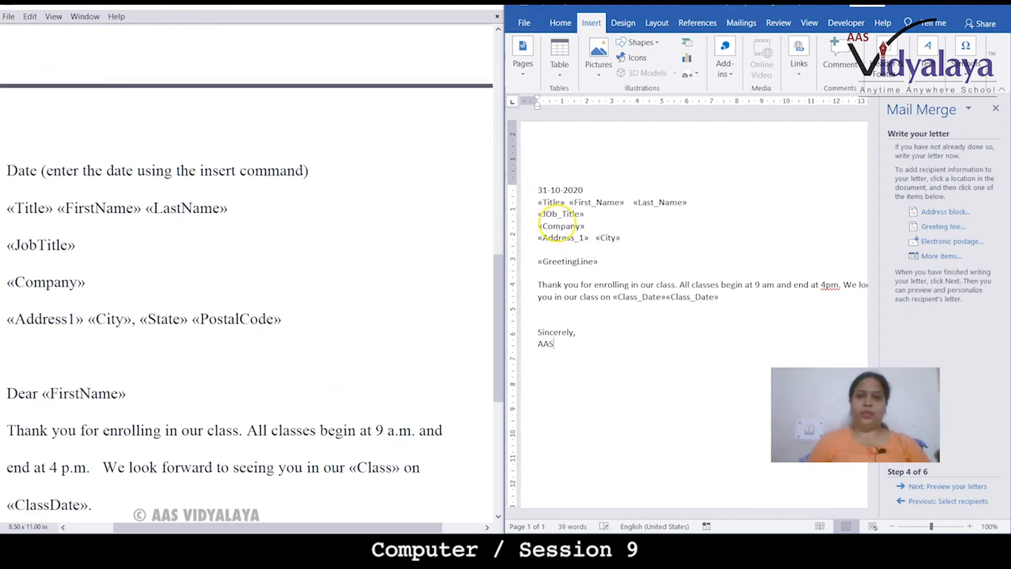
type(" Vidyala")
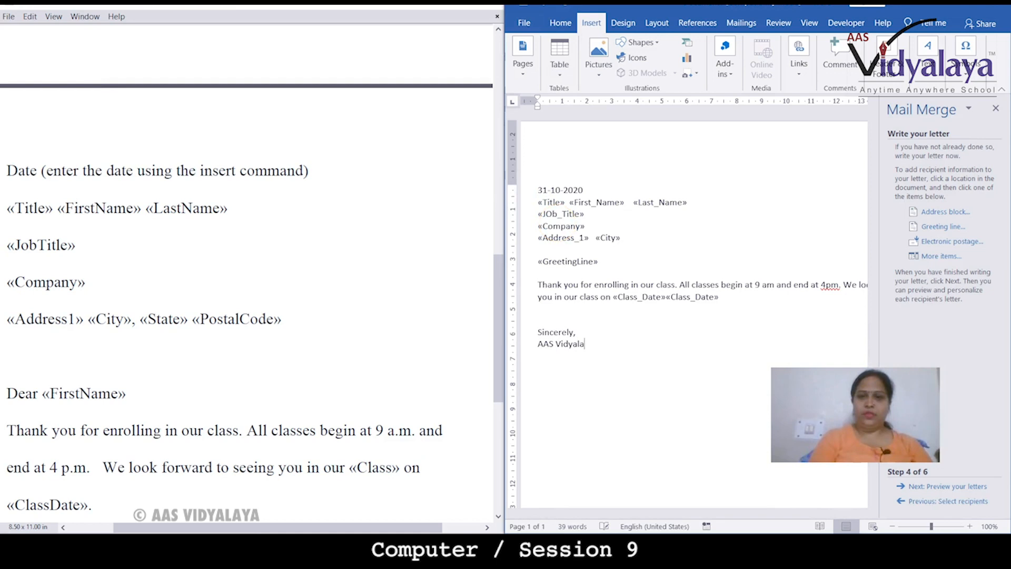
type("ya")
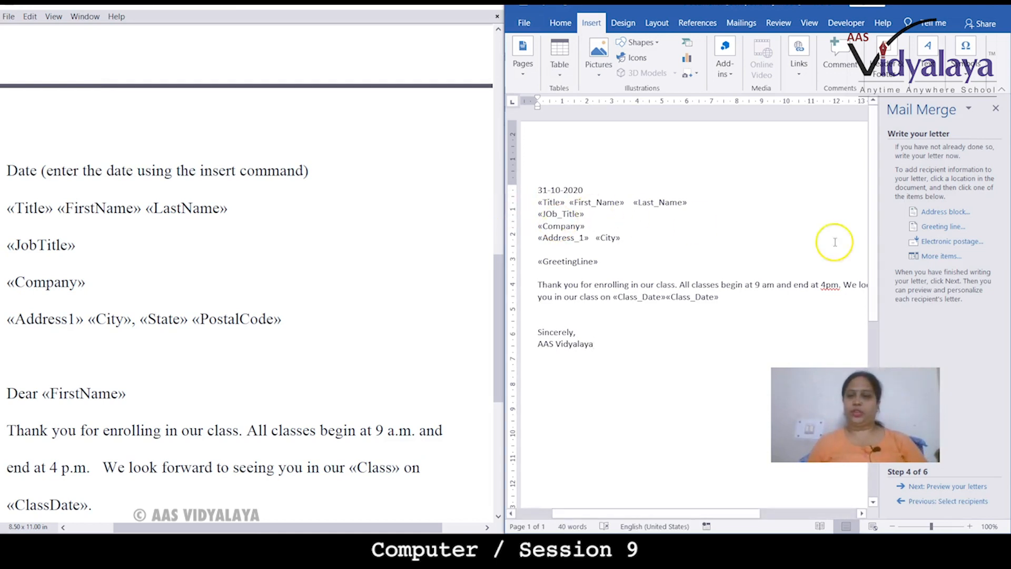
Step: Advance the mail merge to the letter preview and maximize the document window
left_click(963, 486)
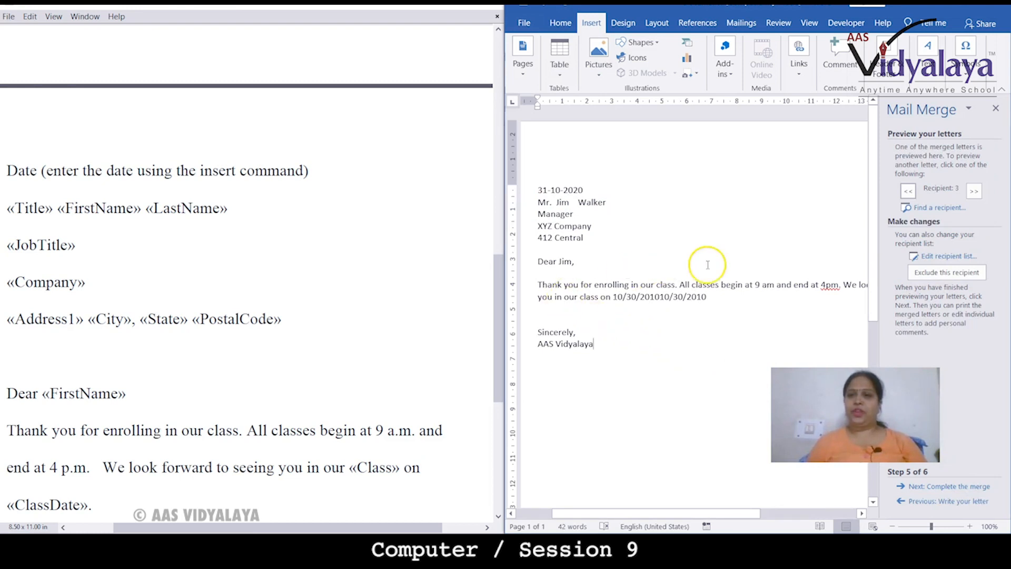
left_click(971, 6)
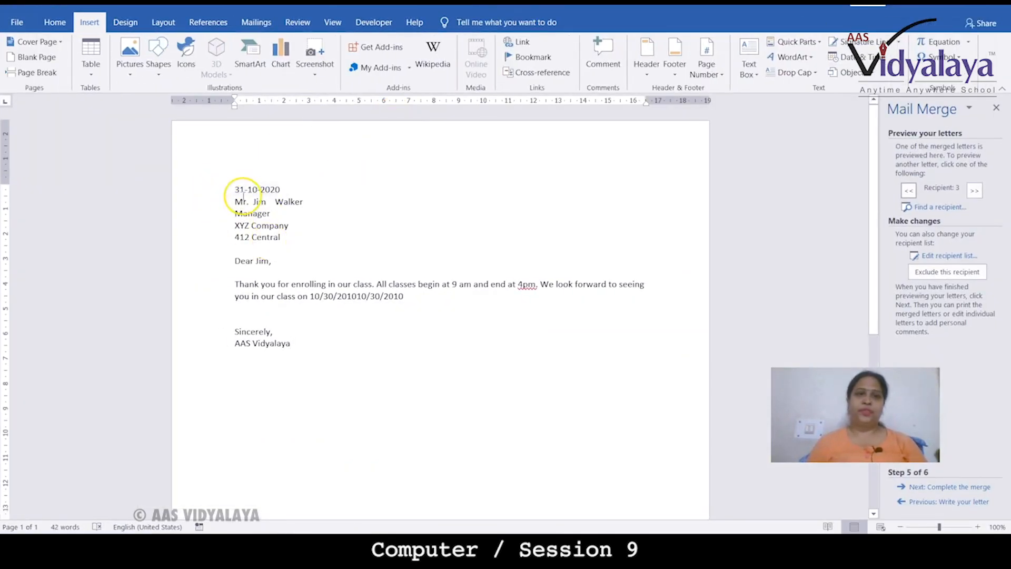
Step: Set the font size of the whole letter, from the date to the closing, to 22
left_click_drag(221, 181, 295, 337)
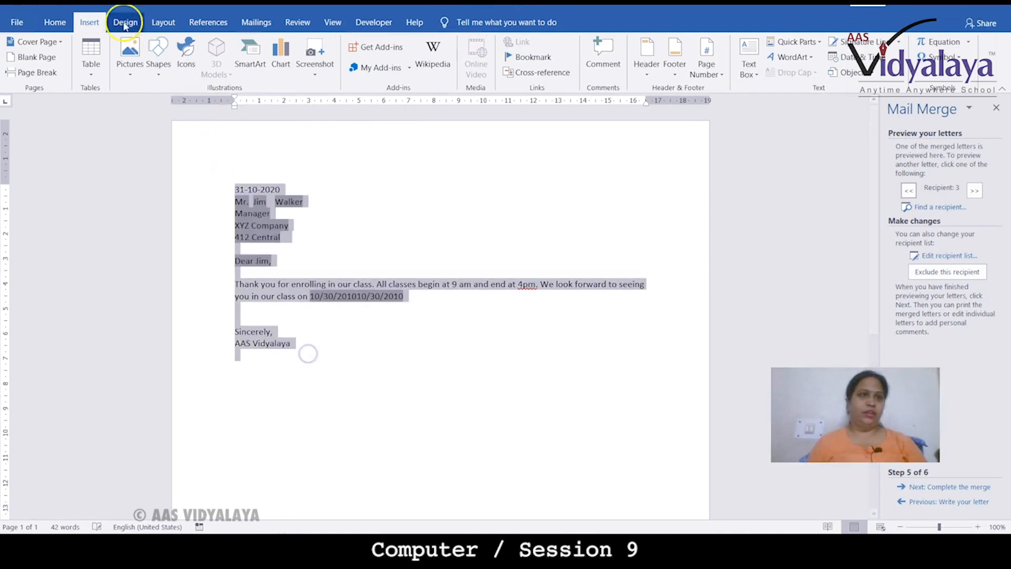
left_click(53, 22)
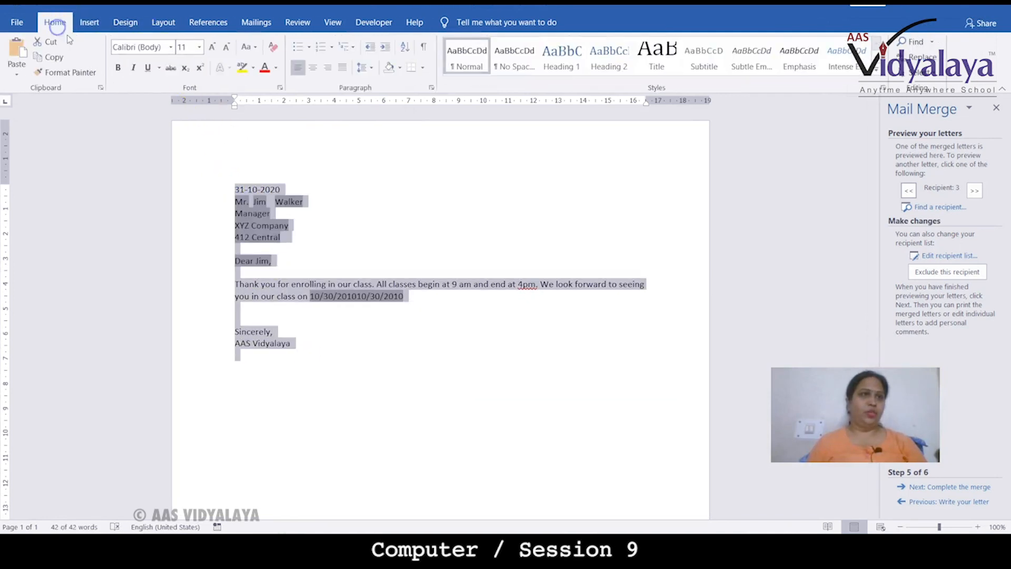
left_click(200, 47)
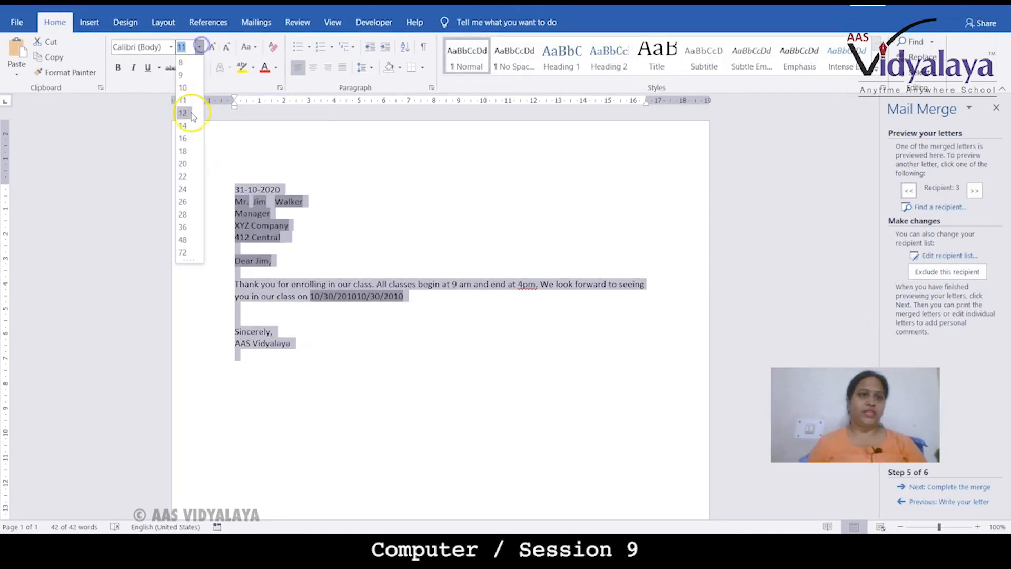
left_click(184, 176)
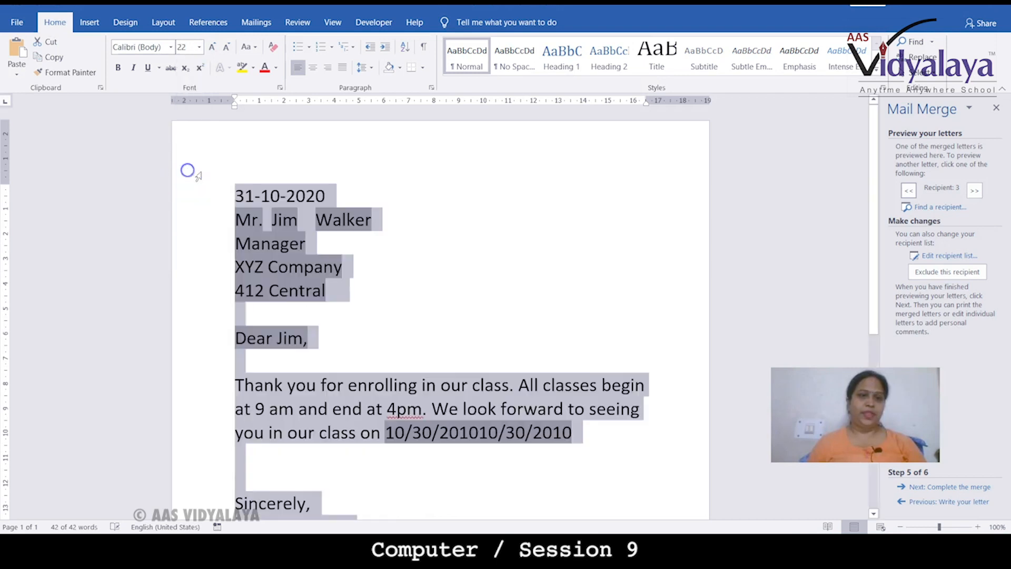
left_click(417, 280)
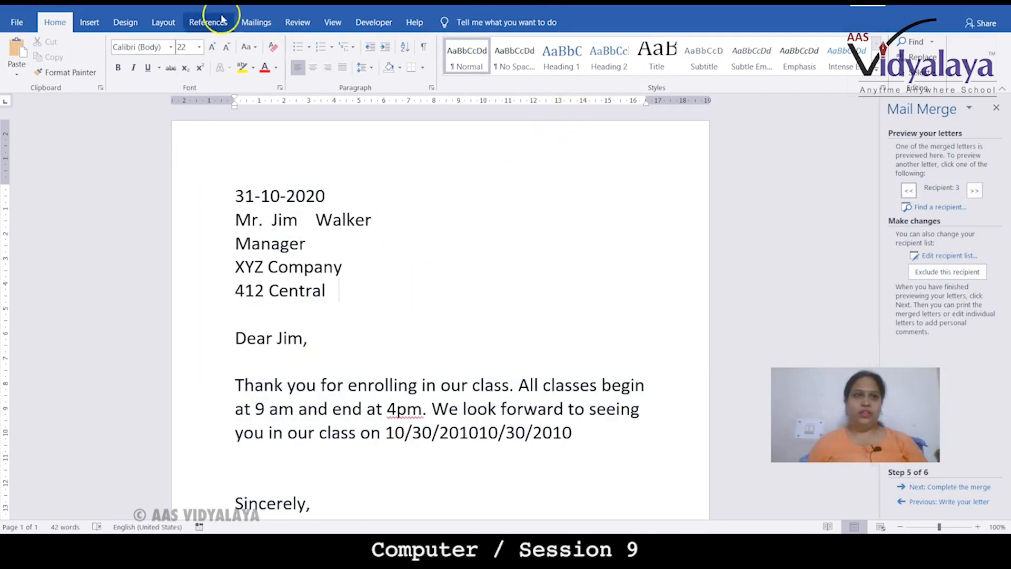
Step: Browse the previewed letters back to recipient 1 and forward to recipient 2 to check their merged details
left_click(255, 23)
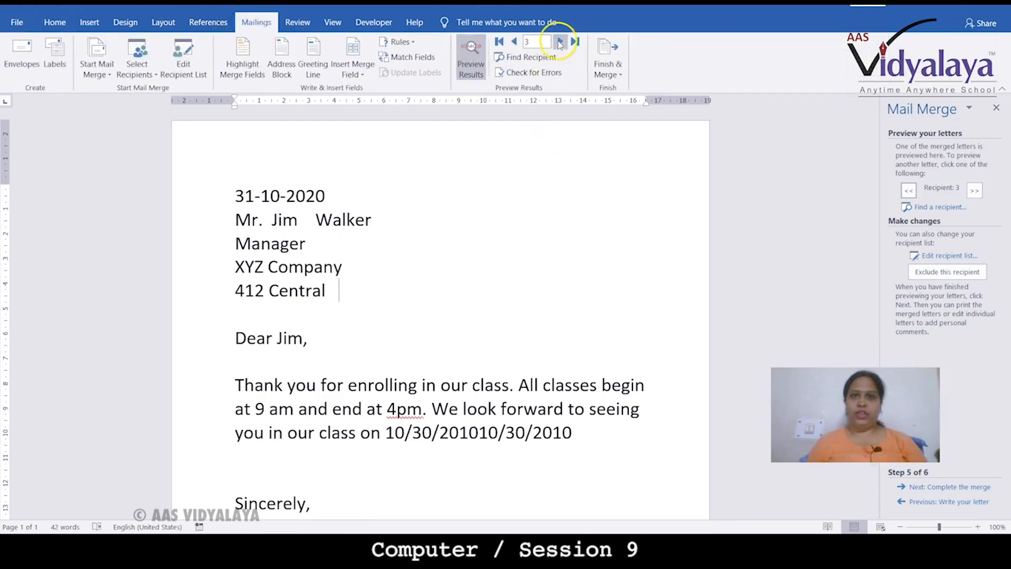
left_click(512, 42)
left_click(512, 43)
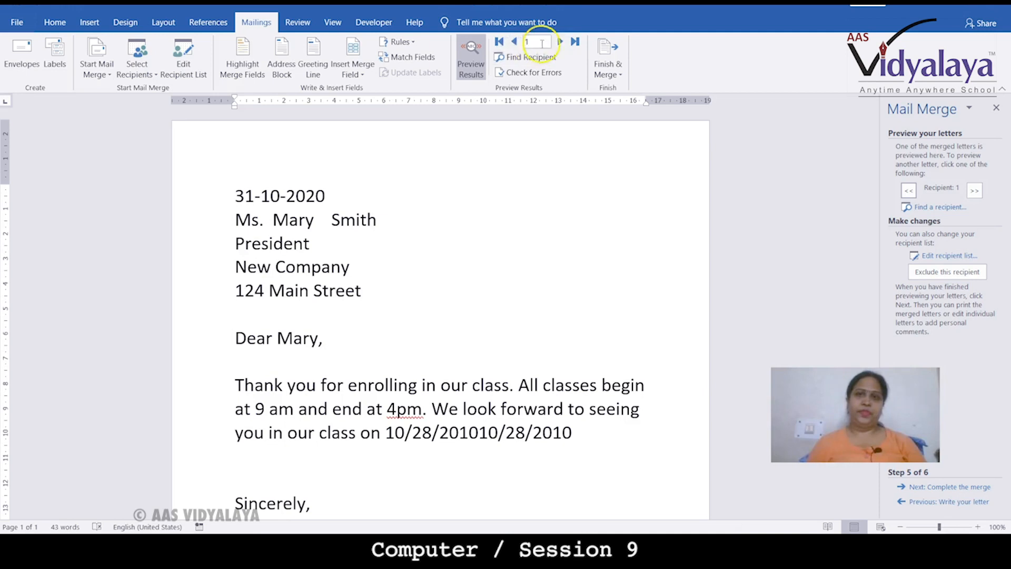
left_click(558, 43)
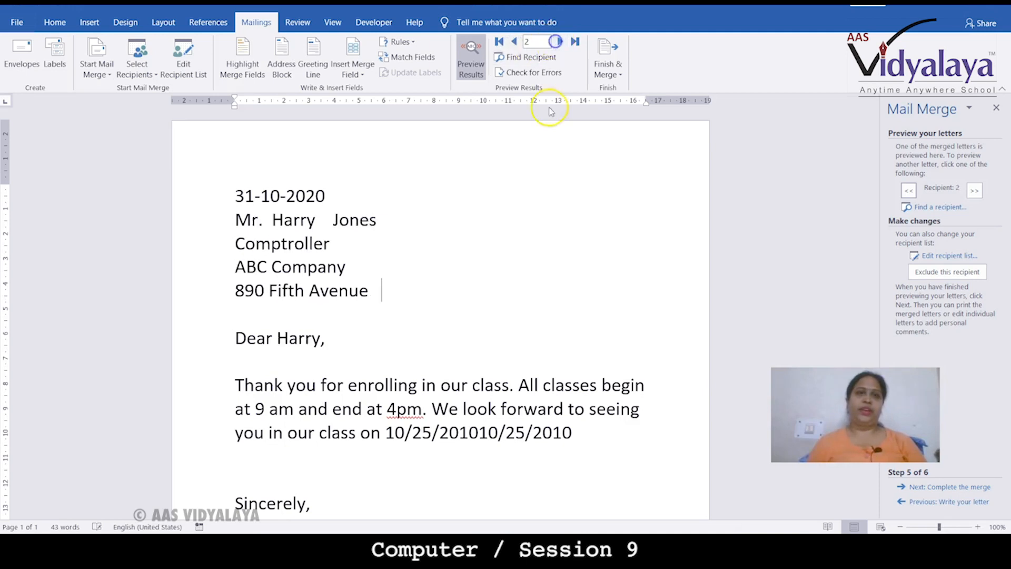
left_click(511, 270)
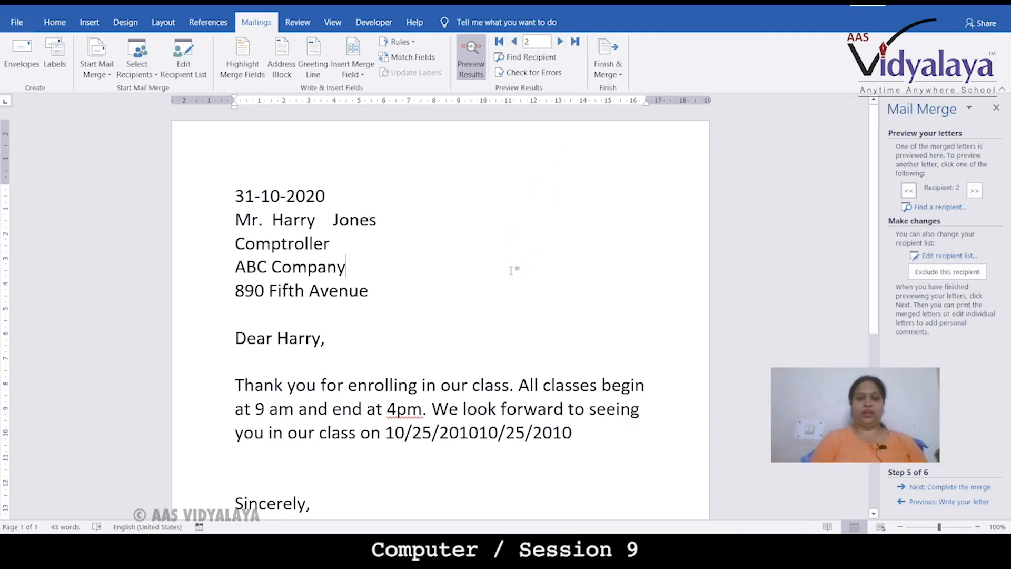